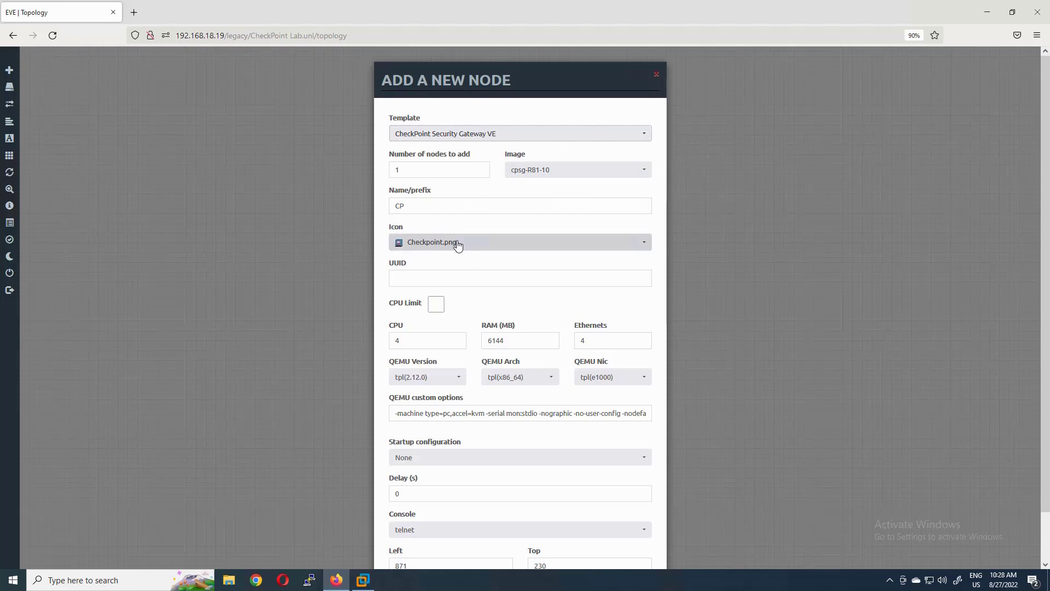
- Name the new Check Point node MGMT and give it the Server icon
click(514, 210)
drag(437, 207, 359, 210)
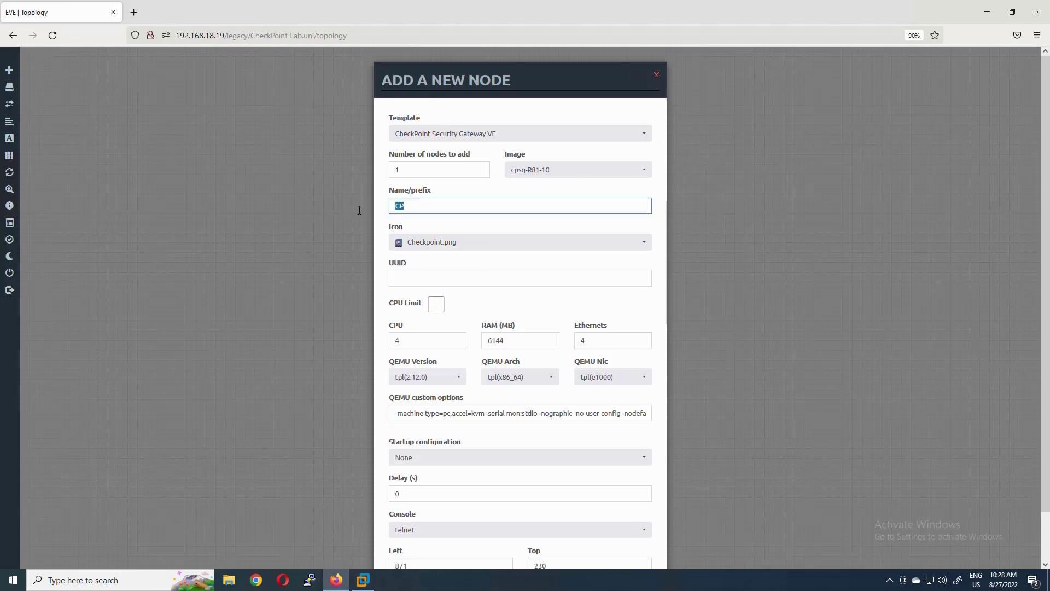
text(MGMT)
key(Tab)
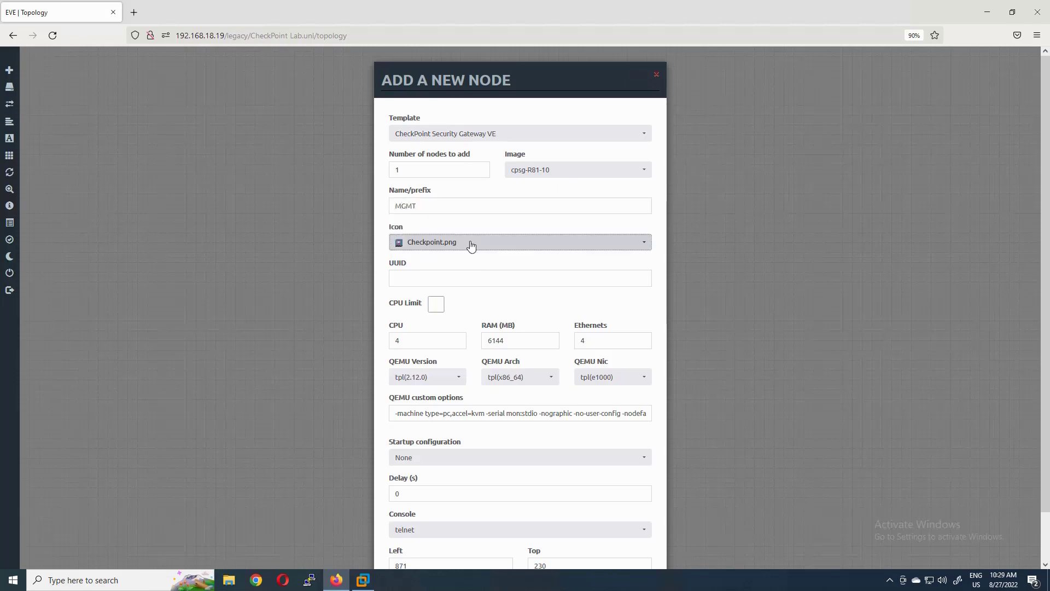
click(472, 245)
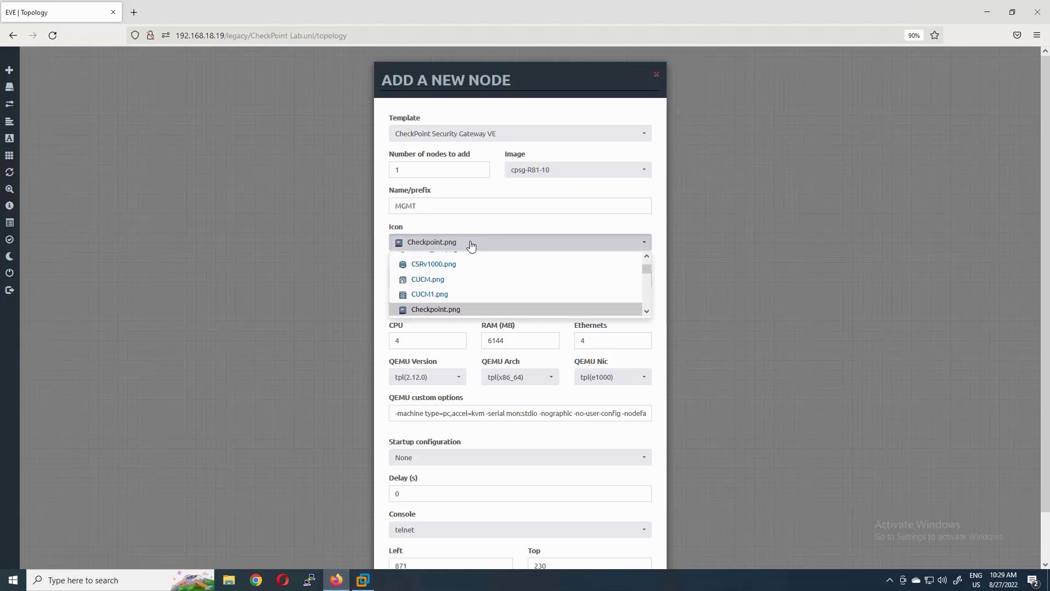
scroll(480, 275, down, 2)
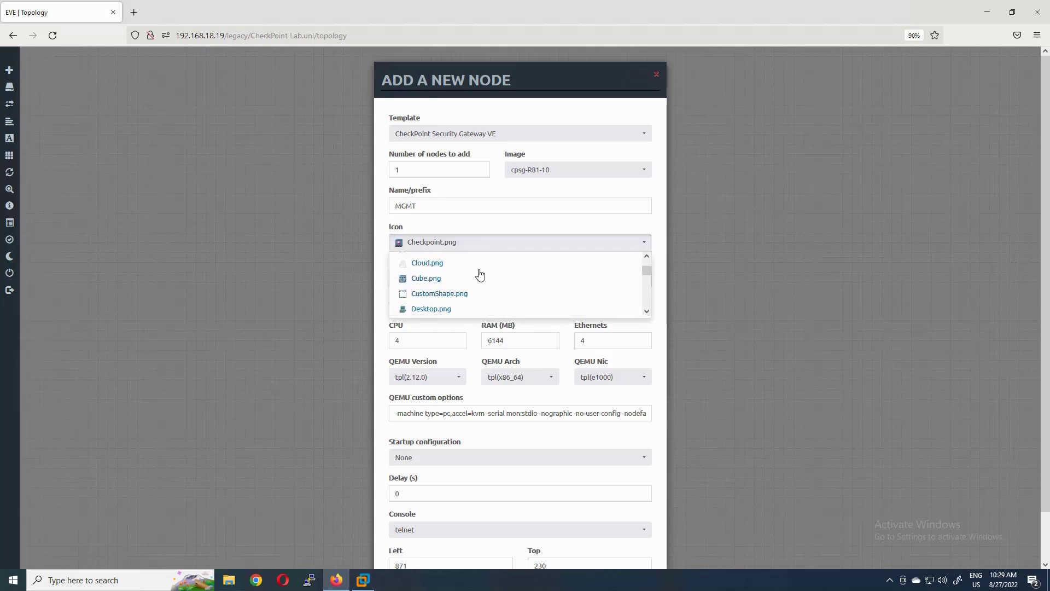
scroll(480, 274, down, 10)
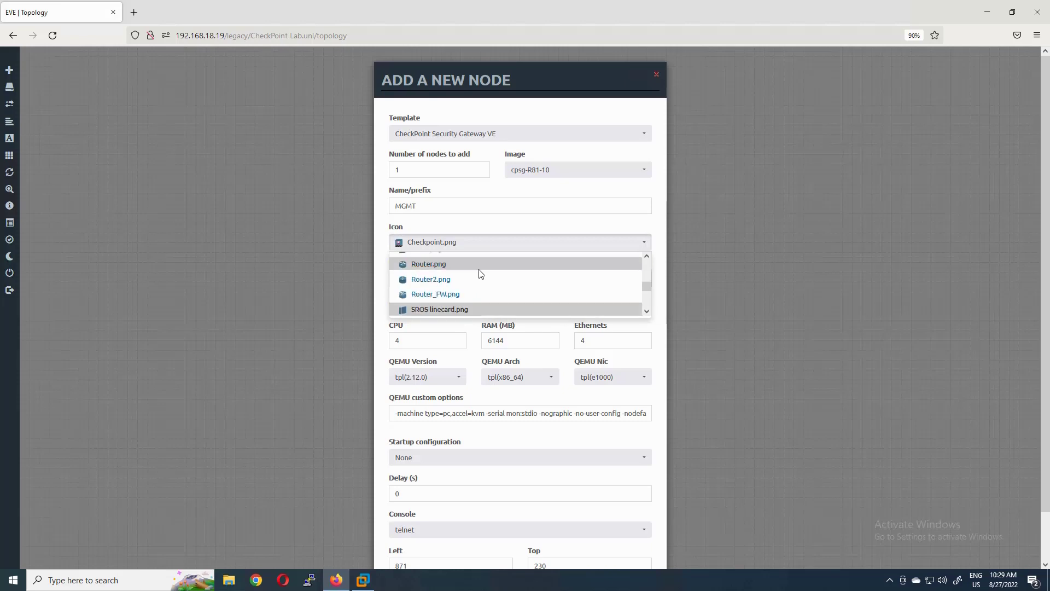
scroll(427, 290, up, 1)
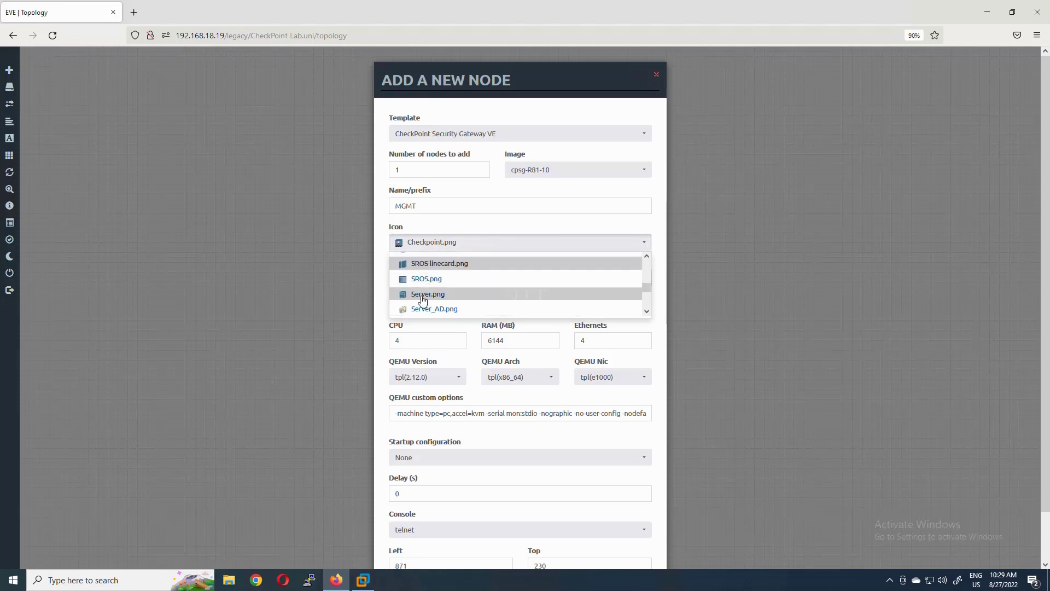
click(423, 295)
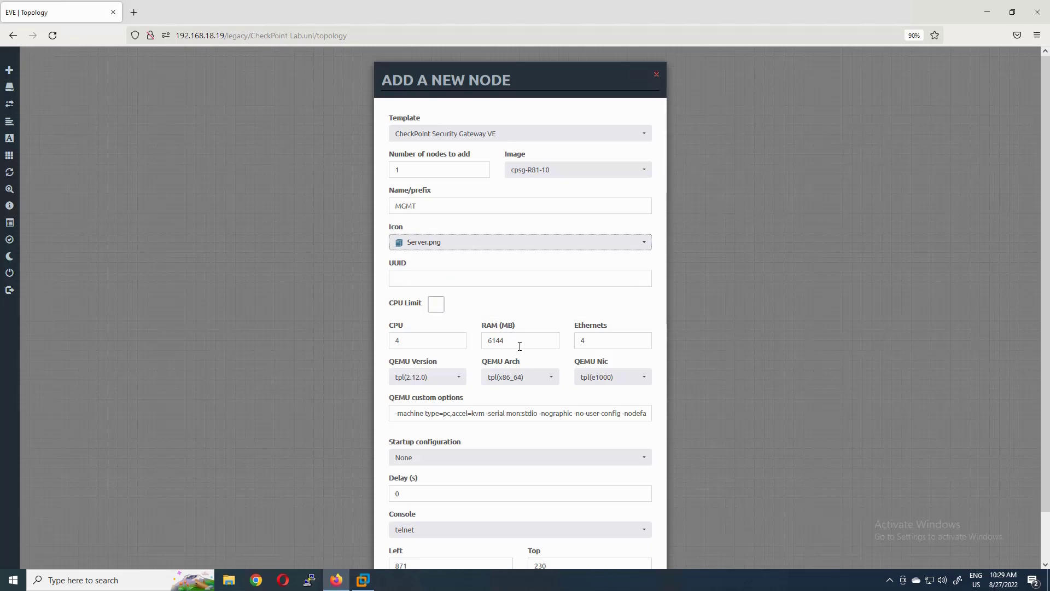
- Set the MGMT node's console to vnc and save it to the lab
scroll(537, 326, down, 2)
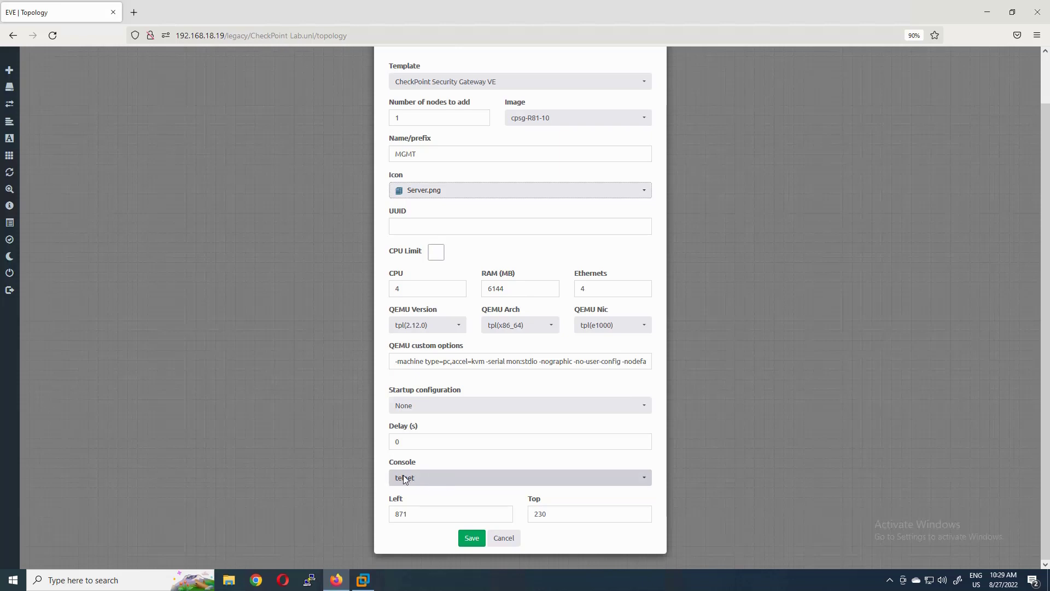
click(432, 482)
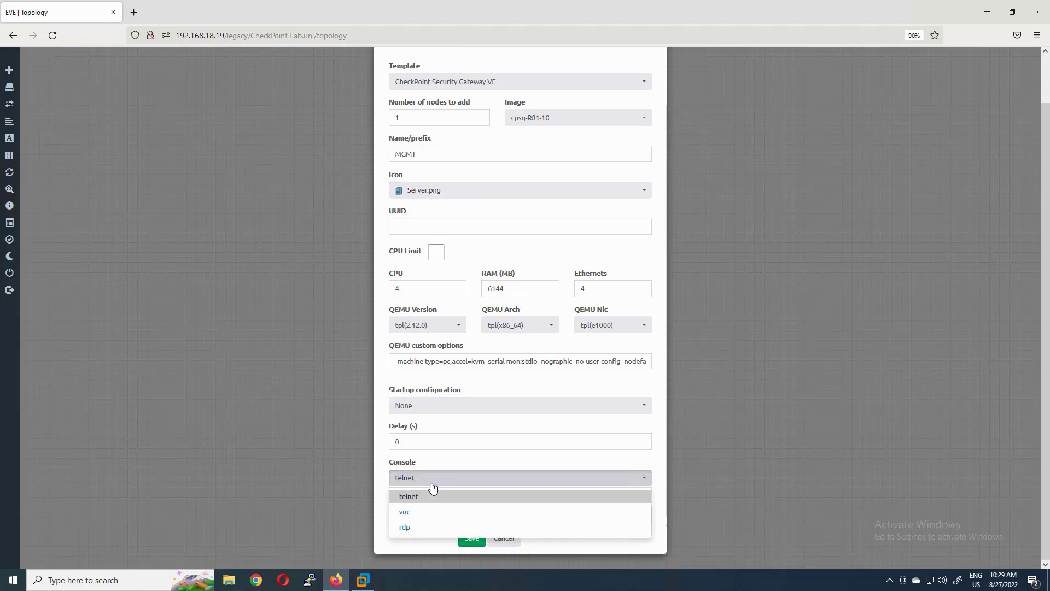
click(413, 511)
click(472, 538)
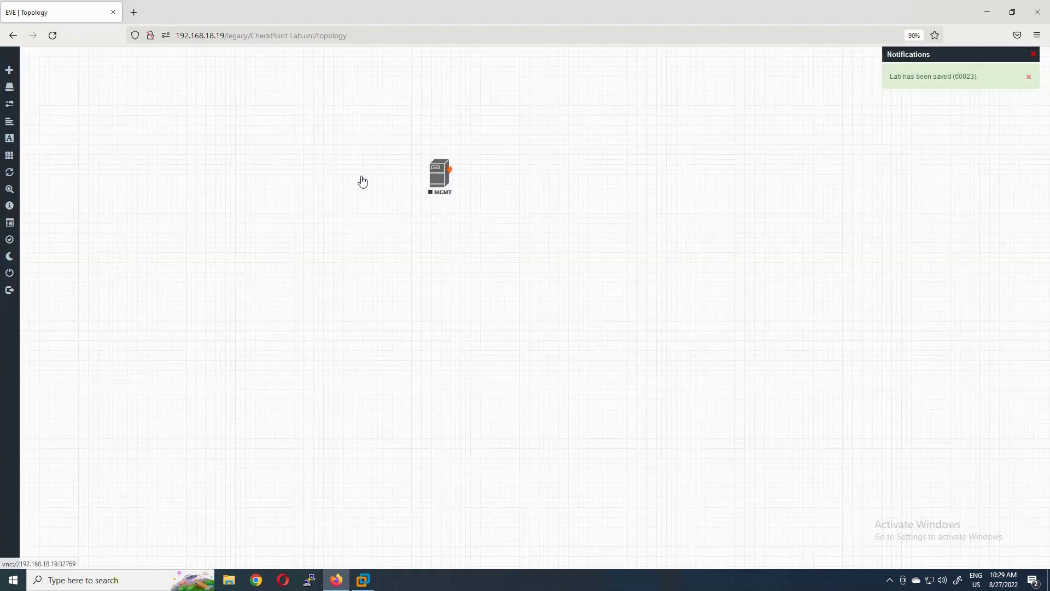
- Move MGMT further left and start two Cisco IOL nodes with prefix SW1
drag(438, 174, 327, 169)
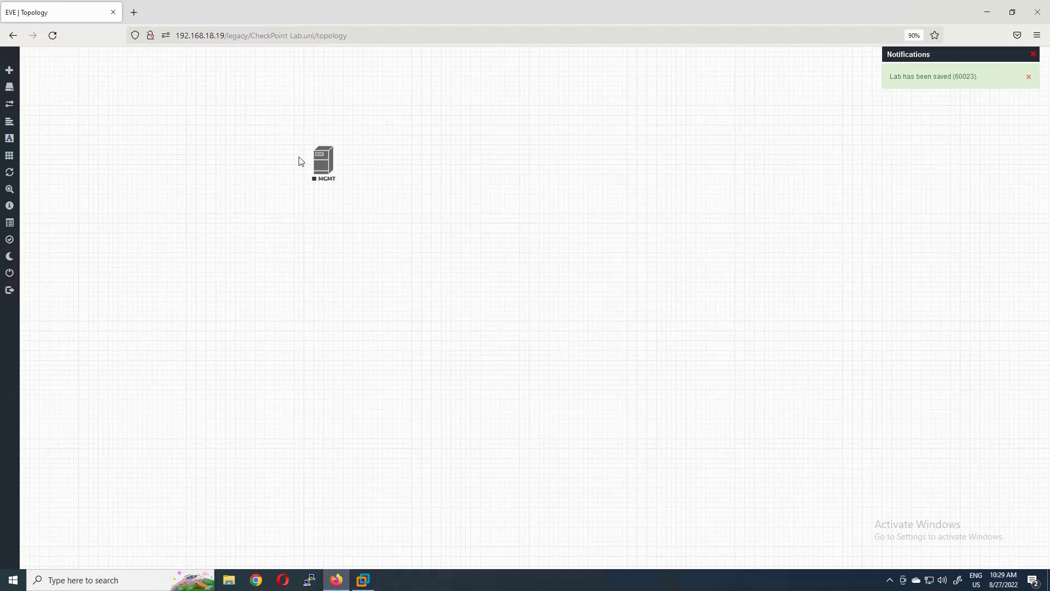
right_click(356, 245)
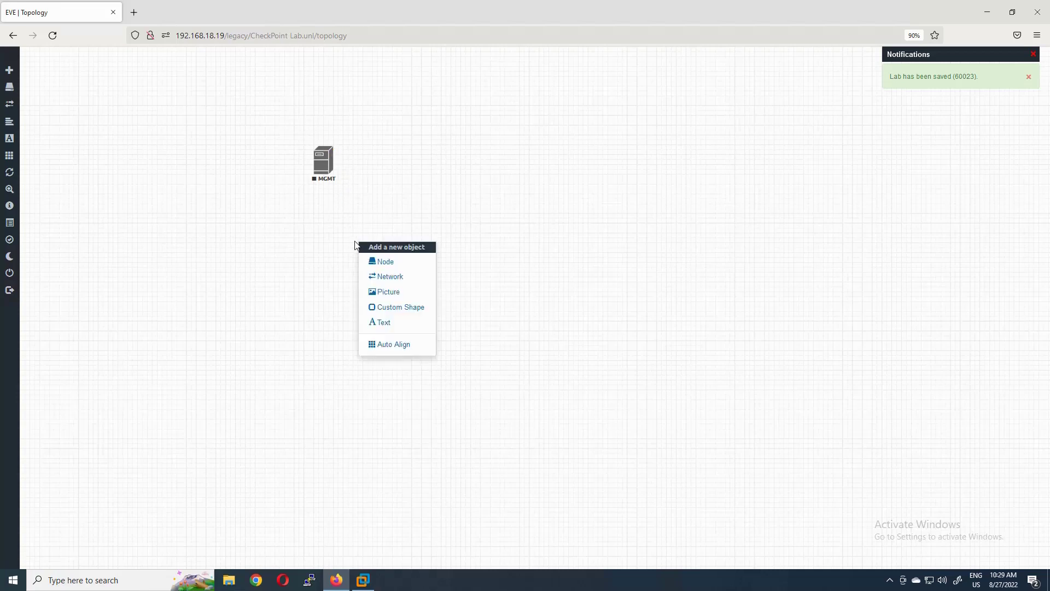
click(374, 260)
scroll(424, 273, down, 5)
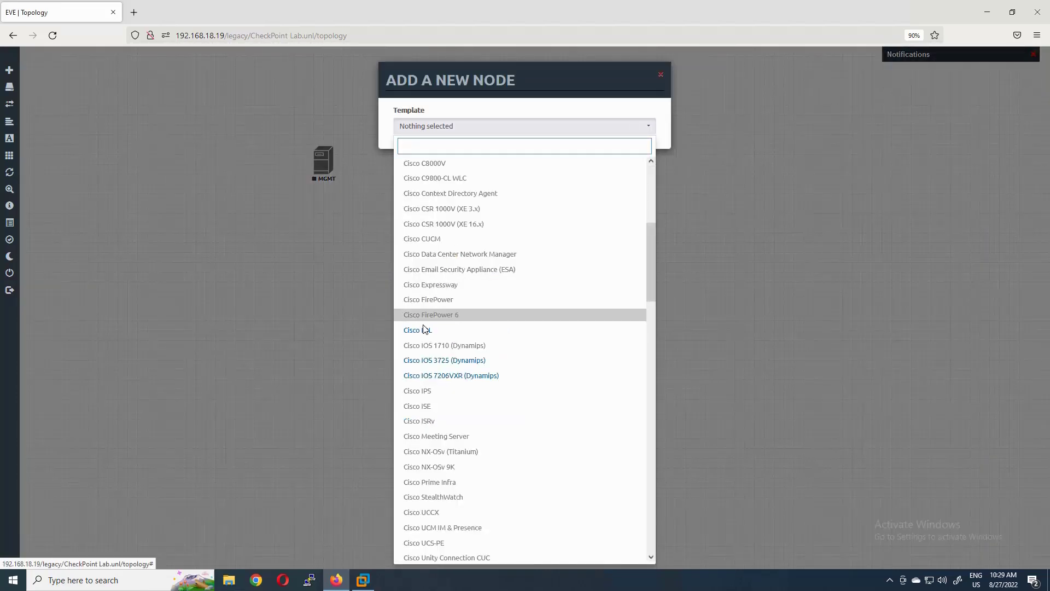
click(424, 333)
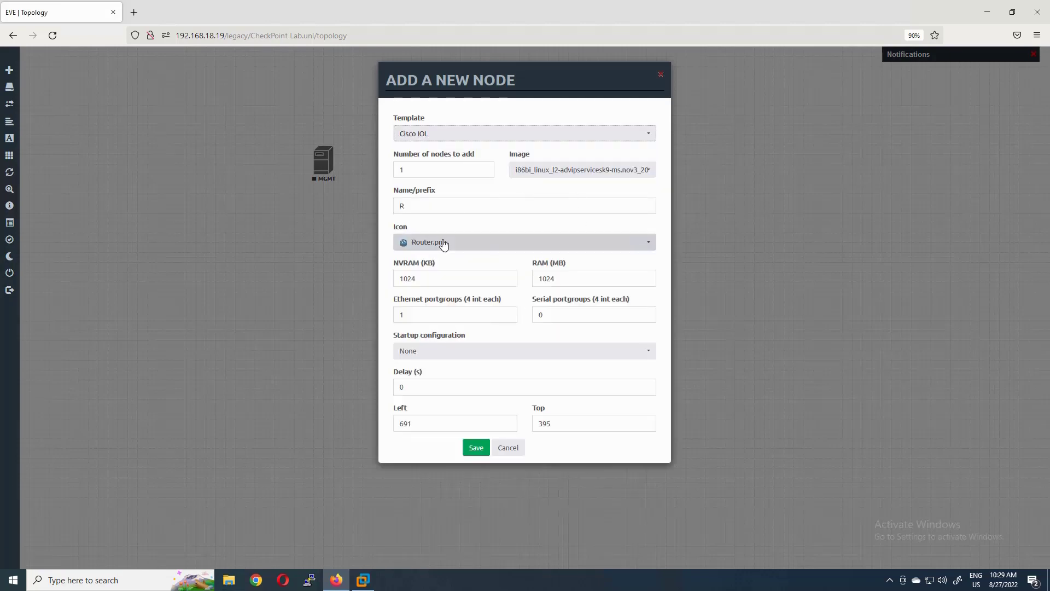
key(Tab)
text(SW1)
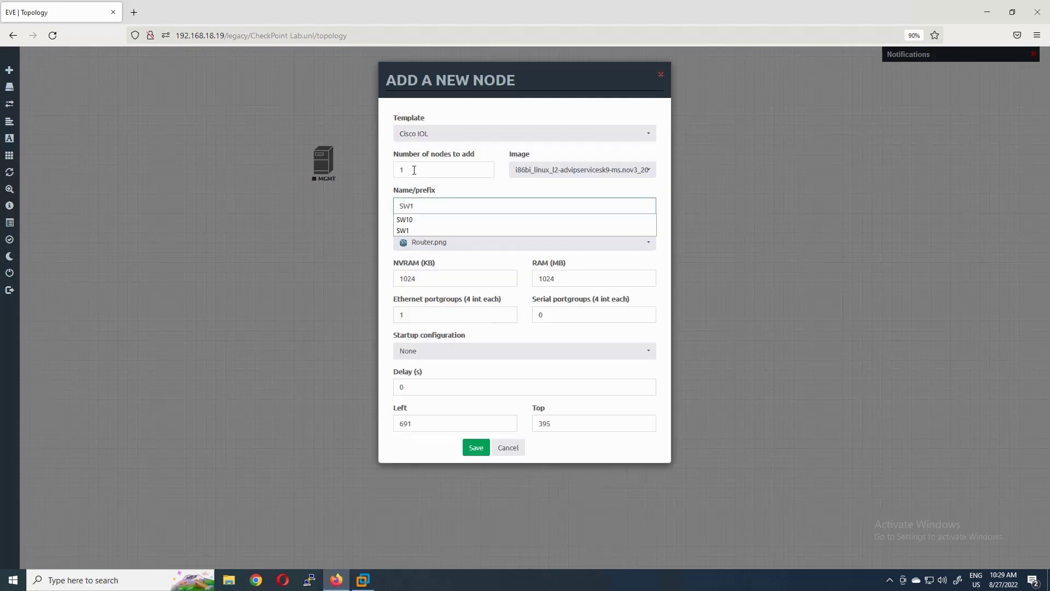
drag(414, 170, 384, 170)
text(2)
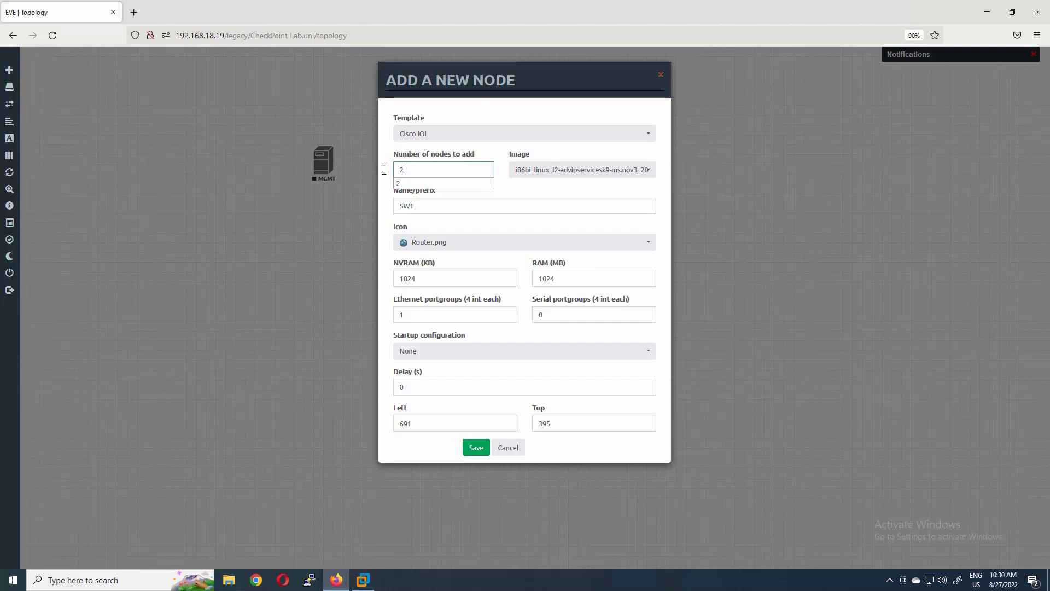
- Give the switches the Switch icon and 256 MB RAM, save, and place SW12 and SW13
click(474, 242)
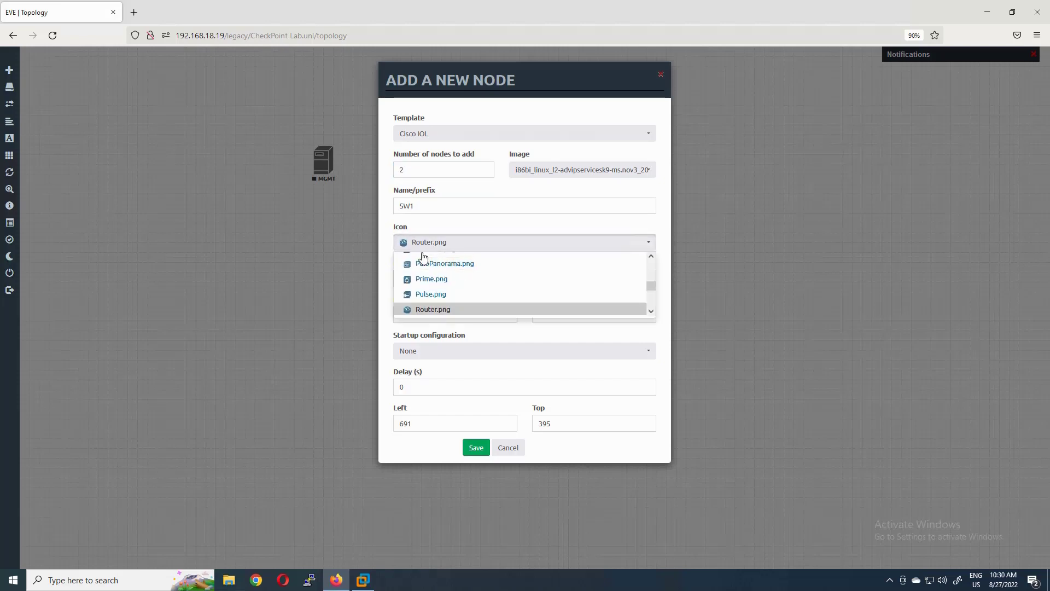
scroll(470, 295, down, 3)
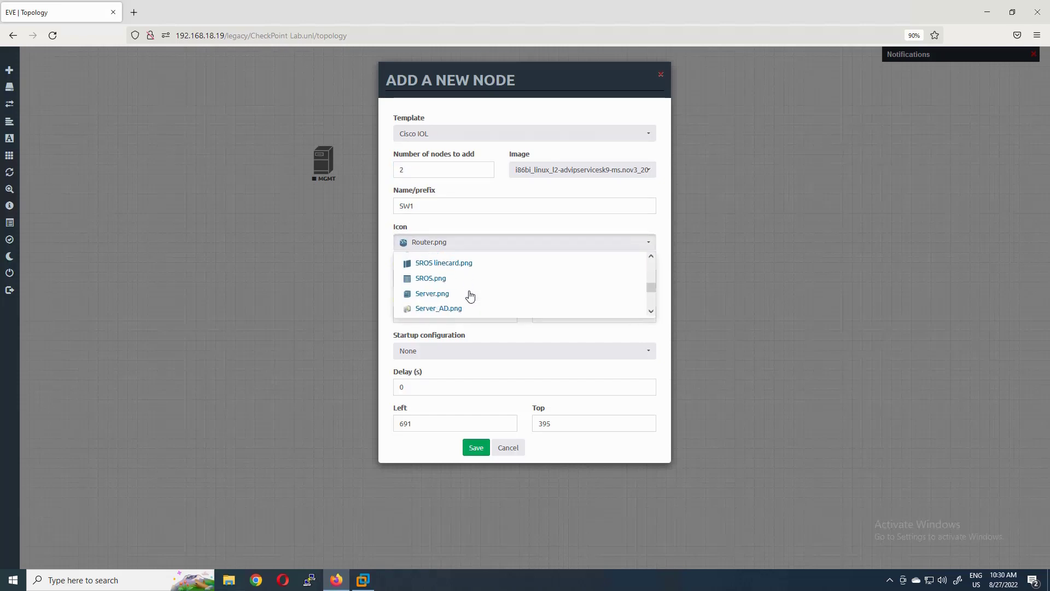
scroll(470, 295, down, 3)
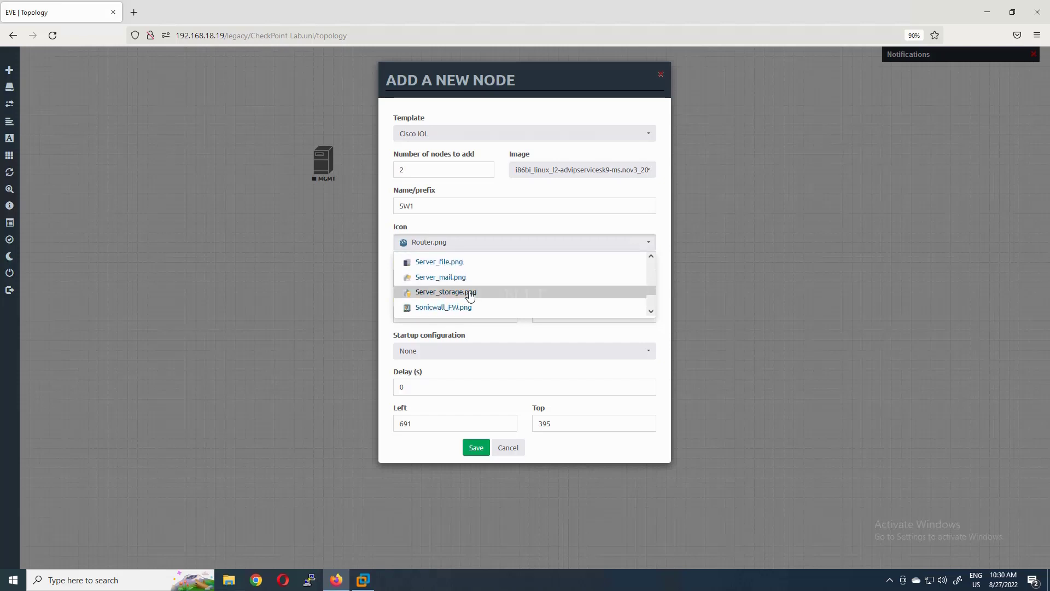
click(462, 298)
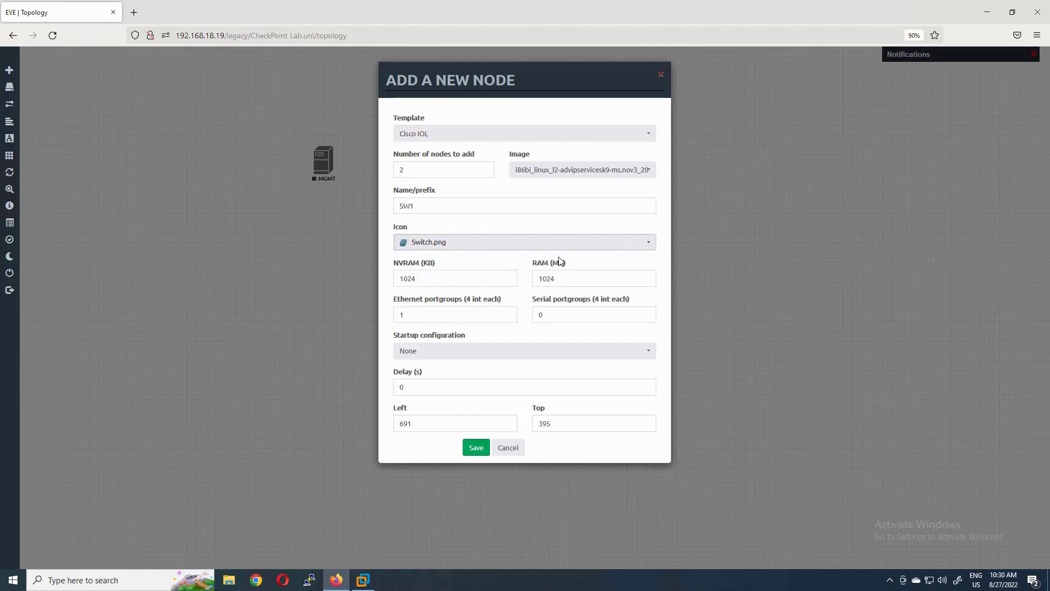
drag(560, 277, 518, 278)
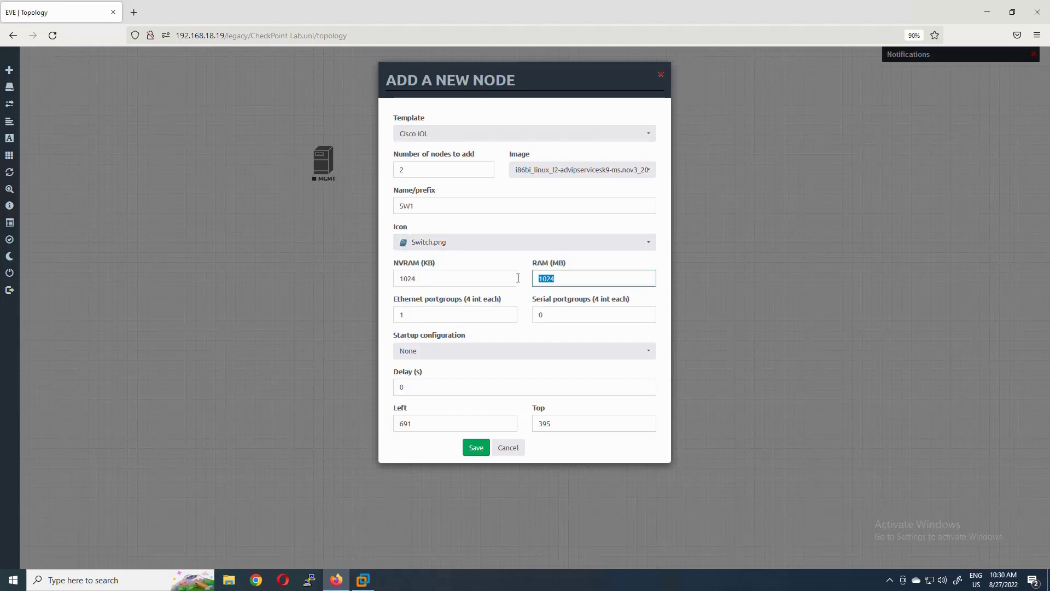
text(256)
click(476, 448)
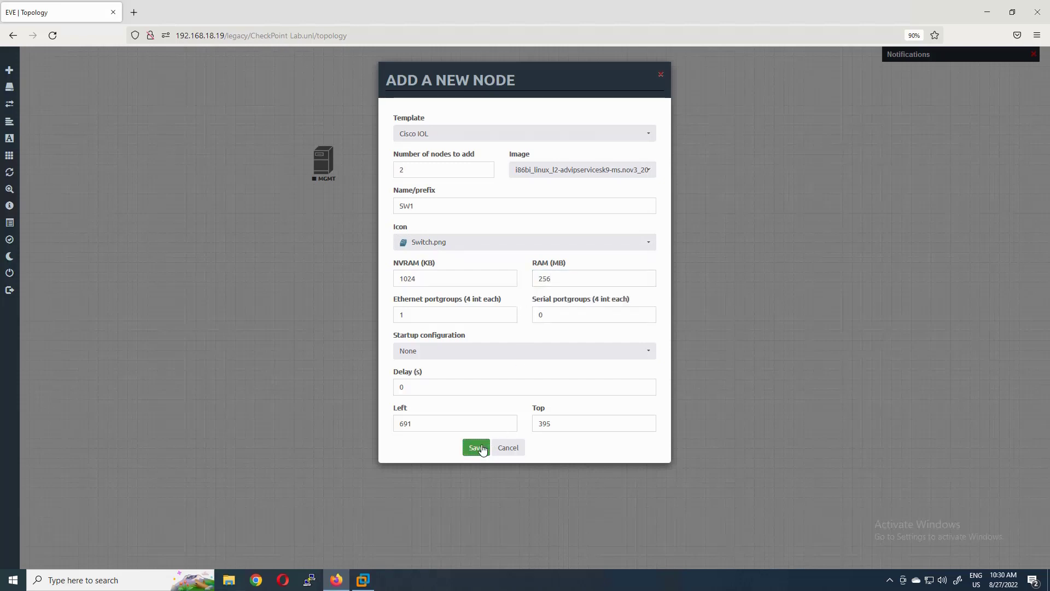
drag(331, 242, 314, 236)
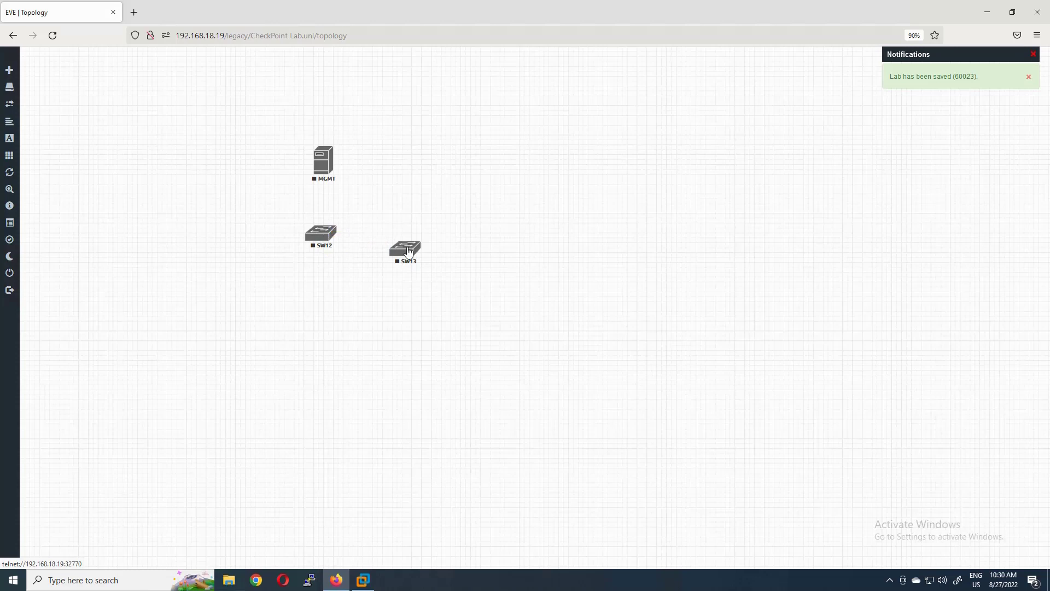
drag(408, 252, 509, 238)
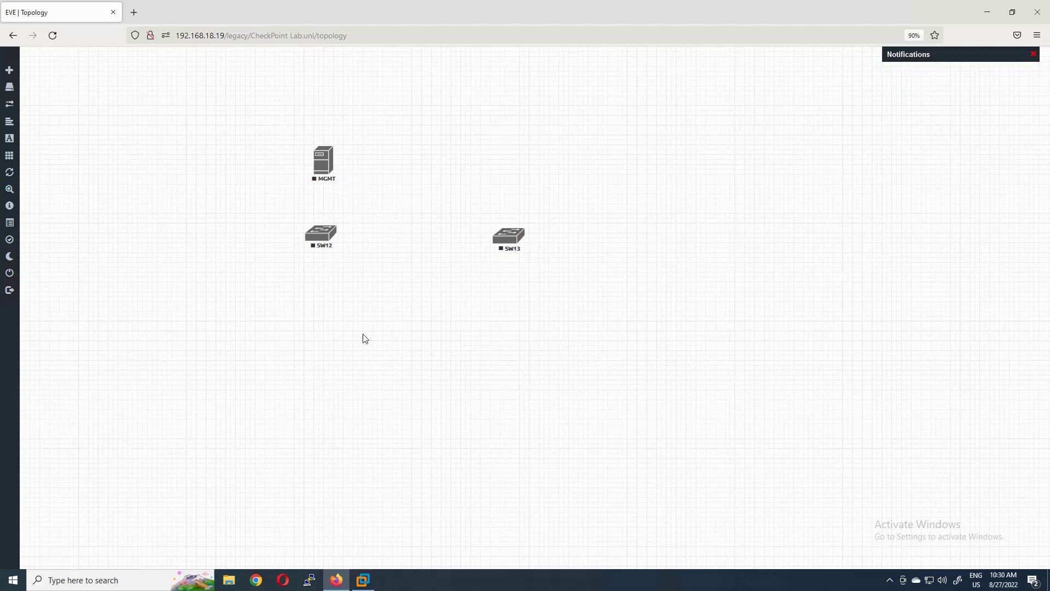
- Add a CheckPoint Security Gateway VE node and review its 6144 MB RAM value
right_click(385, 324)
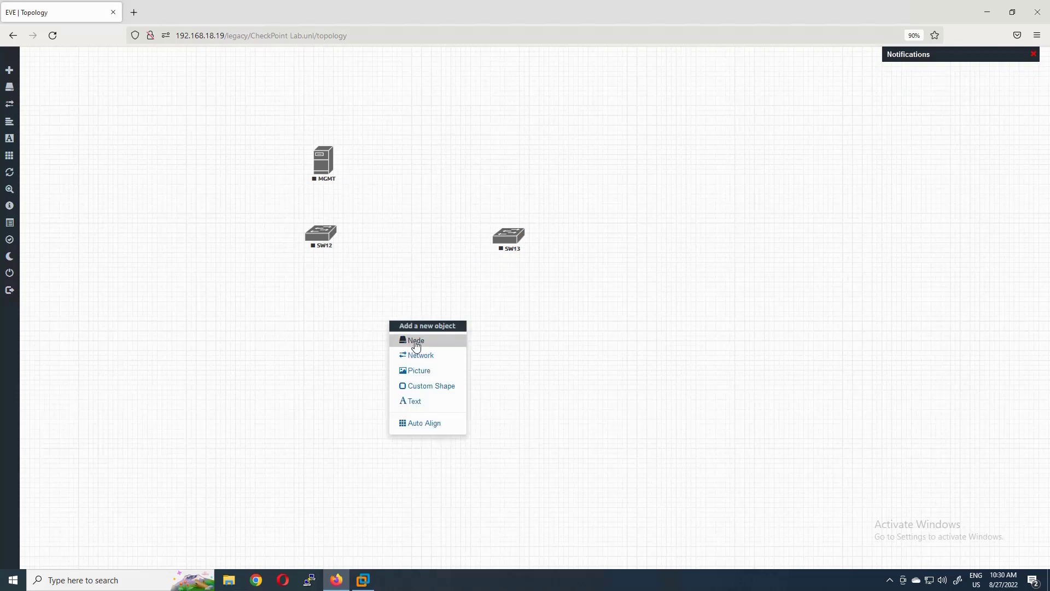
click(414, 340)
click(432, 349)
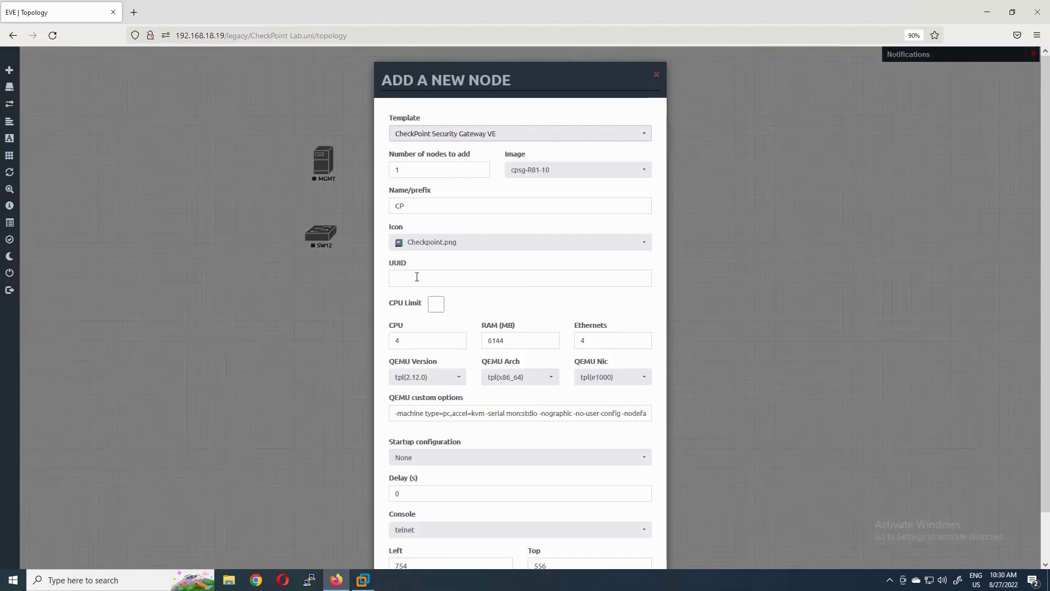
double_click(521, 338)
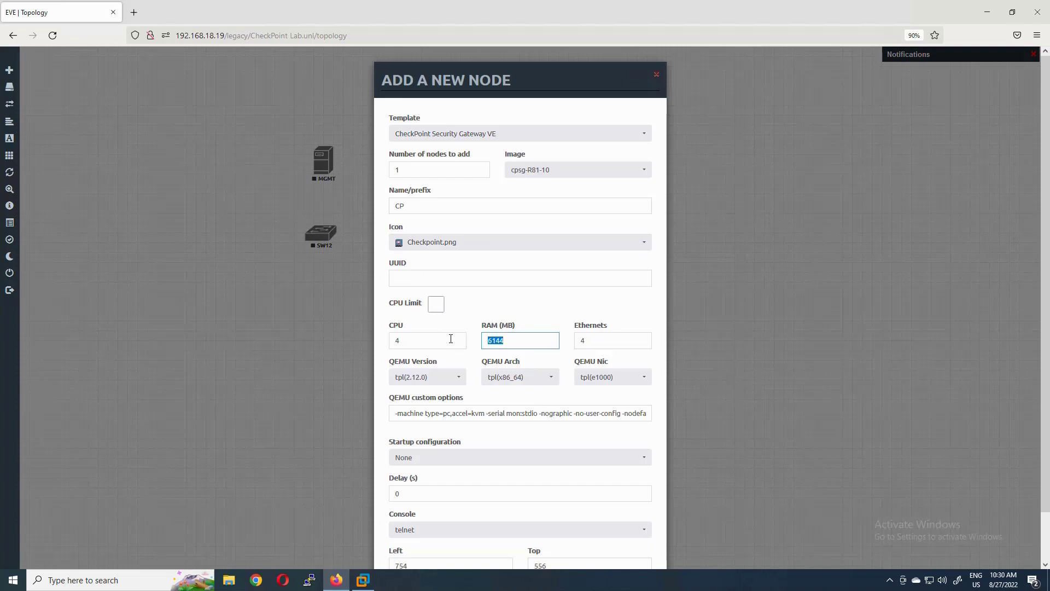
click(535, 340)
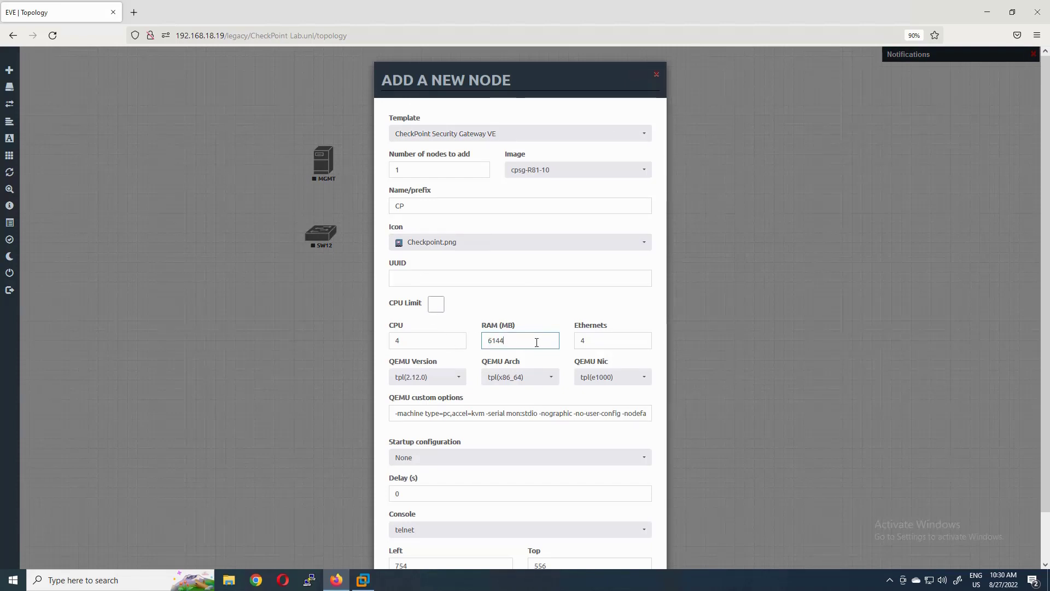
scroll(493, 319, down, 2)
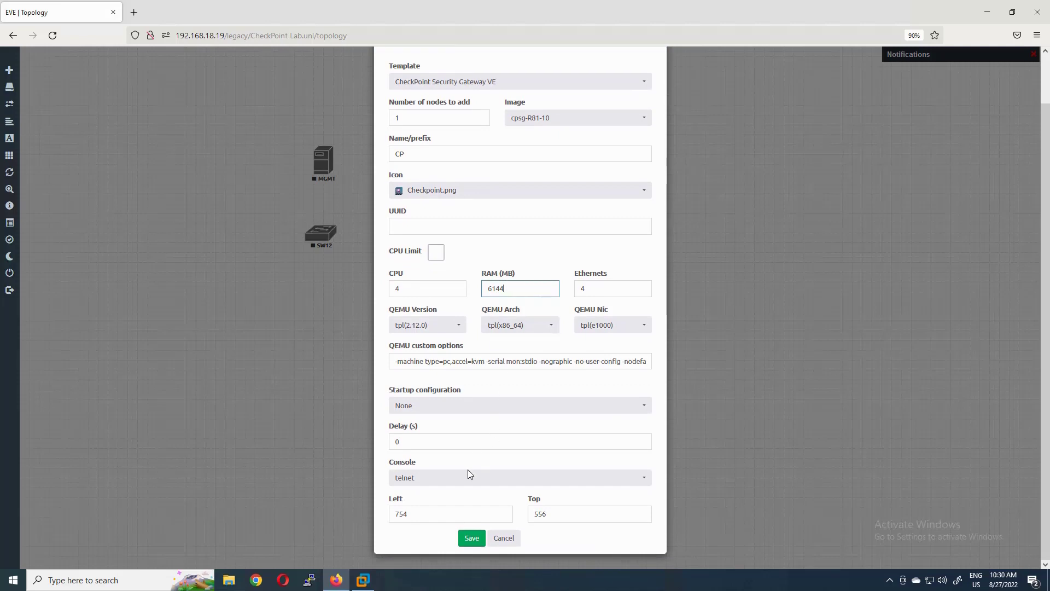
- Set the gateway's console to vnc, name prefix GW, and save node GW1
click(490, 481)
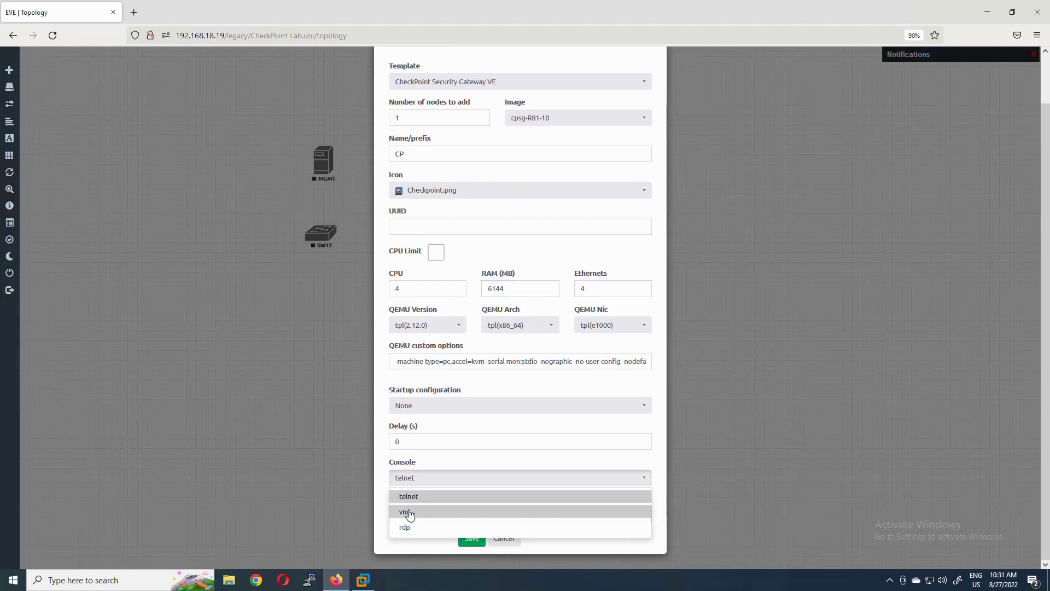
click(409, 513)
scroll(409, 203, up, 2)
drag(408, 207, 352, 207)
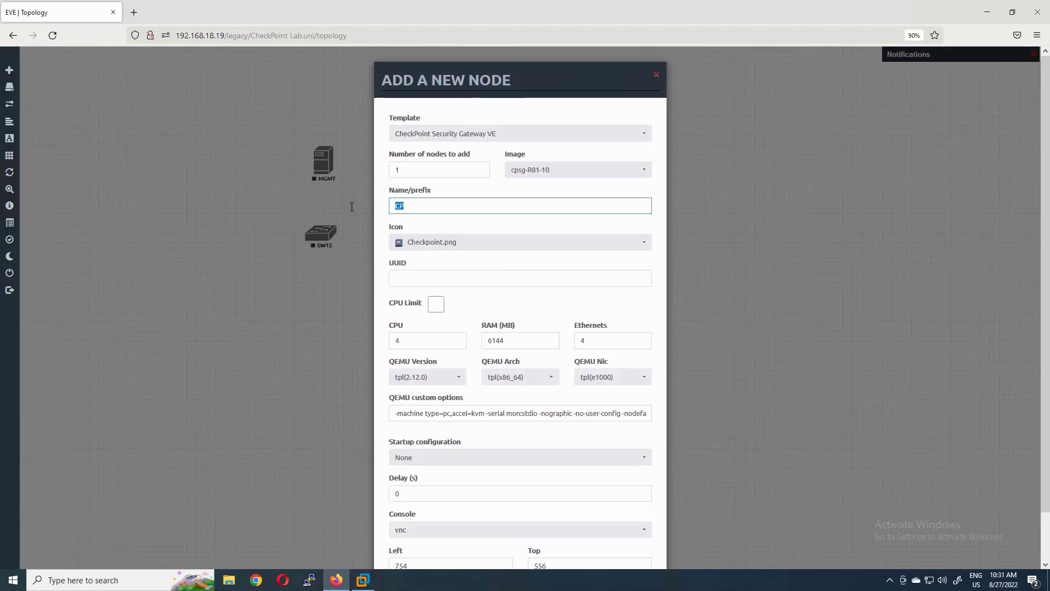
text(GW1)
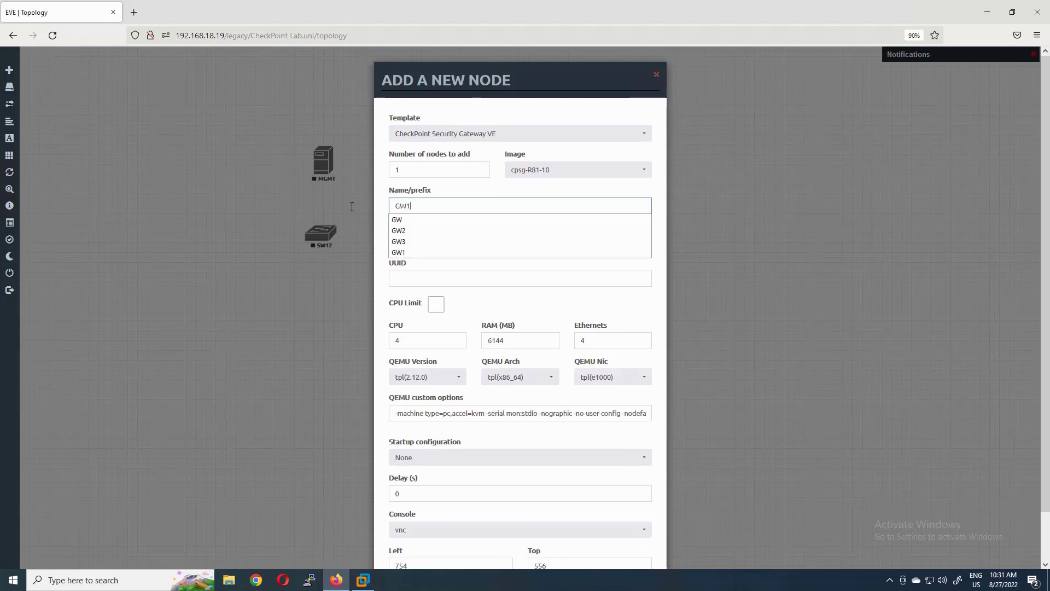
scroll(448, 197, down, 2)
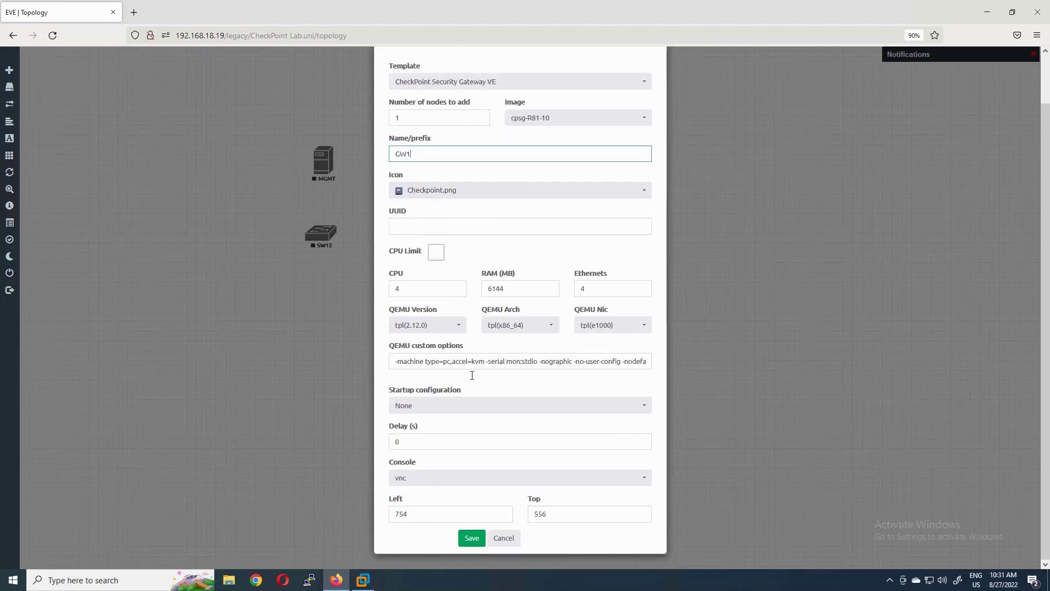
click(472, 538)
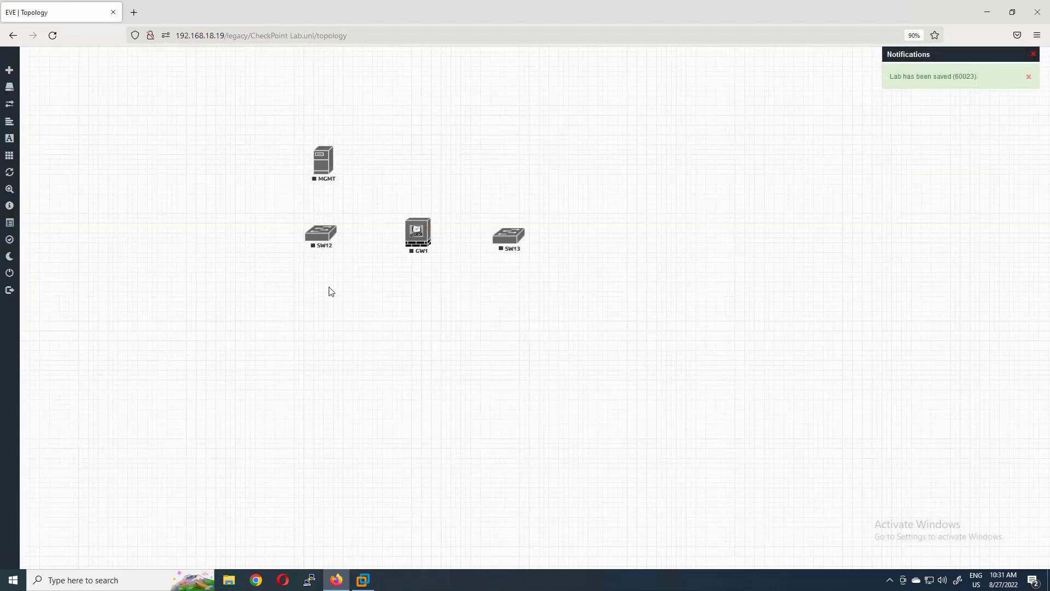
right_click(346, 297)
- Add a node from the Windows template with name prefix IT-PC and save it
click(374, 317)
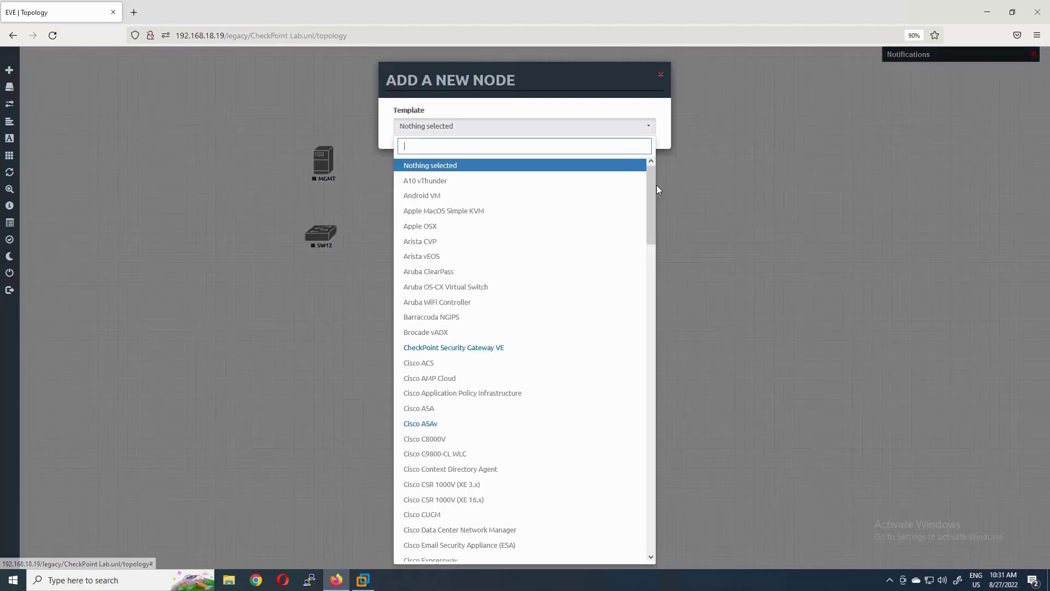
scroll(508, 543, down, 20)
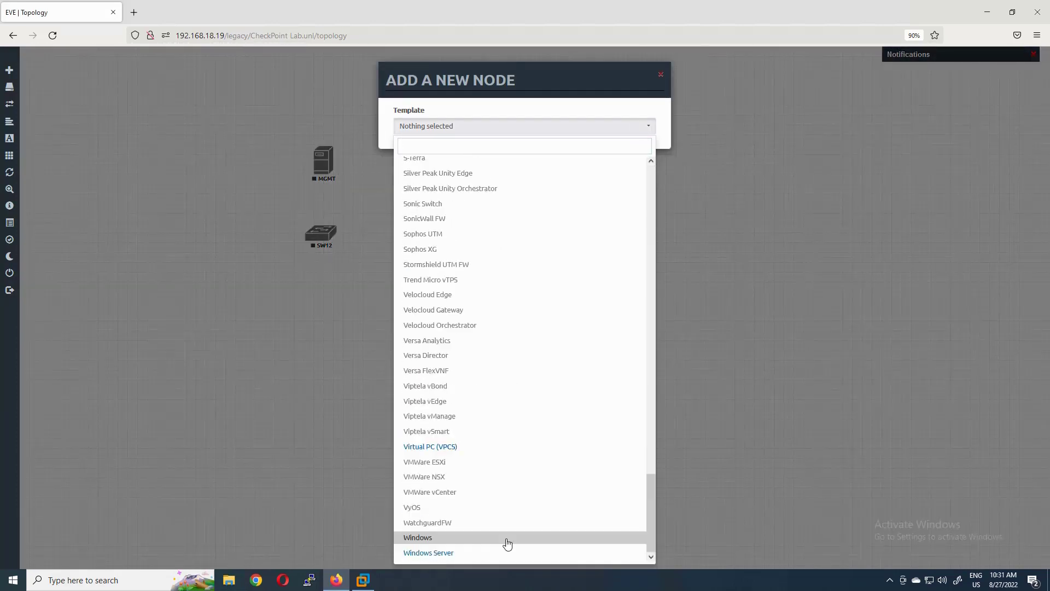
click(425, 541)
click(398, 207)
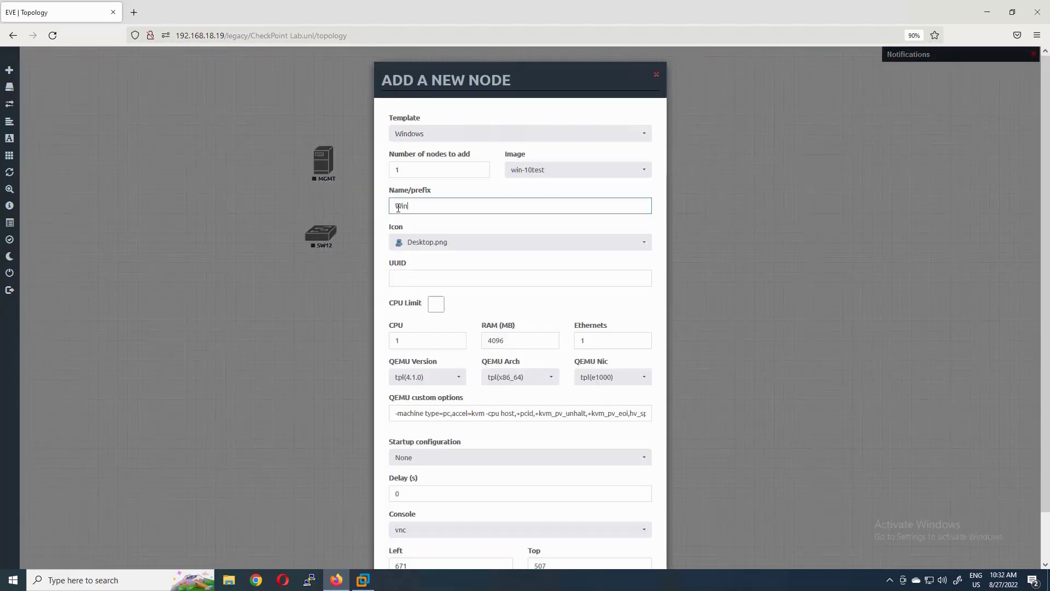
text(IT-PC)
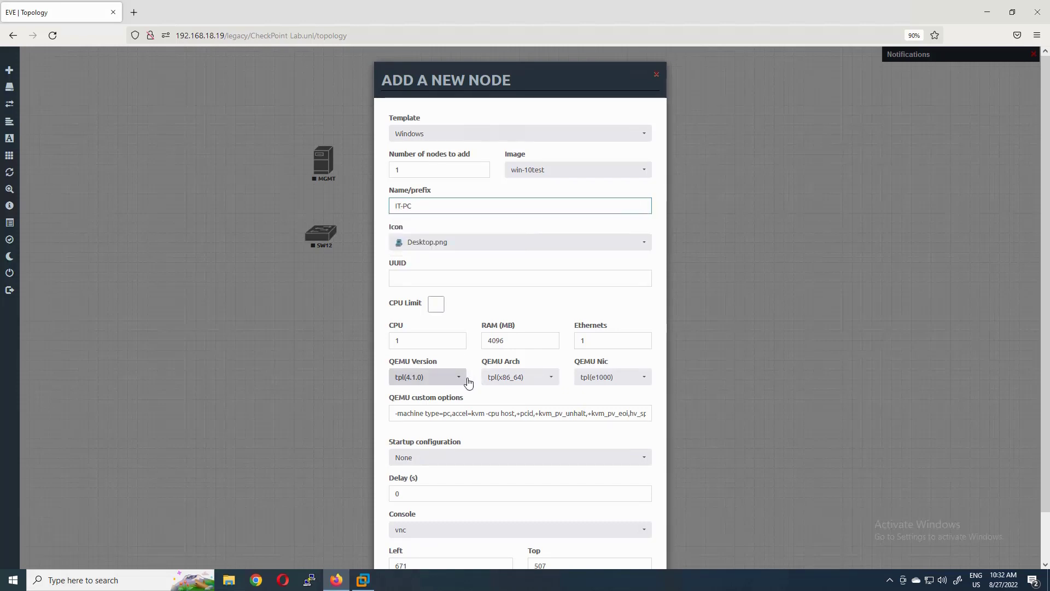
scroll(515, 355, down, 2)
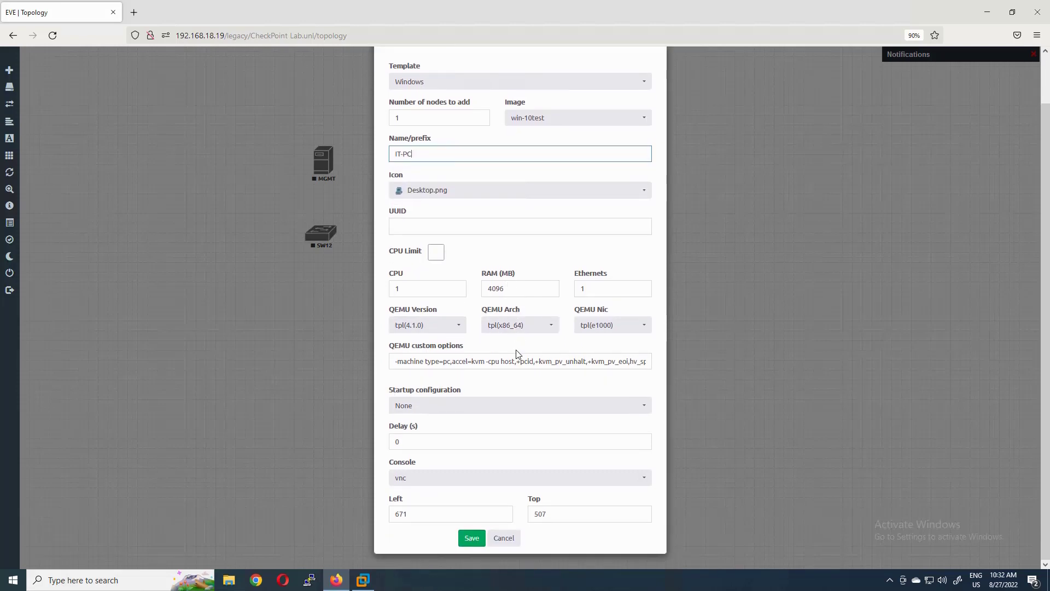
click(476, 538)
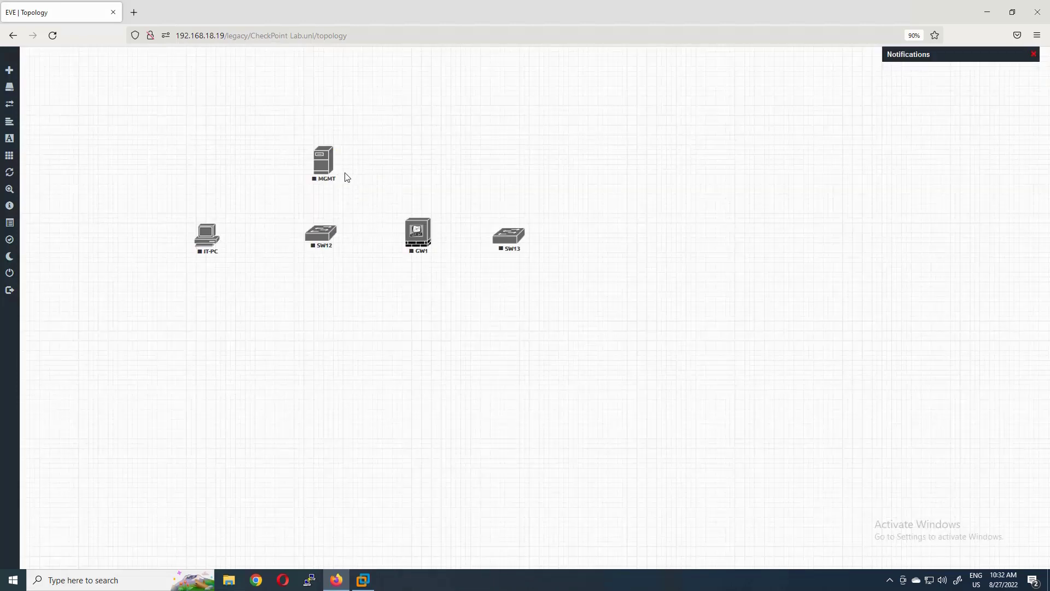
- Link MGMT to SW12, and GW1's eth1 to SW12
drag(330, 156, 321, 234)
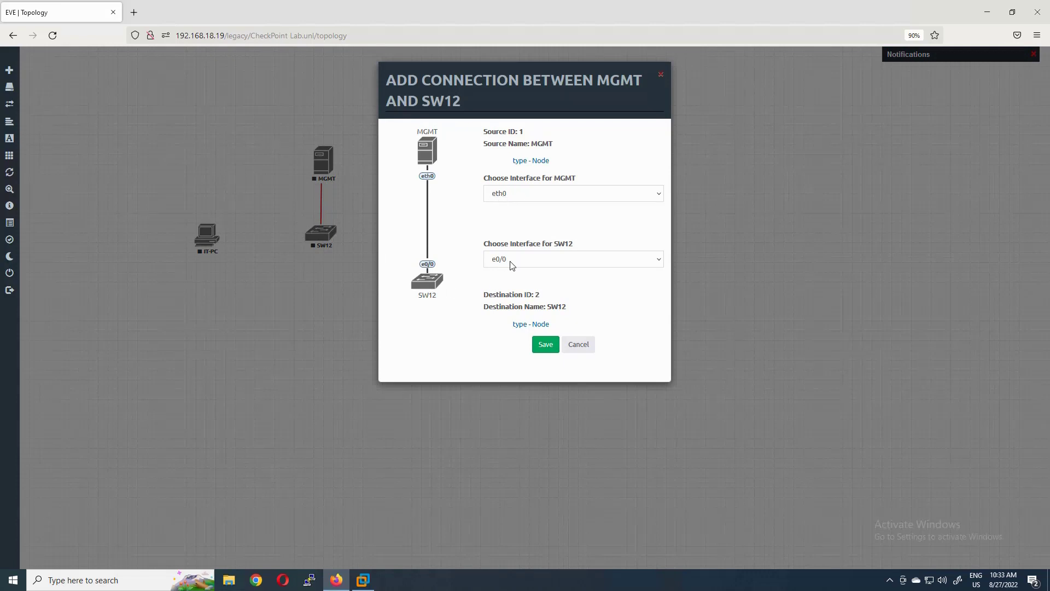
click(546, 344)
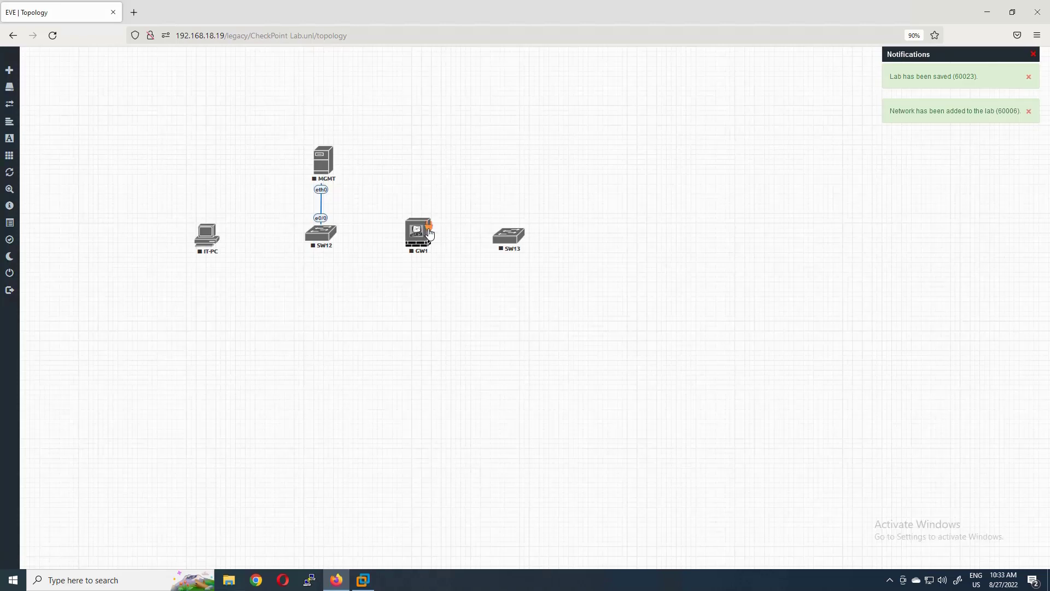
drag(429, 233, 322, 241)
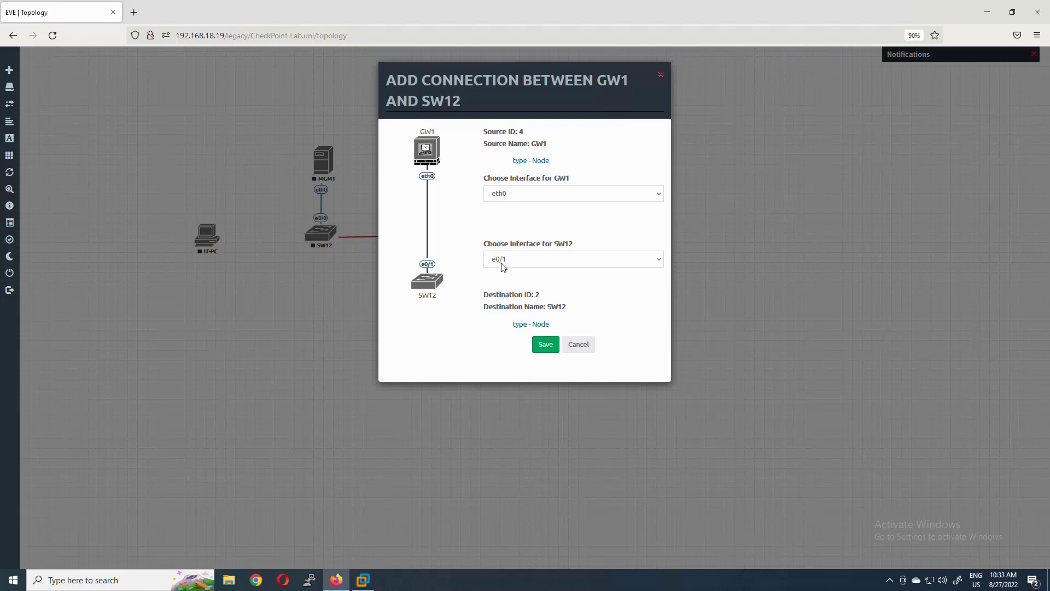
click(524, 197)
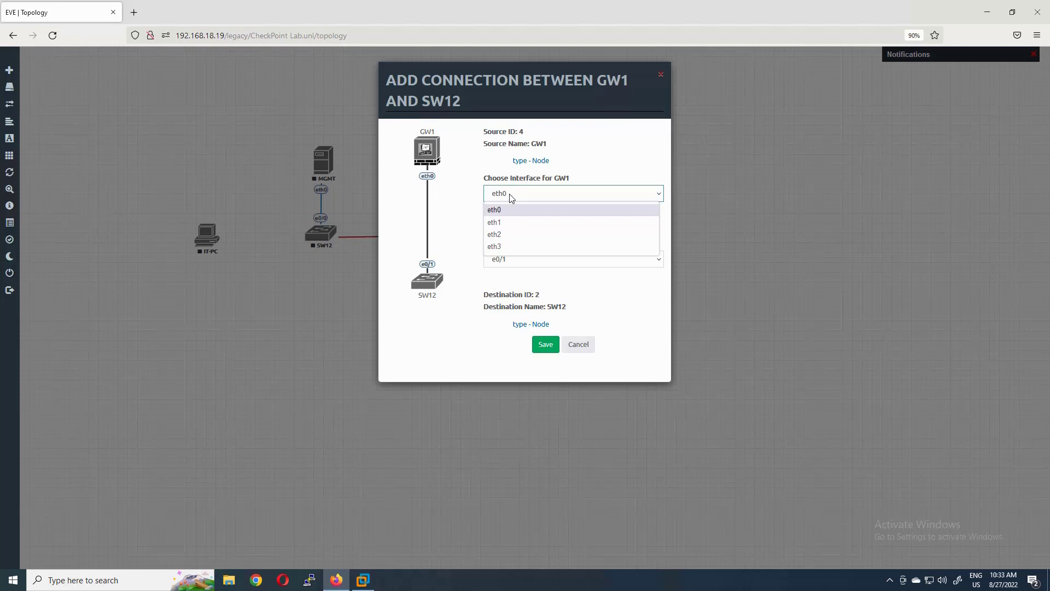
click(495, 223)
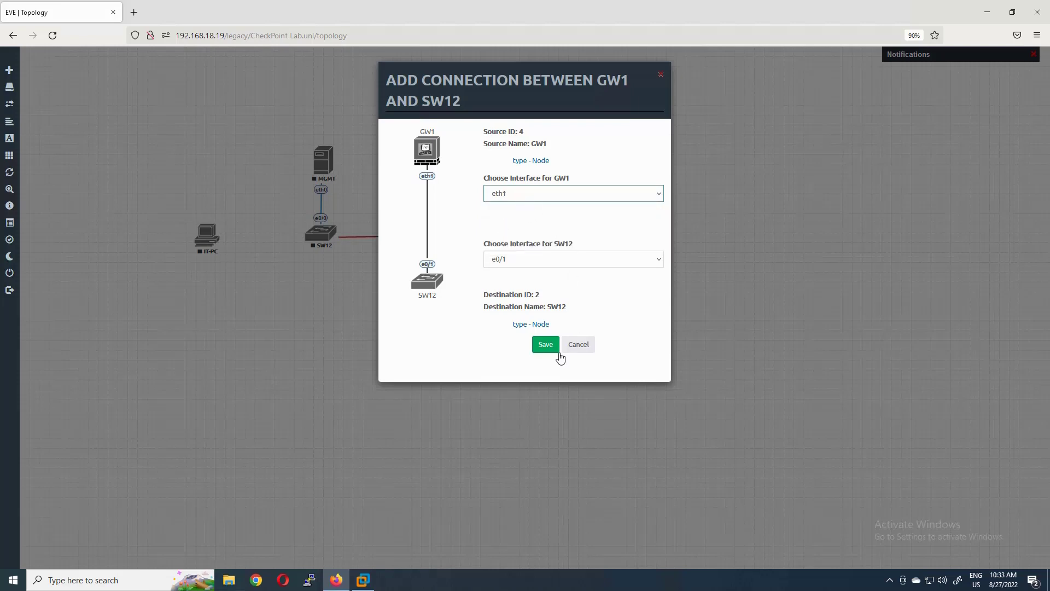
click(545, 345)
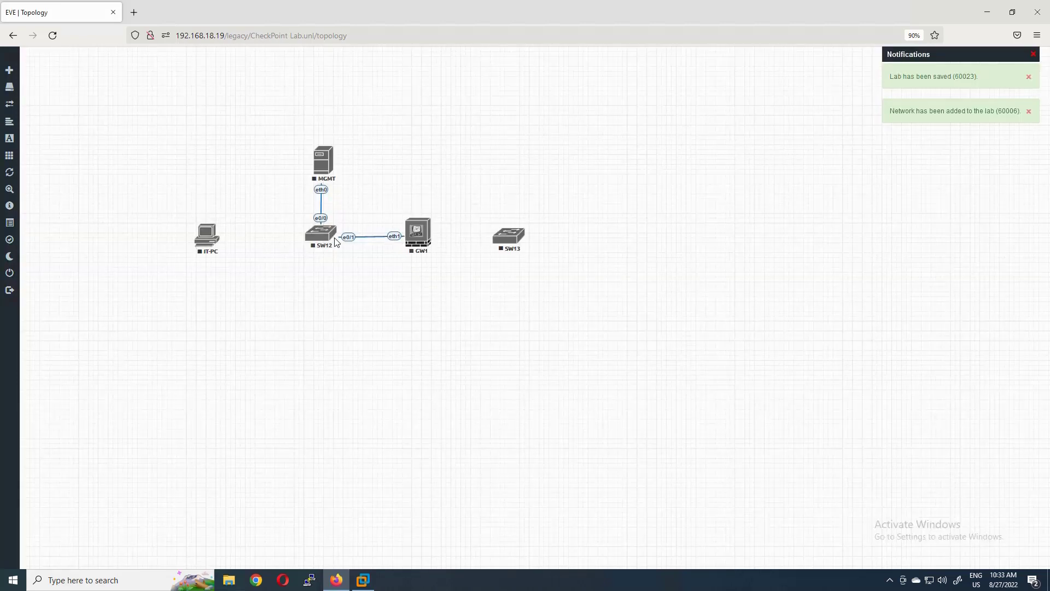
- Link GW1's eth0 to SW13, and SW12 to IT-PC
mouse_move(431, 232)
drag(431, 231, 509, 240)
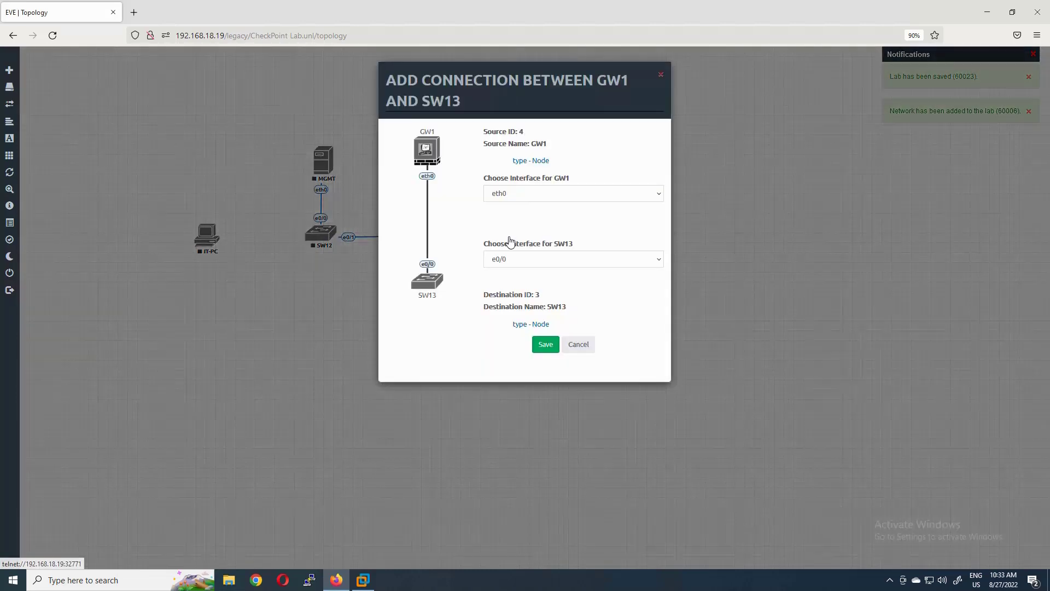
click(507, 196)
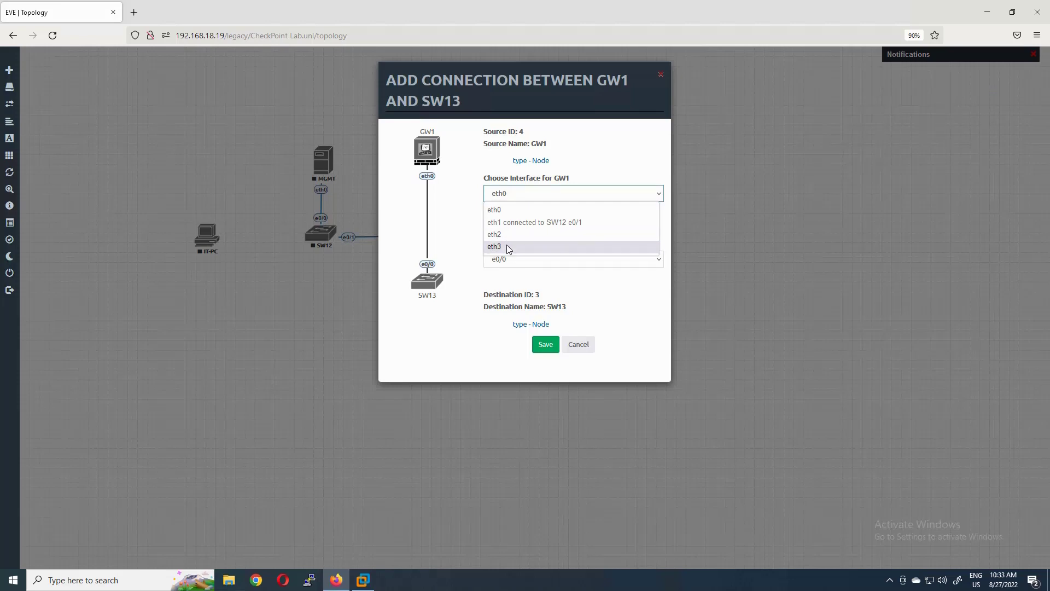
click(504, 211)
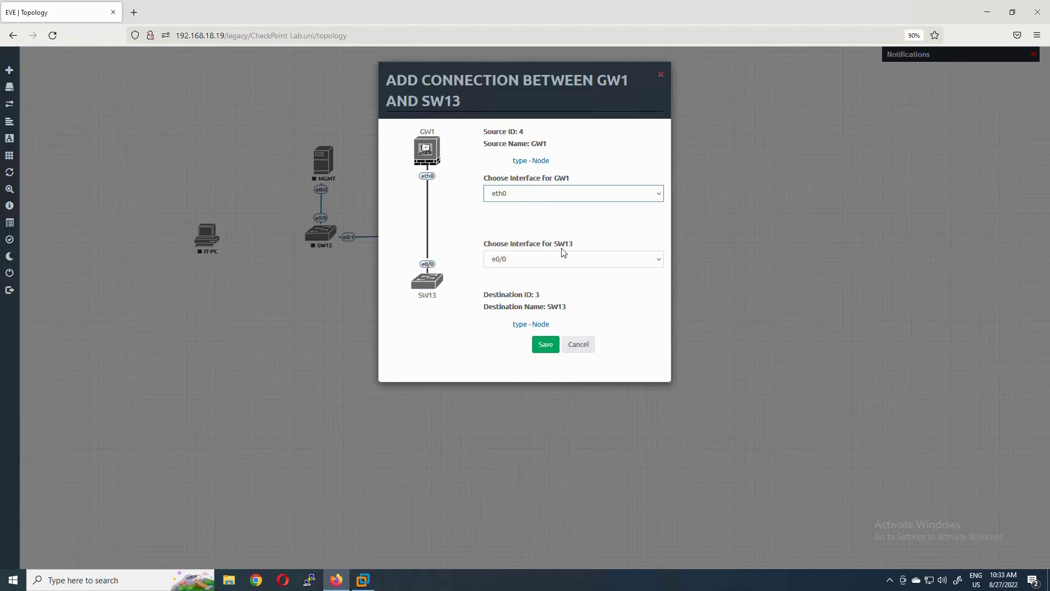
click(544, 344)
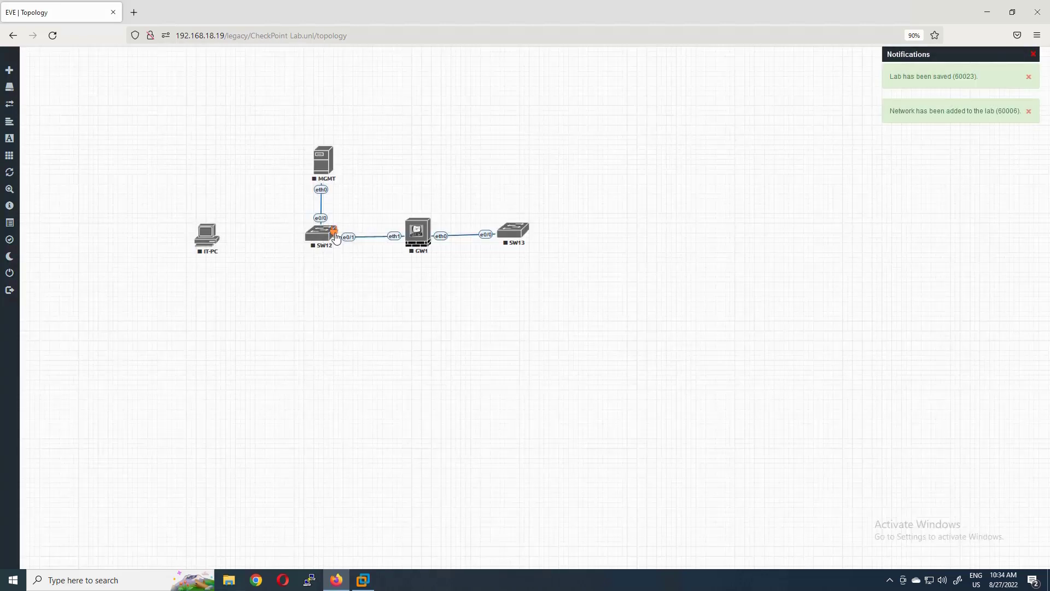
drag(331, 232, 211, 241)
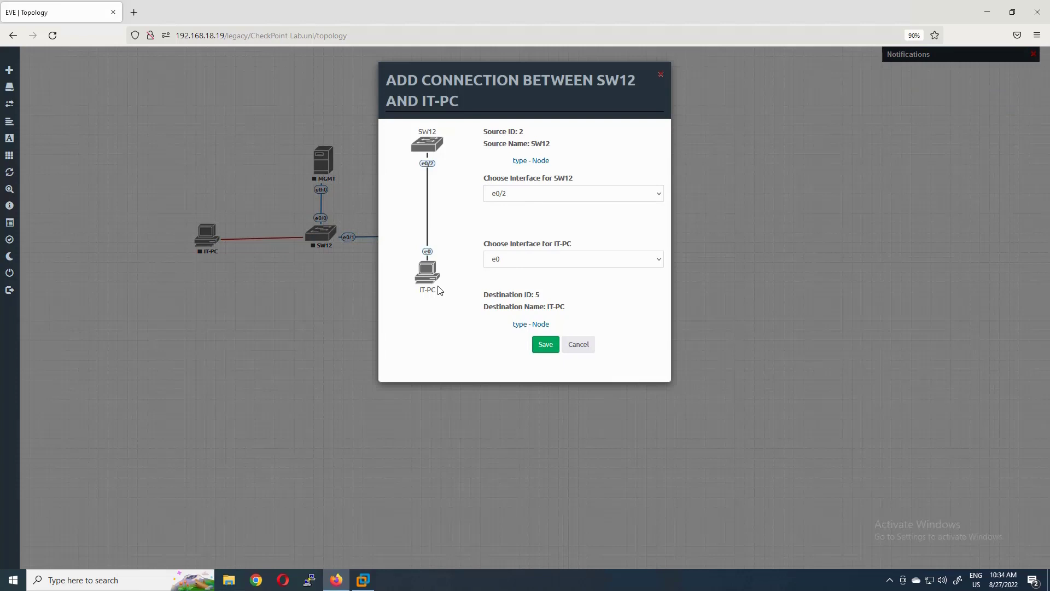
click(544, 345)
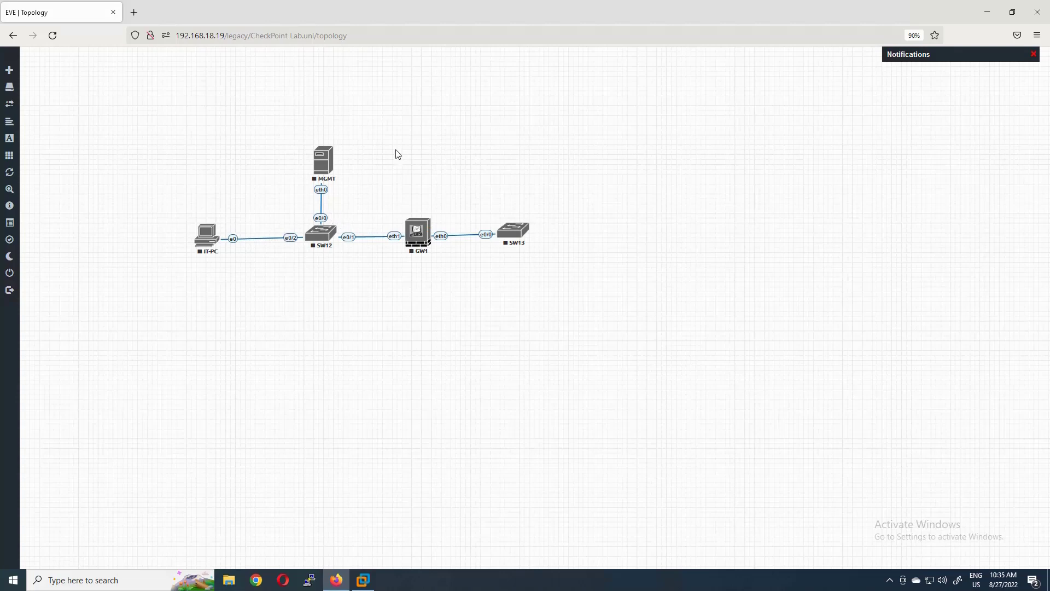
- Draw an orange-bordered square enclosing IT-PC, MGMT, SW12 and GW1
right_click(426, 97)
click(462, 158)
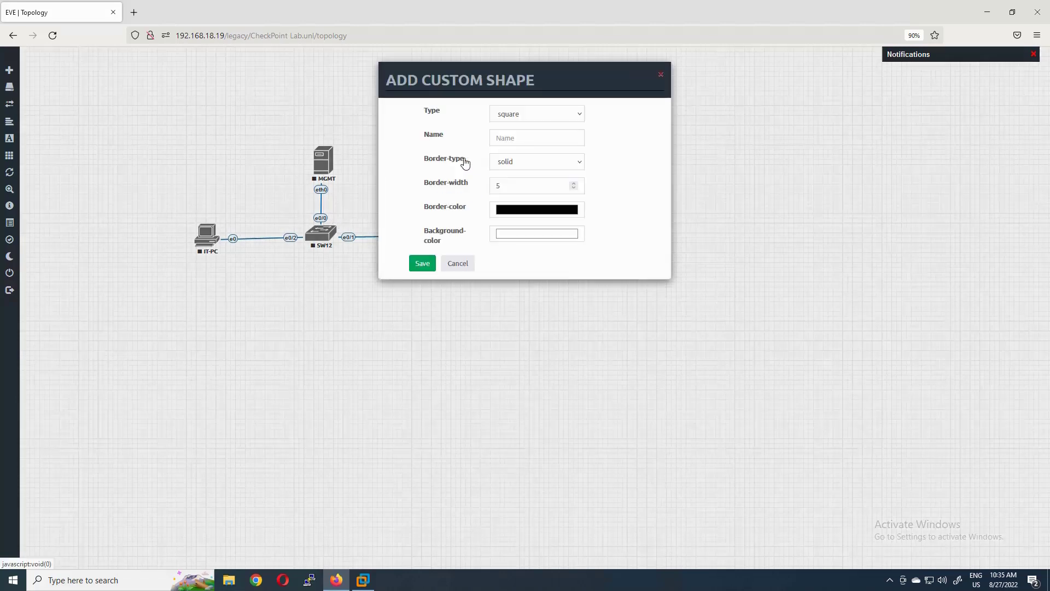
click(578, 212)
click(31, 59)
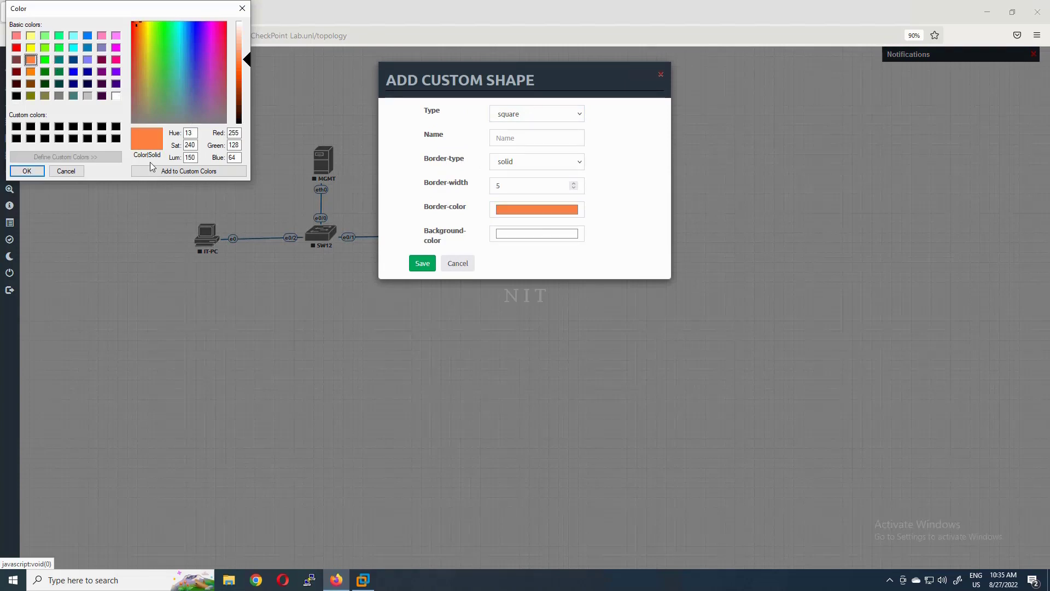
click(80, 171)
click(422, 263)
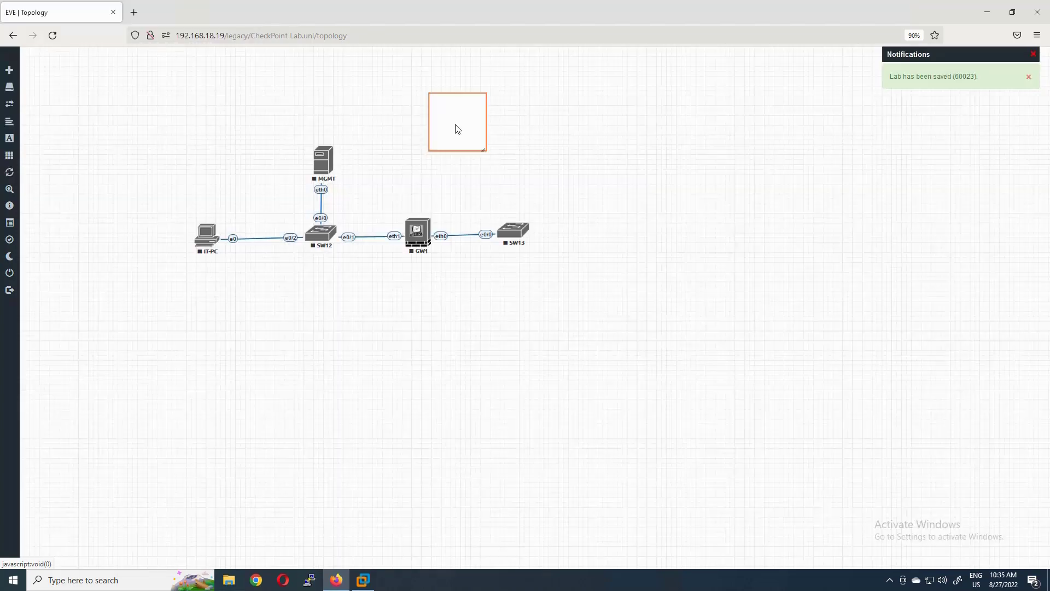
drag(457, 130, 415, 301)
mouse_move(361, 280)
mouse_down()
mouse_move(356, 294)
mouse_move(364, 281)
mouse_up()
- Change the square's border type to dashed and save it
right_click(321, 280)
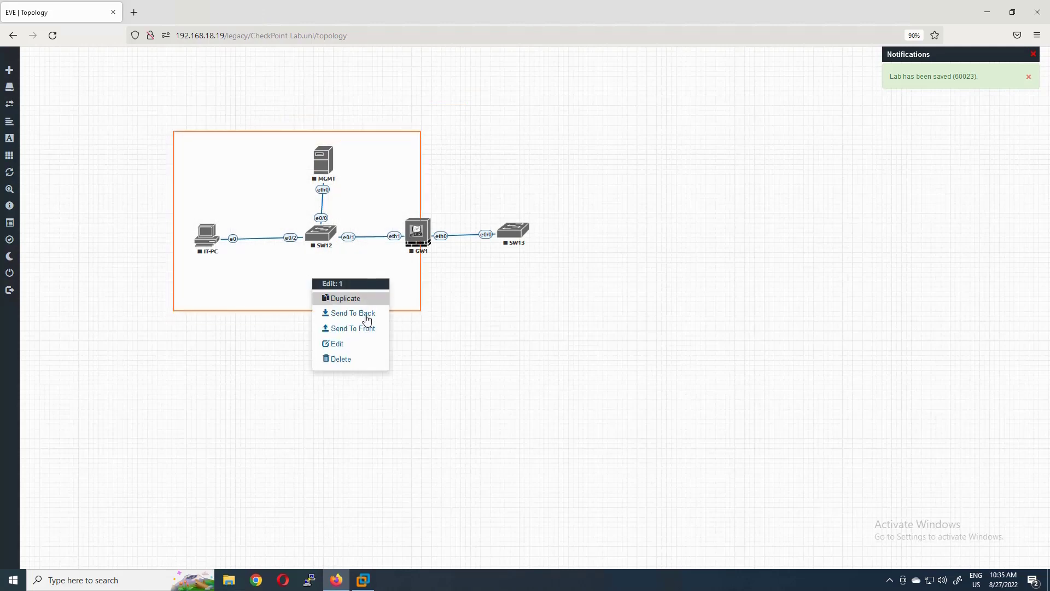
click(337, 344)
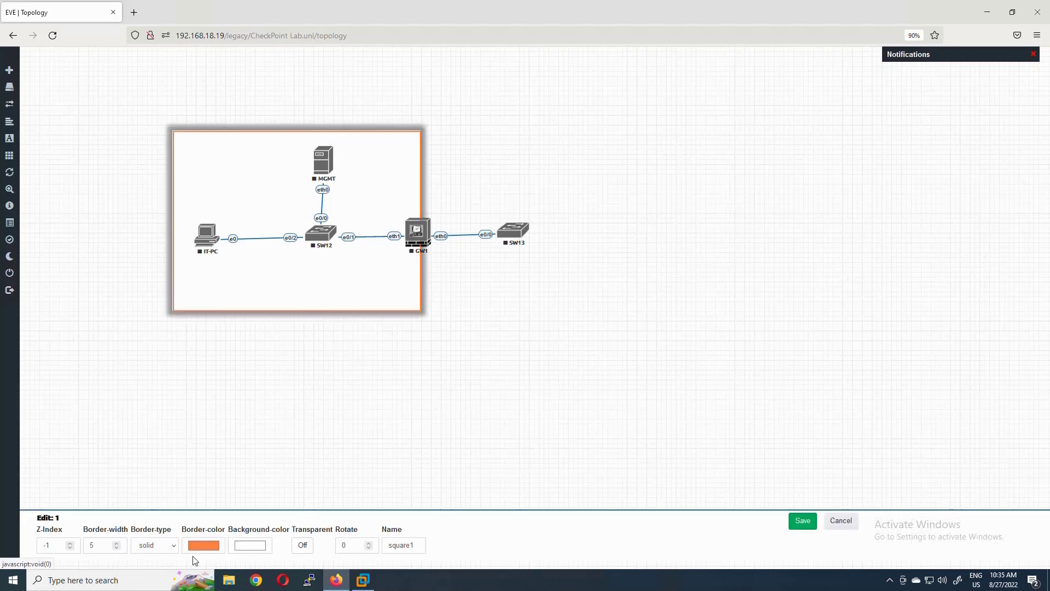
click(173, 545)
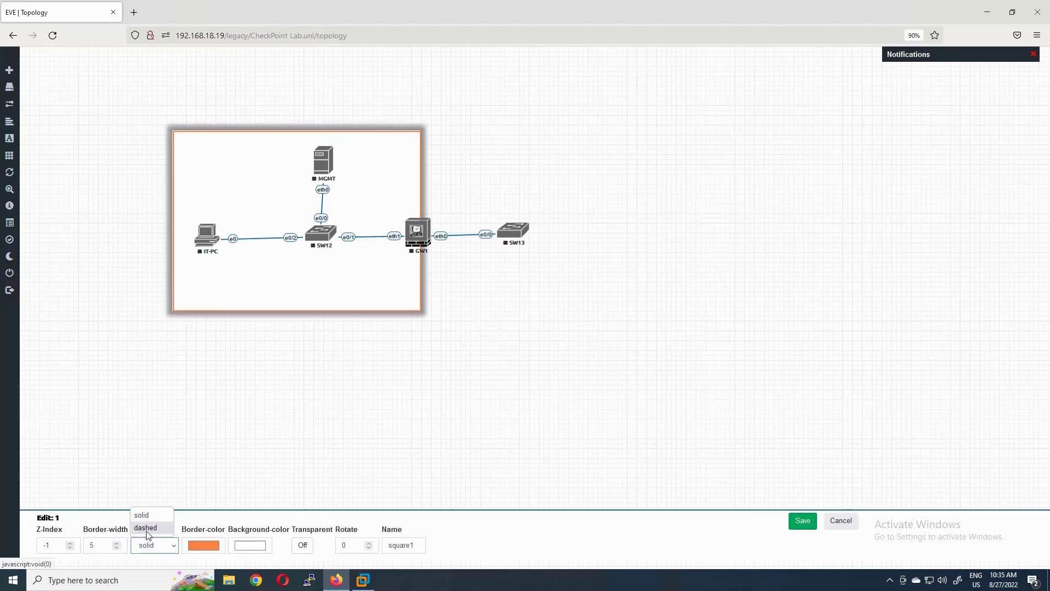
click(145, 527)
click(811, 523)
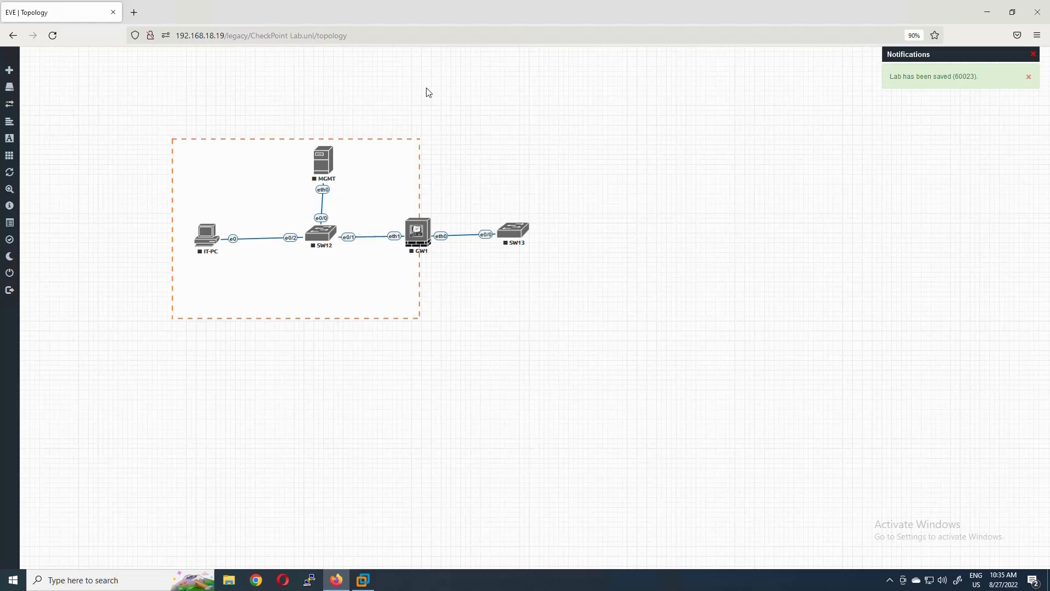
- Add a 10.10.1.0/24 text label inside the dashed box
right_click(455, 80)
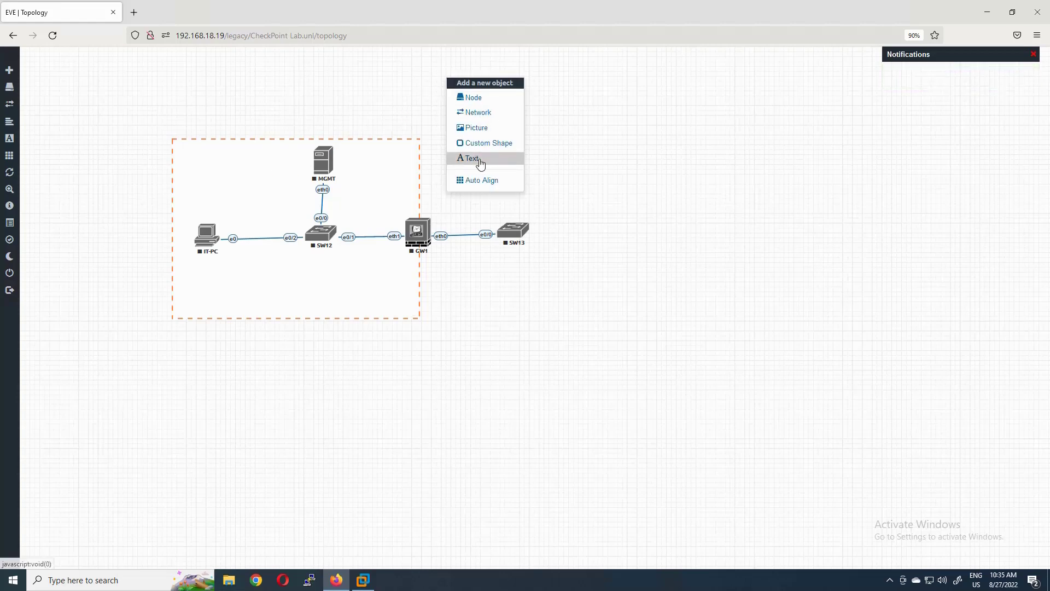
click(493, 158)
text(10.10.1.0/24)
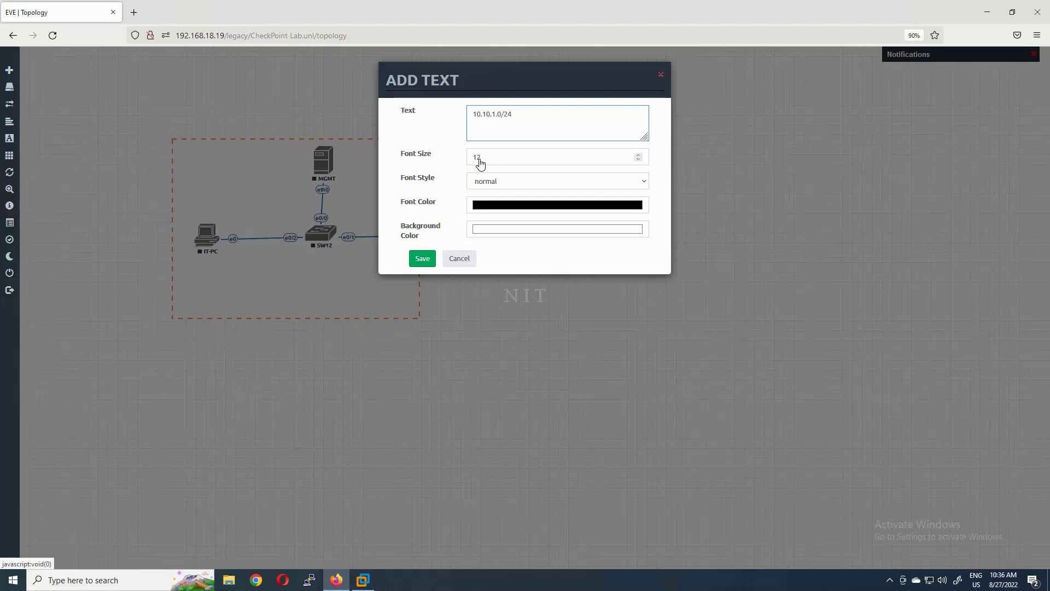
click(491, 156)
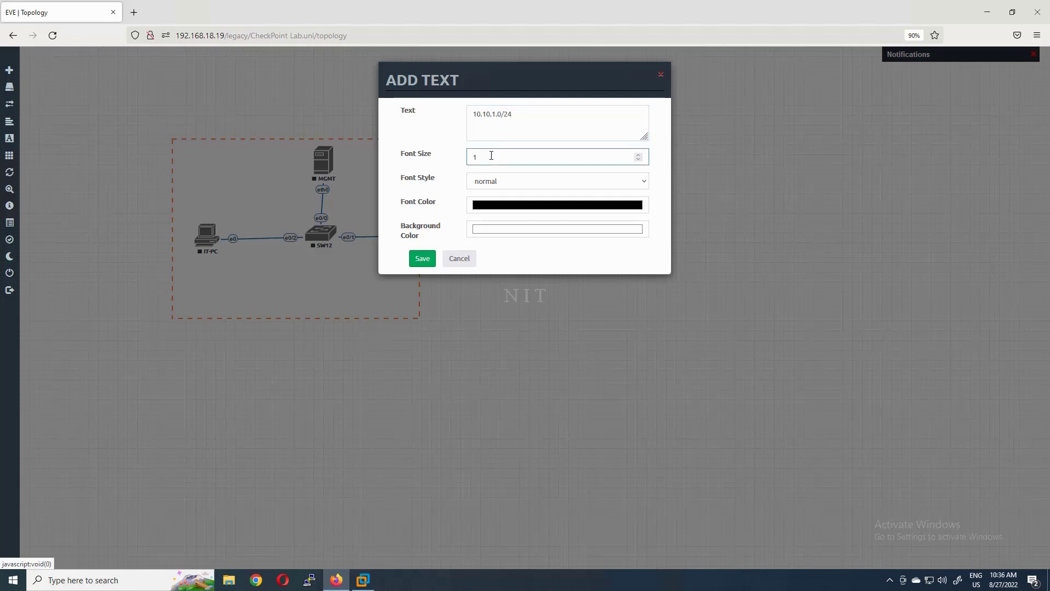
click(423, 259)
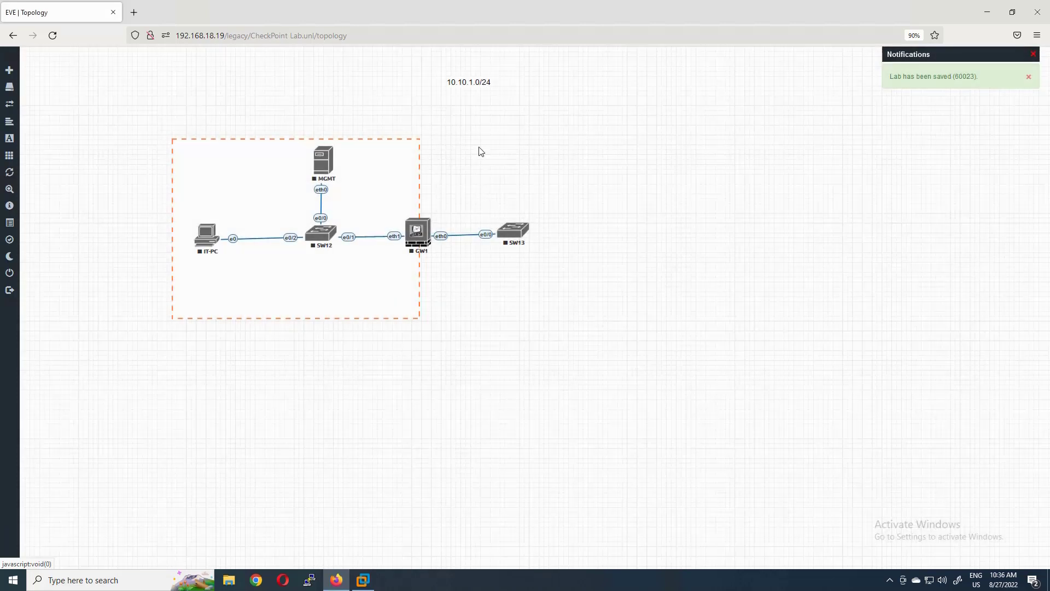
drag(458, 82, 232, 188)
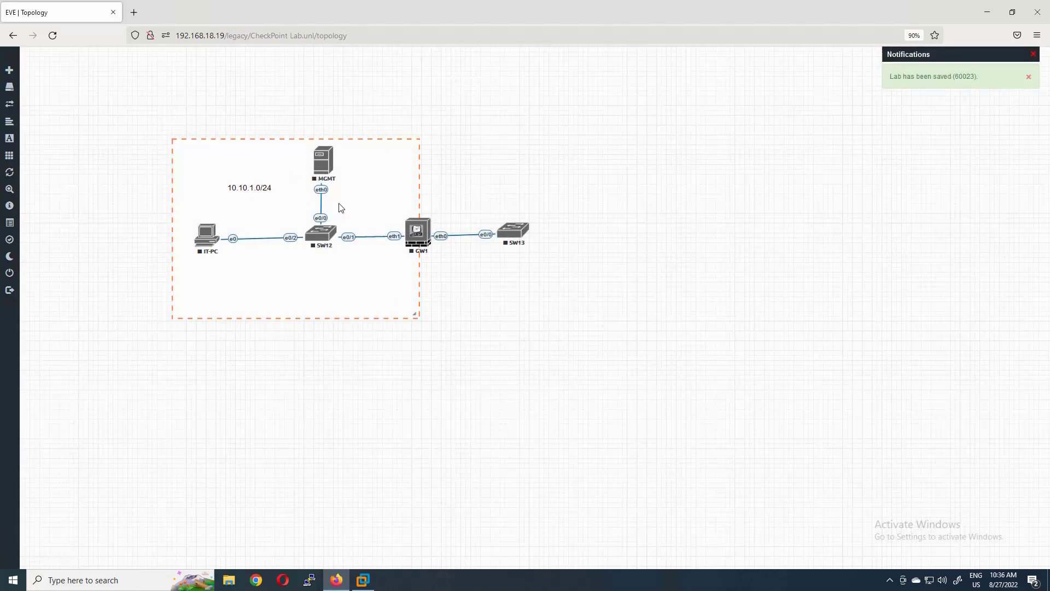
- Duplicate the subnet label into a .90 label beside MGMT's eth0, then duplicate that
right_click(264, 187)
click(300, 212)
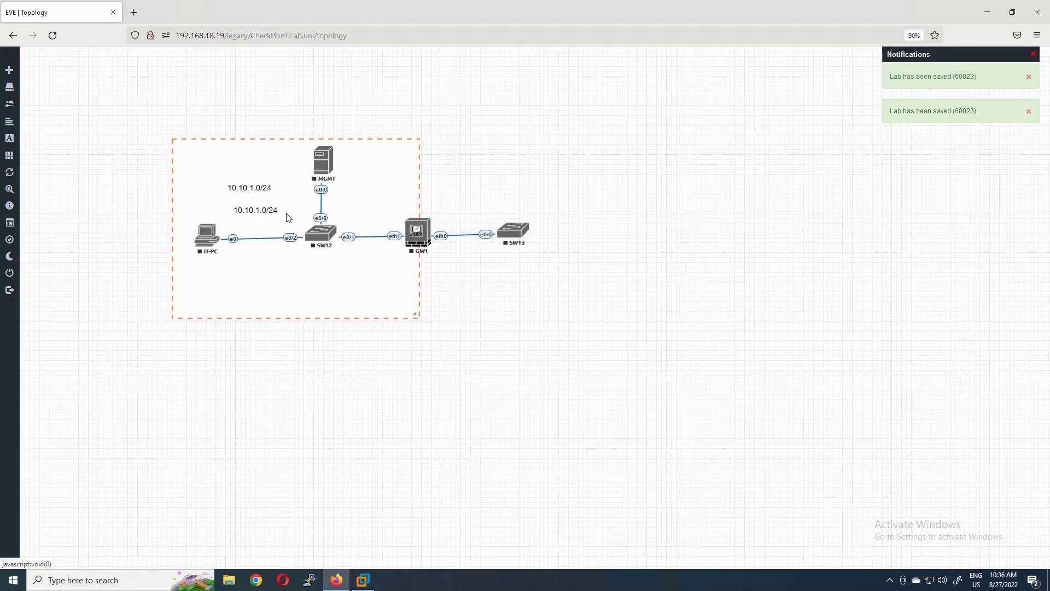
key(ctrl+a)
key(BackSpace)
text(.90)
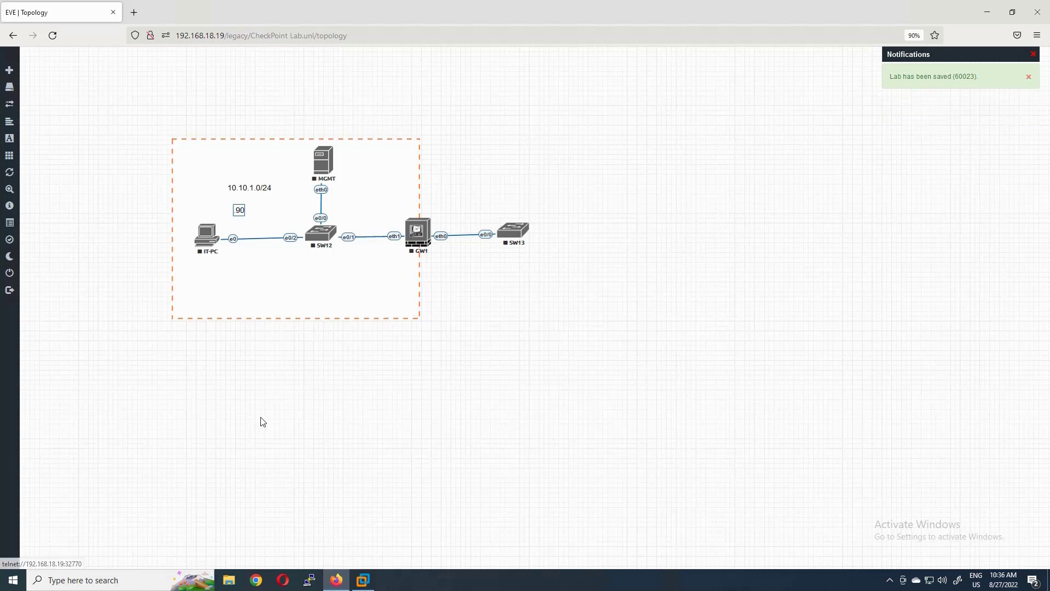
drag(239, 210, 336, 191)
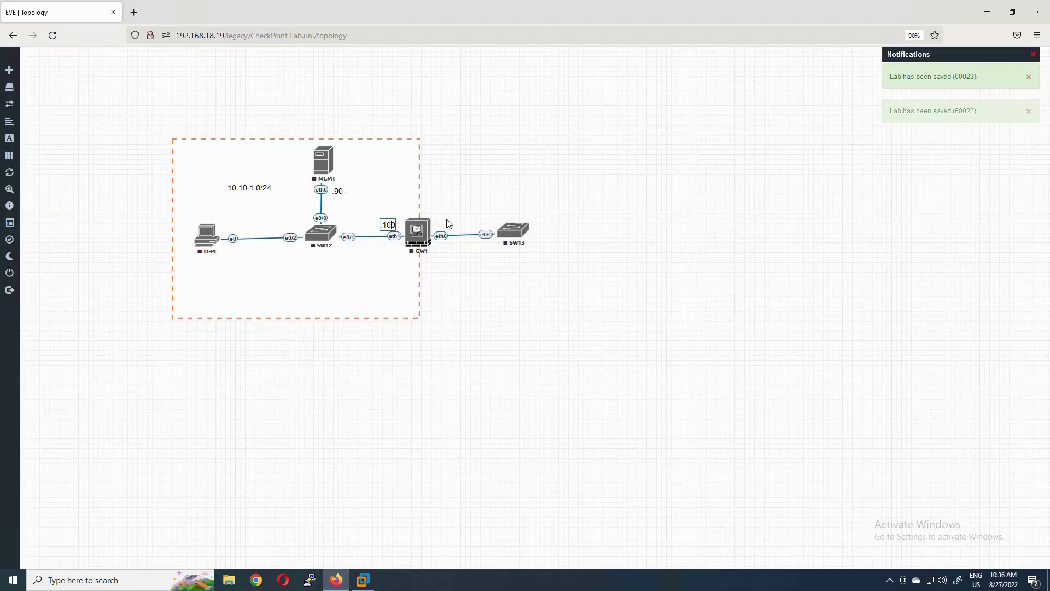
right_click(338, 191)
click(377, 211)
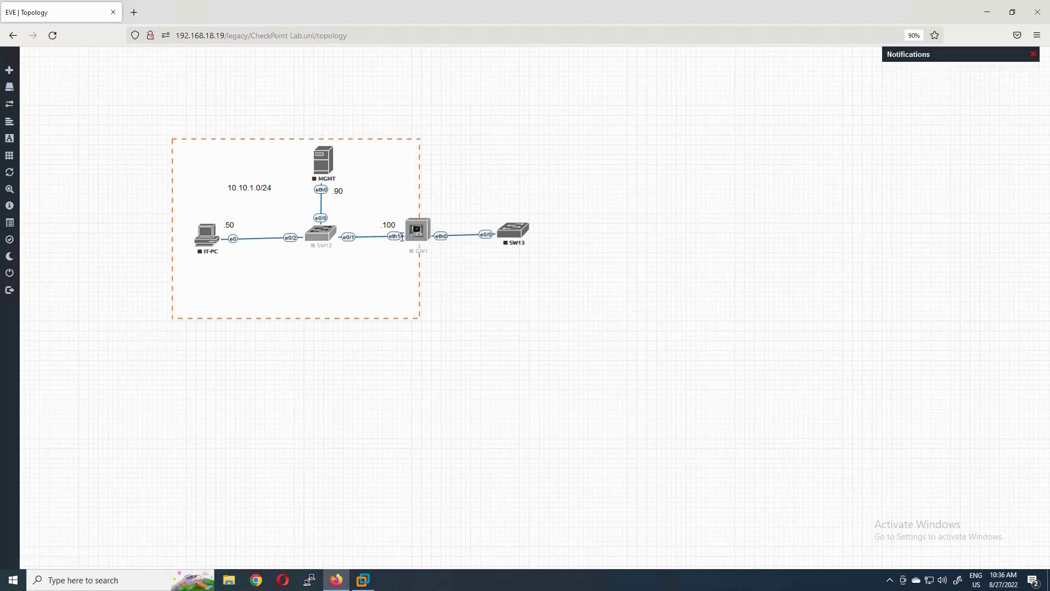
- Add a 103.60.60.0/24 label near SW13 and a .100 label beside GW1's eth0
right_click(254, 188)
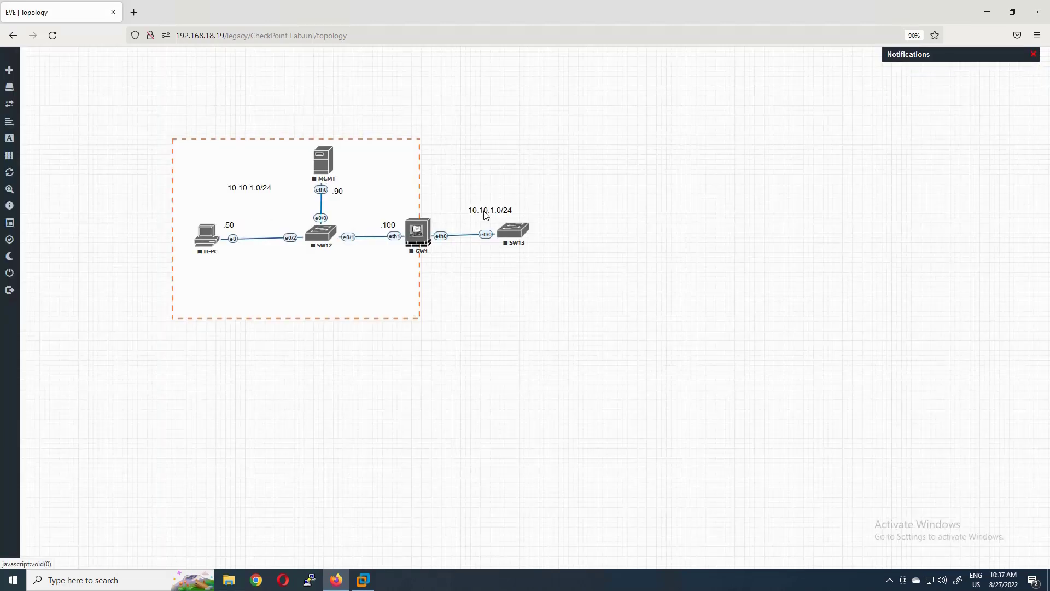
double_click(484, 211)
click(501, 210)
click(529, 214)
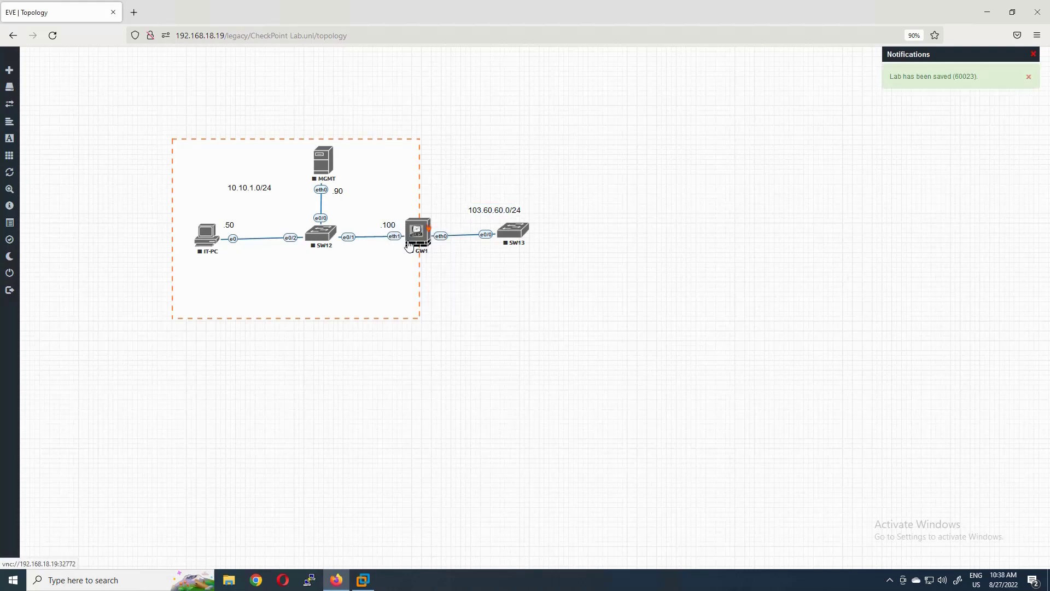
drag(396, 227, 445, 220)
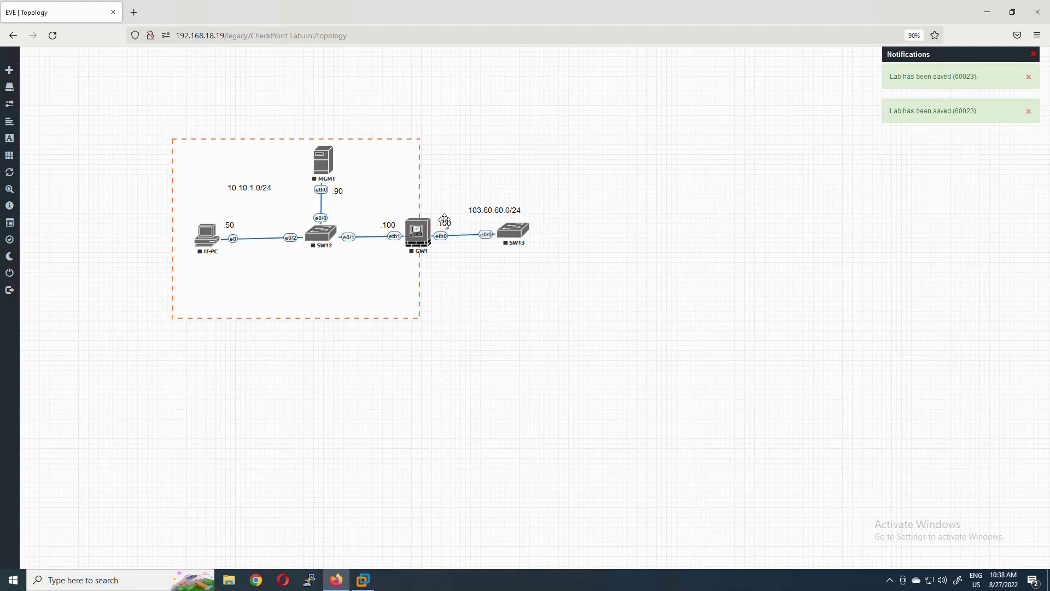
right_click(590, 230)
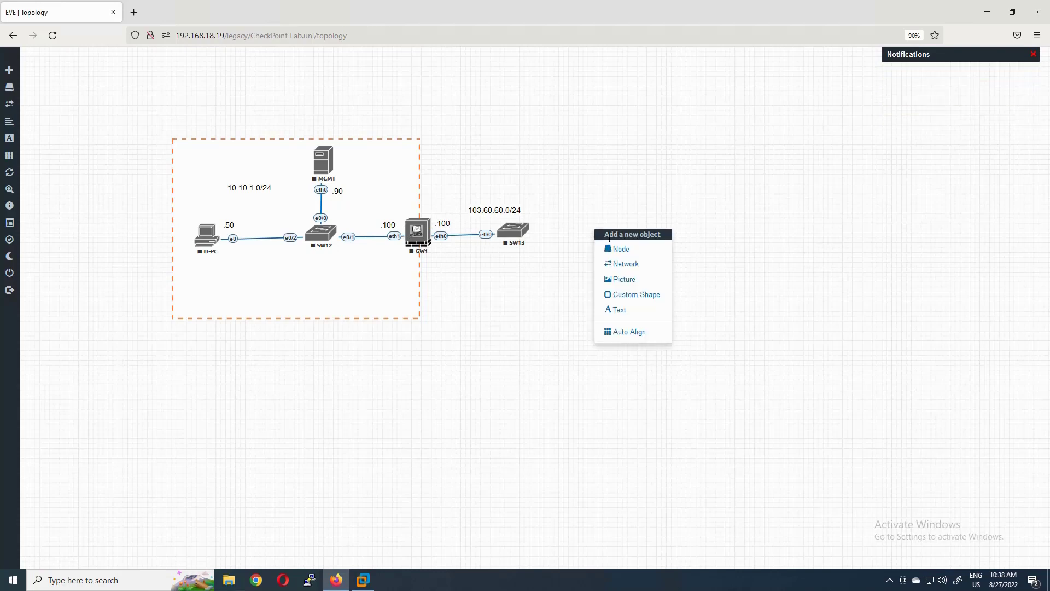
- Add a Cisco IOS 3725 router node named ISP_RTR
click(618, 249)
click(513, 356)
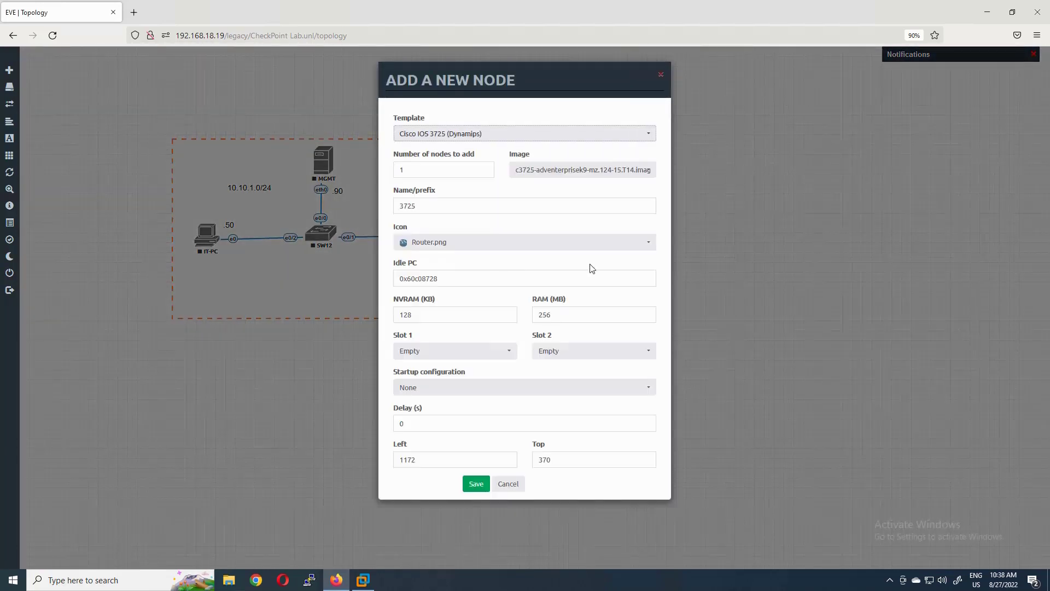
click(405, 205)
text(ISP)
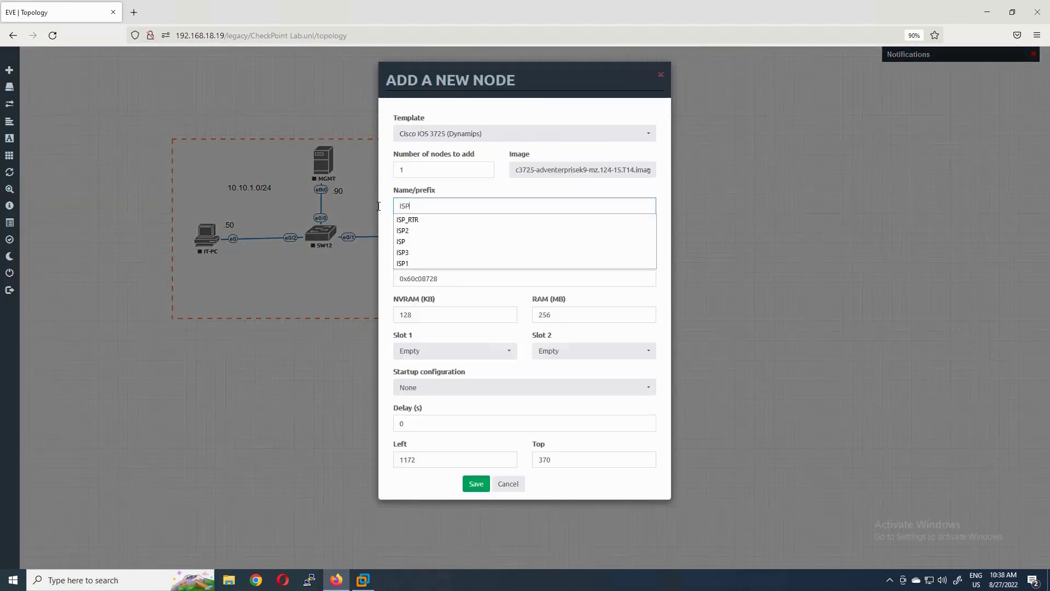
text(_R)
click(407, 219)
click(476, 484)
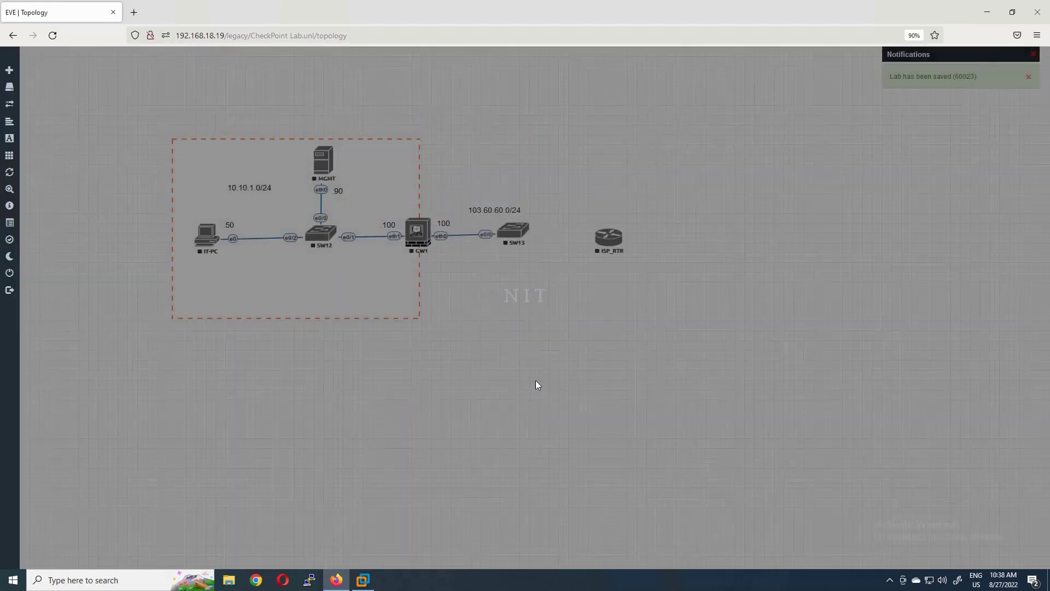
- Connect ISP_RTR to SW13 and label it with host address .200
drag(609, 230, 533, 234)
click(545, 344)
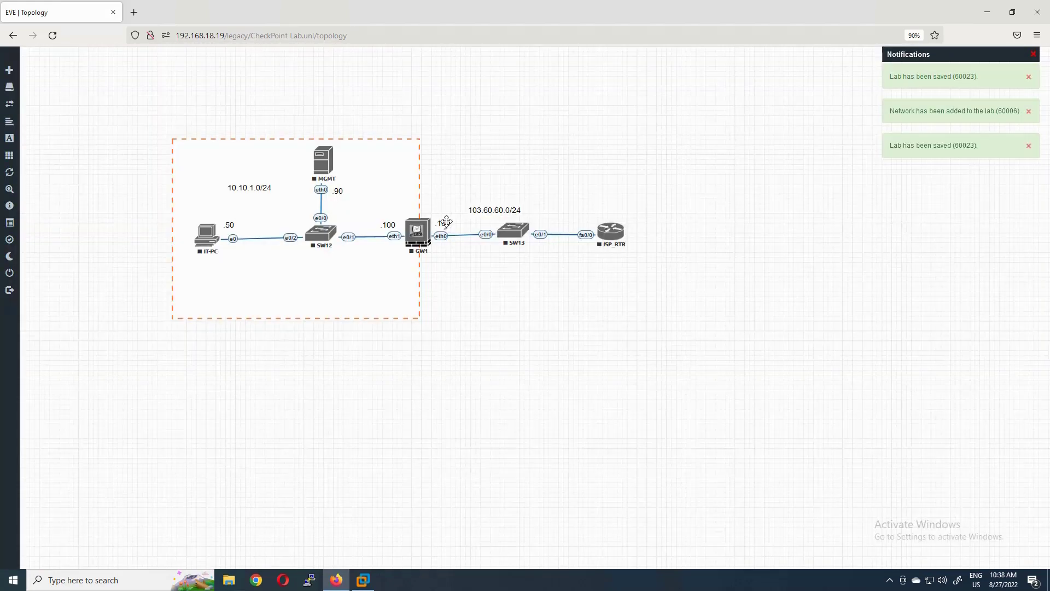
right_click(458, 229)
click(476, 250)
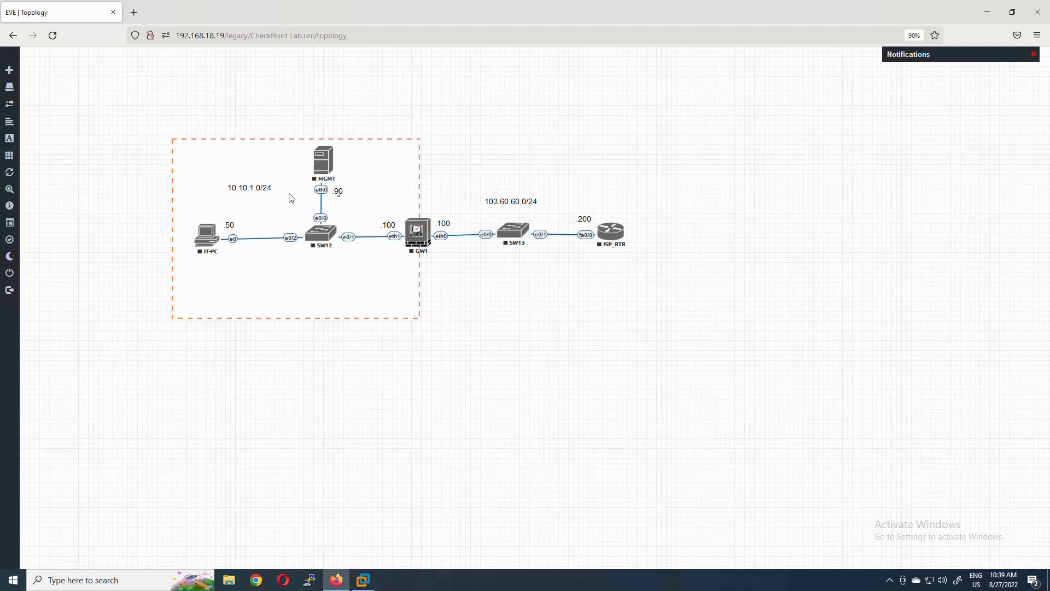
right_click(324, 165)
- Start MGMT and open its VNC console at the Gaia R81.10 boot menu
click(341, 182)
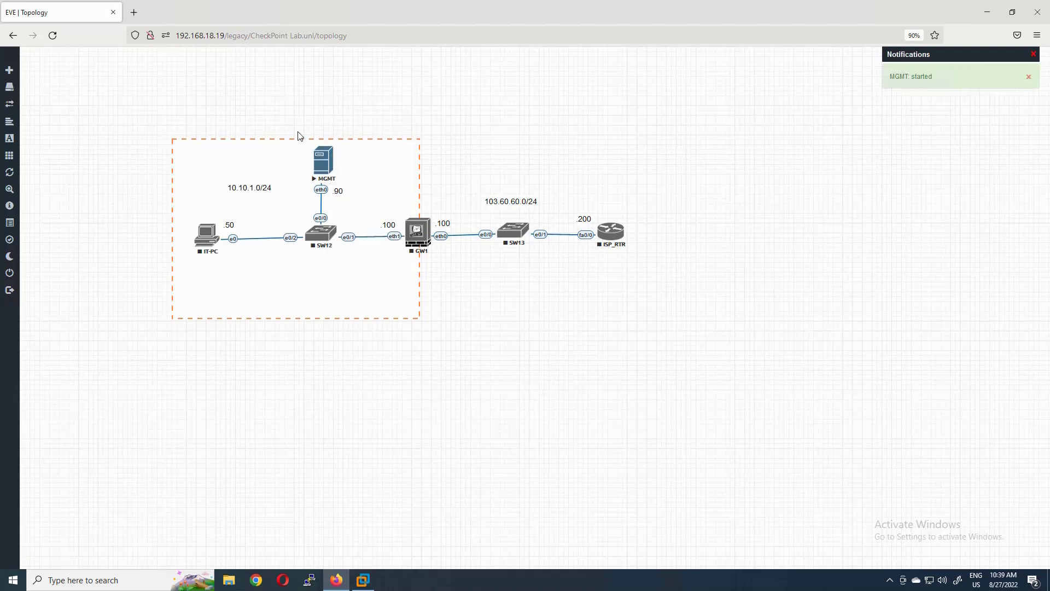
click(327, 165)
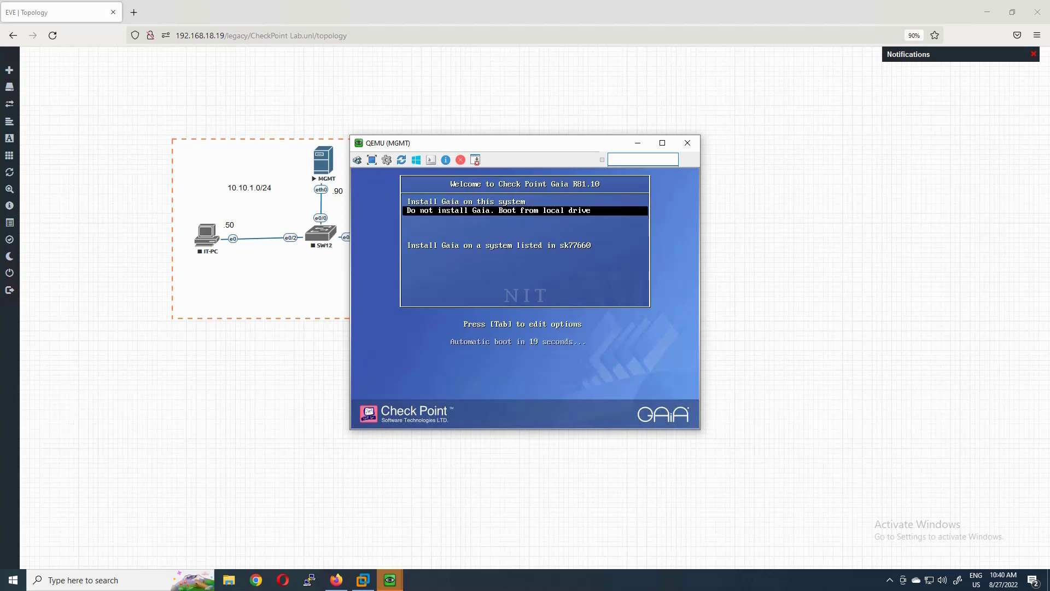
- Choose 'Install Gaia on this system' and keep the US keyboard layout
key(Up)
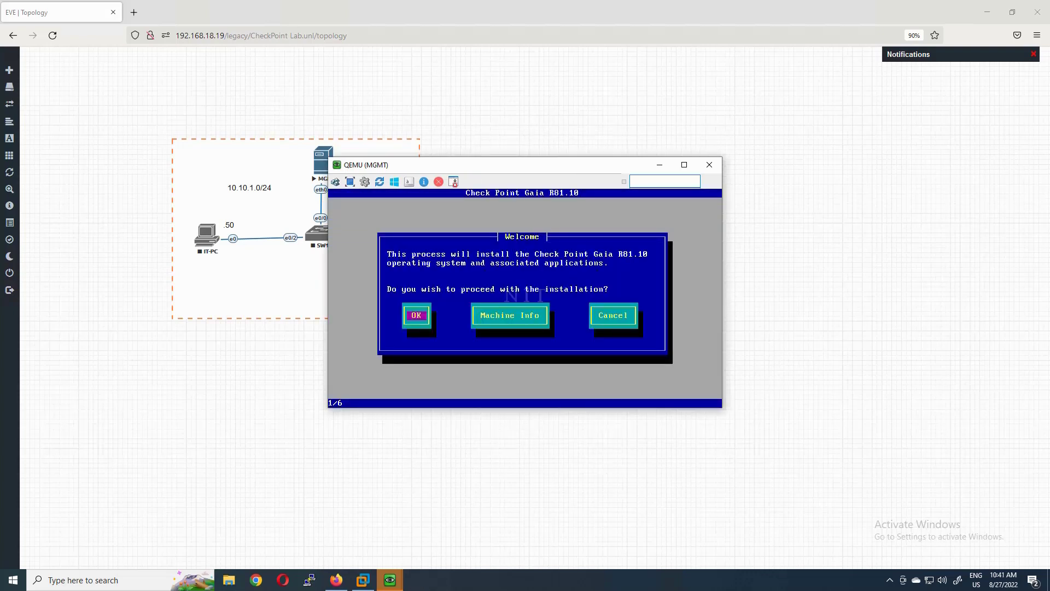
key(Return)
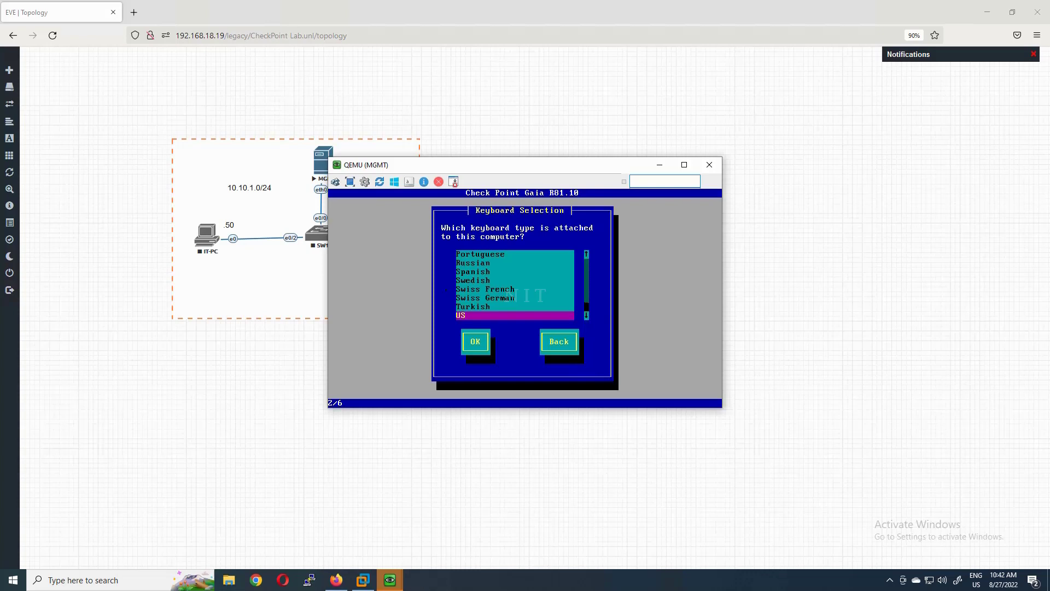
key(Tab)
key(Return)
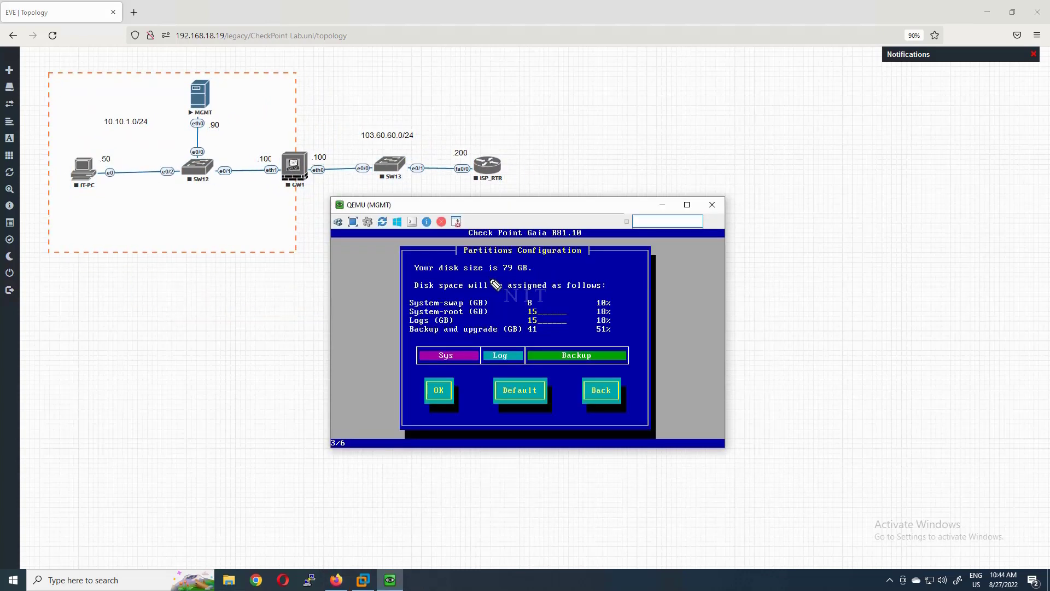
drag(440, 276, 540, 278)
mouse_move(223, 71)
mouse_down()
mouse_move(240, 97)
mouse_move(219, 68)
mouse_up()
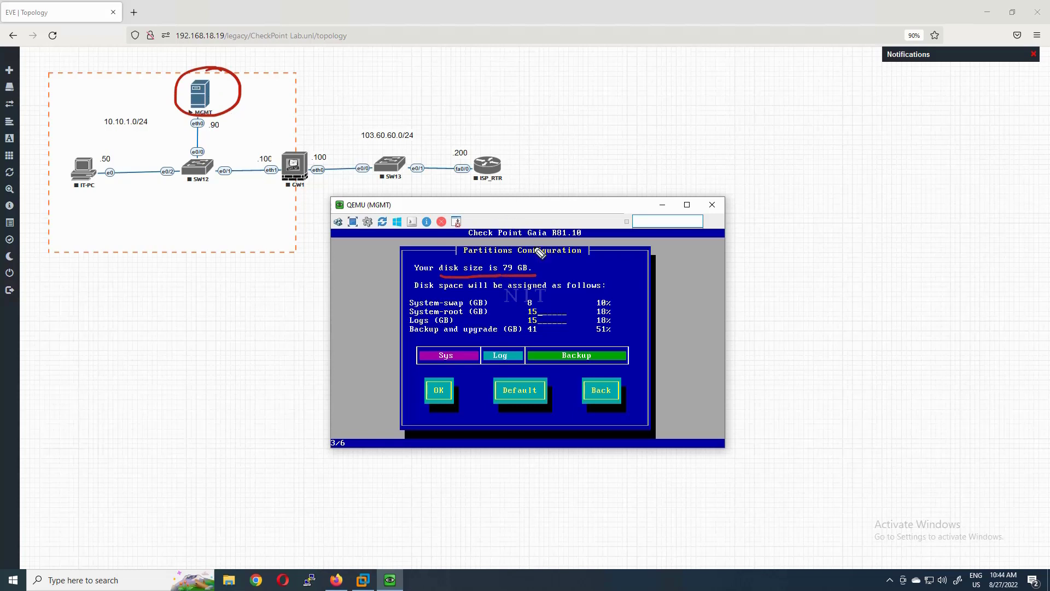
drag(506, 277, 520, 278)
mouse_move(416, 292)
mouse_down()
mouse_move(389, 298)
mouse_move(387, 339)
mouse_move(410, 343)
mouse_up()
drag(608, 286, 621, 339)
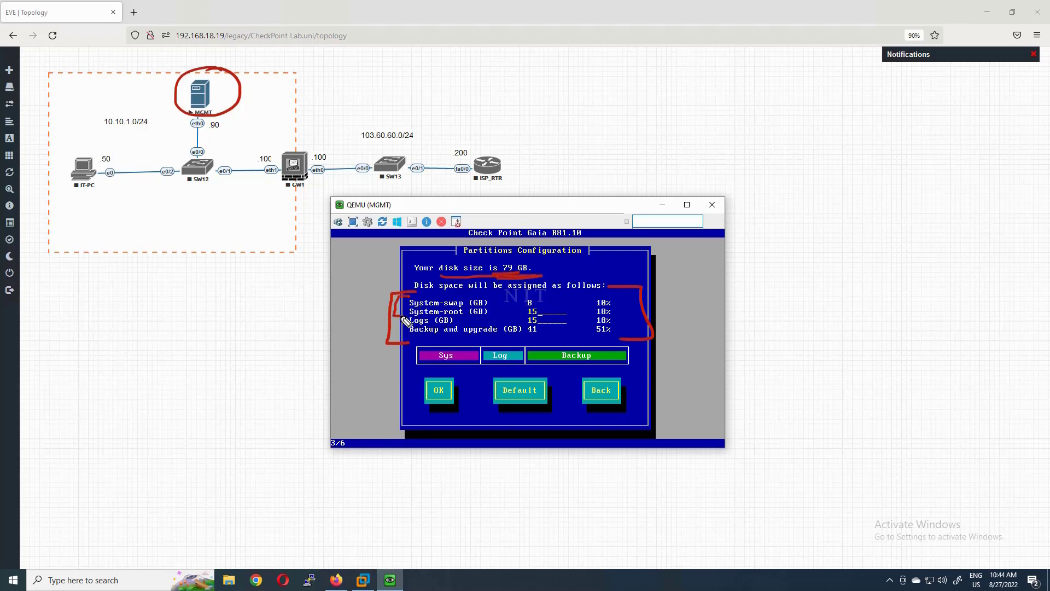
drag(280, 102, 240, 89)
drag(410, 323, 394, 331)
mouse_move(456, 320)
mouse_down()
mouse_move(474, 315)
mouse_move(455, 339)
mouse_move(495, 335)
mouse_up()
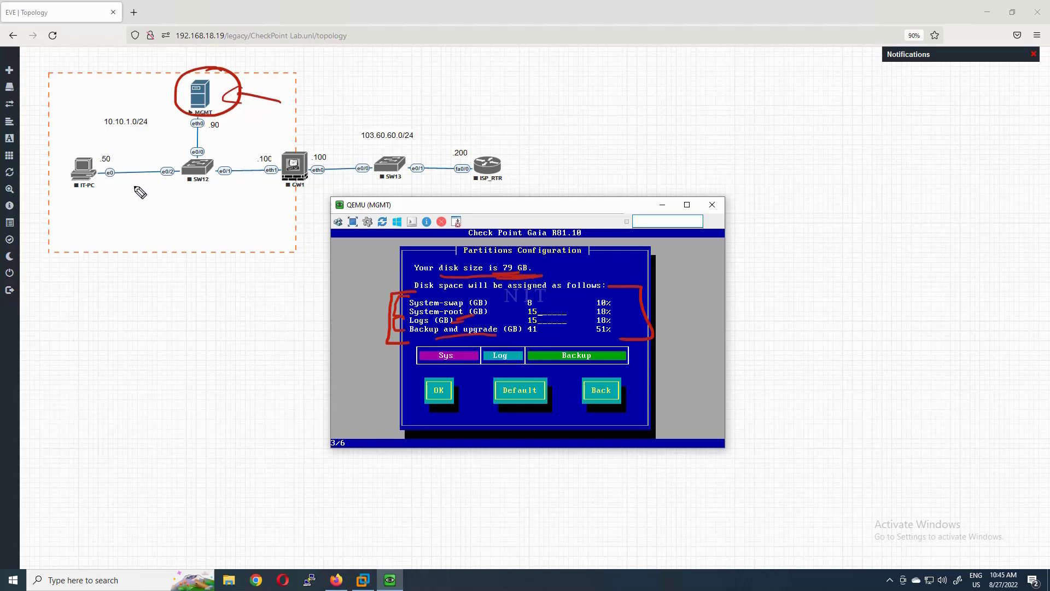
mouse_move(109, 127)
mouse_down()
mouse_move(123, 219)
mouse_move(213, 174)
mouse_move(432, 176)
mouse_move(448, 166)
mouse_move(436, 181)
mouse_up()
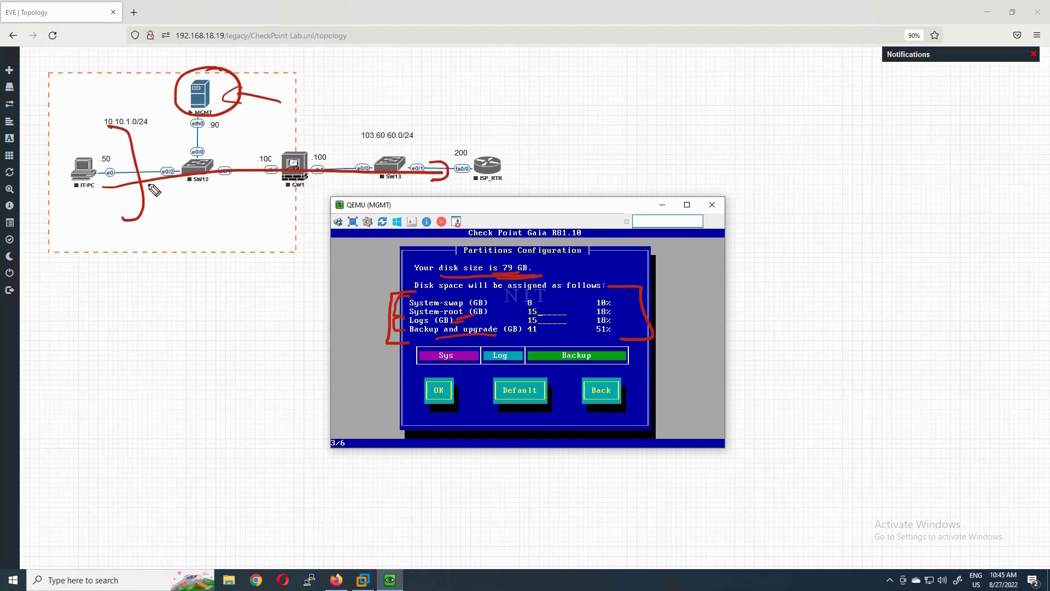
drag(69, 165, 106, 164)
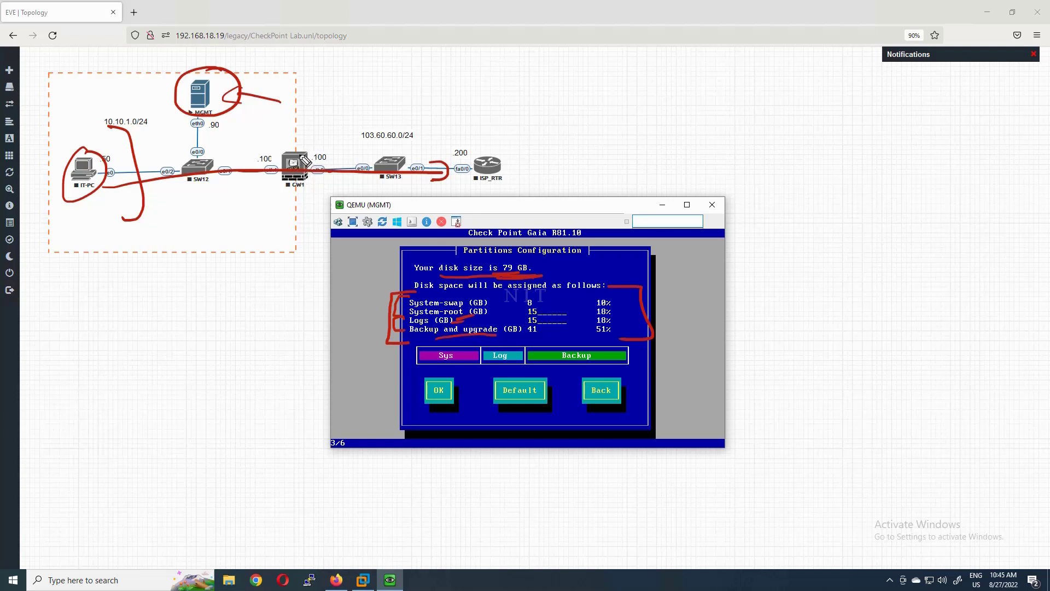
drag(82, 207, 102, 201)
drag(467, 176, 499, 175)
mouse_move(295, 171)
mouse_down()
mouse_move(302, 159)
mouse_move(235, 118)
mouse_move(218, 131)
mouse_up()
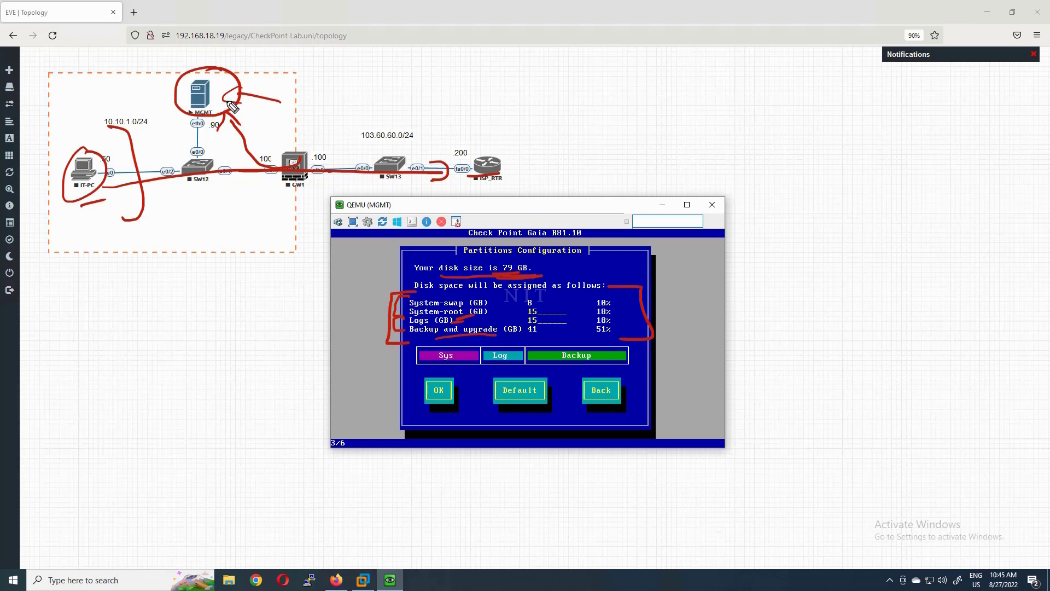
click(258, 173)
mouse_move(289, 83)
mouse_down()
mouse_move(269, 83)
mouse_move(281, 91)
mouse_up()
drag(616, 321, 593, 324)
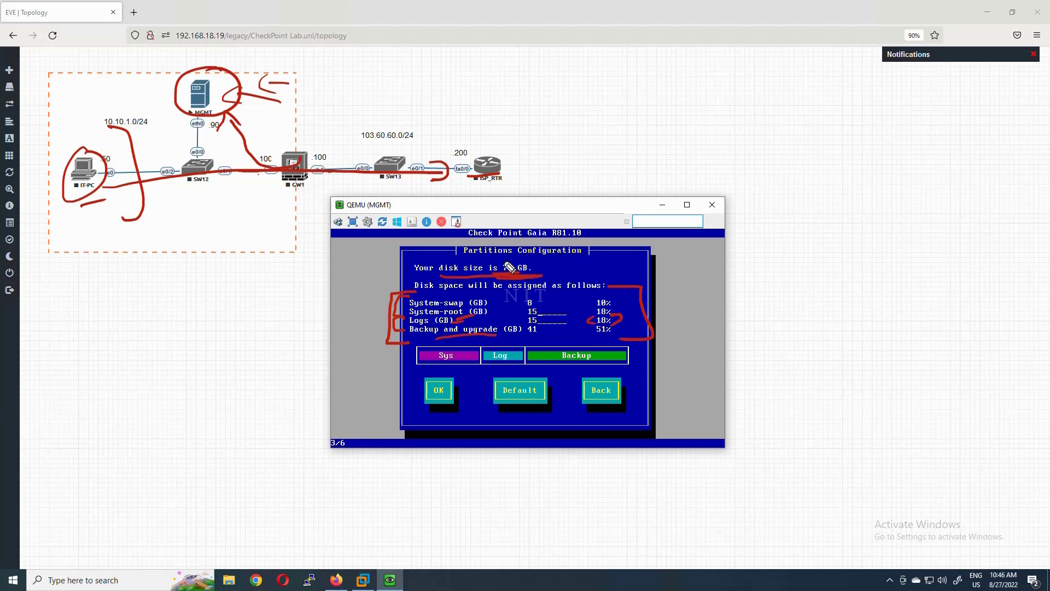
mouse_move(509, 256)
mouse_down()
mouse_move(547, 249)
mouse_move(593, 260)
mouse_up()
drag(563, 319, 551, 320)
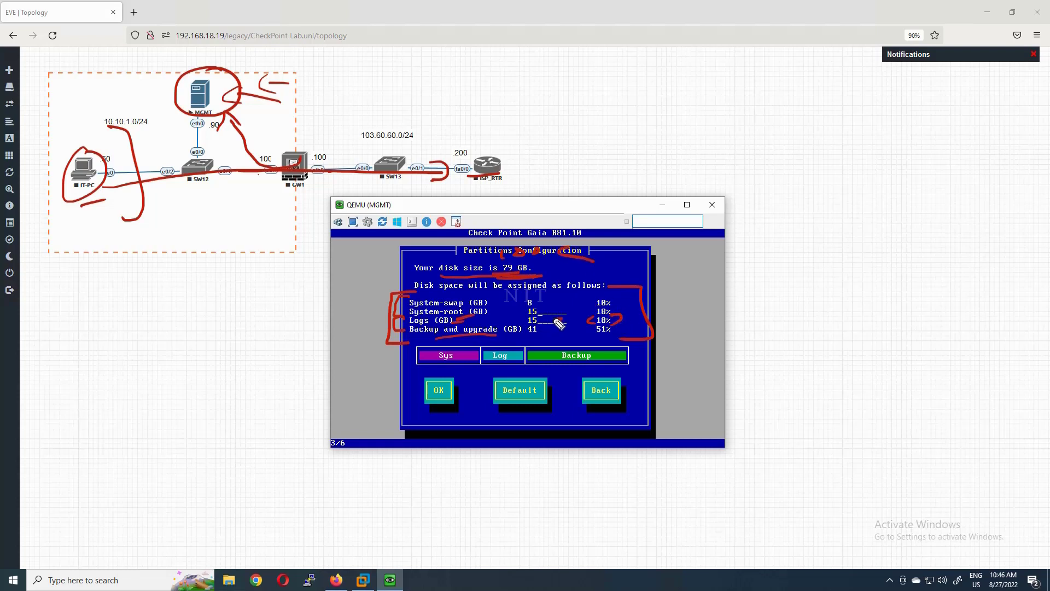
mouse_move(516, 241)
mouse_down()
mouse_move(493, 255)
mouse_move(546, 247)
mouse_up()
mouse_move(534, 271)
mouse_down()
mouse_move(521, 259)
mouse_move(517, 285)
mouse_move(531, 257)
mouse_up()
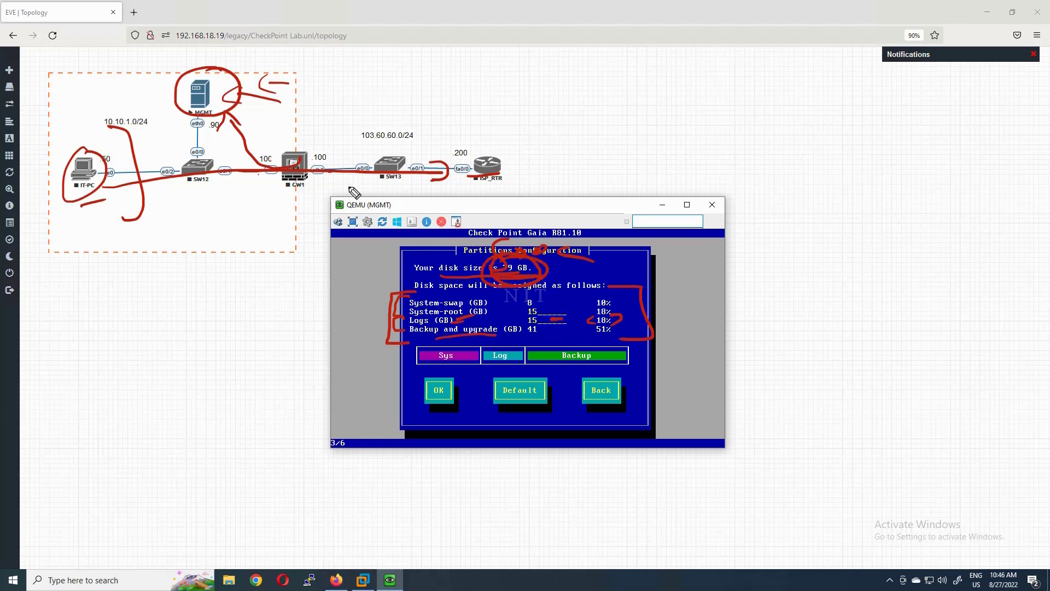
mouse_move(259, 50)
mouse_down()
mouse_move(237, 69)
mouse_move(256, 66)
mouse_up()
key(e)
drag(409, 339, 503, 335)
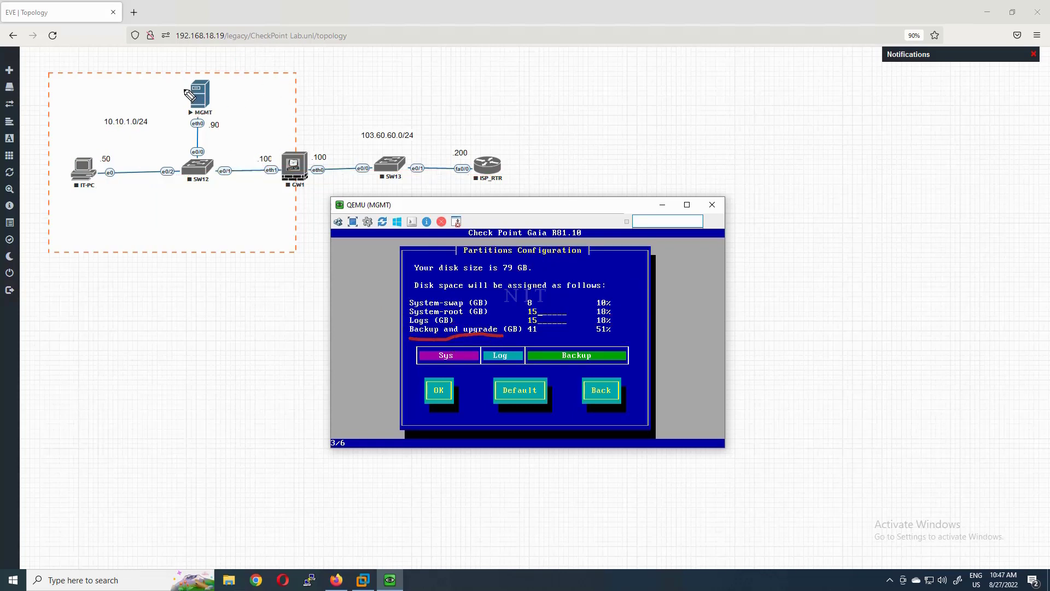
mouse_move(222, 70)
mouse_down()
mouse_move(199, 64)
mouse_move(248, 78)
mouse_up()
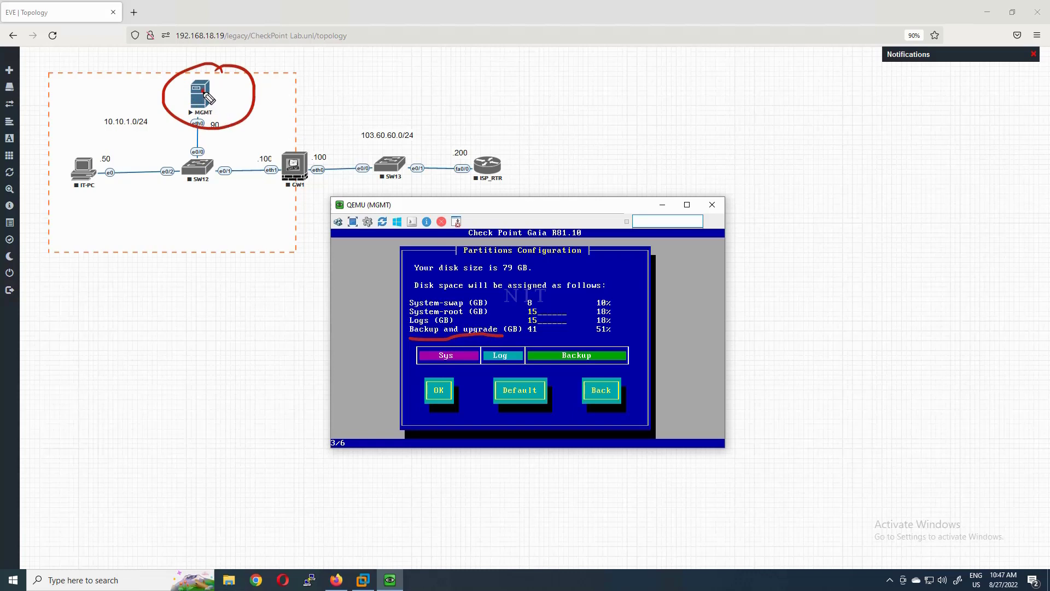
mouse_move(206, 94)
mouse_down()
mouse_move(241, 89)
mouse_move(232, 102)
mouse_move(218, 95)
mouse_move(238, 100)
mouse_up()
drag(526, 252, 528, 255)
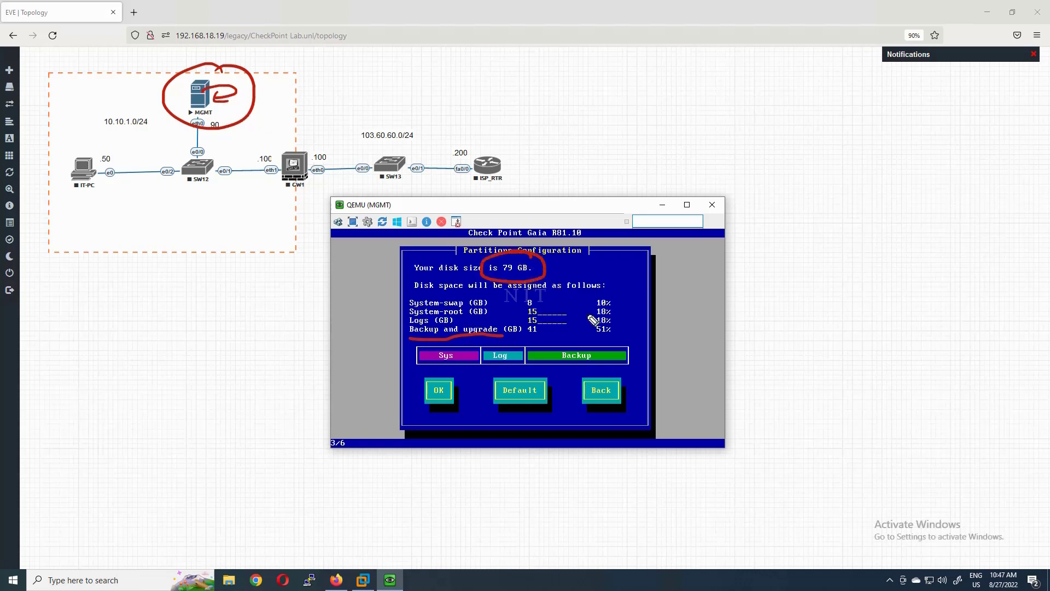
drag(583, 338, 626, 336)
drag(473, 338, 508, 337)
mouse_move(251, 93)
mouse_down()
mouse_move(217, 82)
mouse_move(218, 72)
mouse_move(257, 82)
mouse_move(210, 107)
mouse_up()
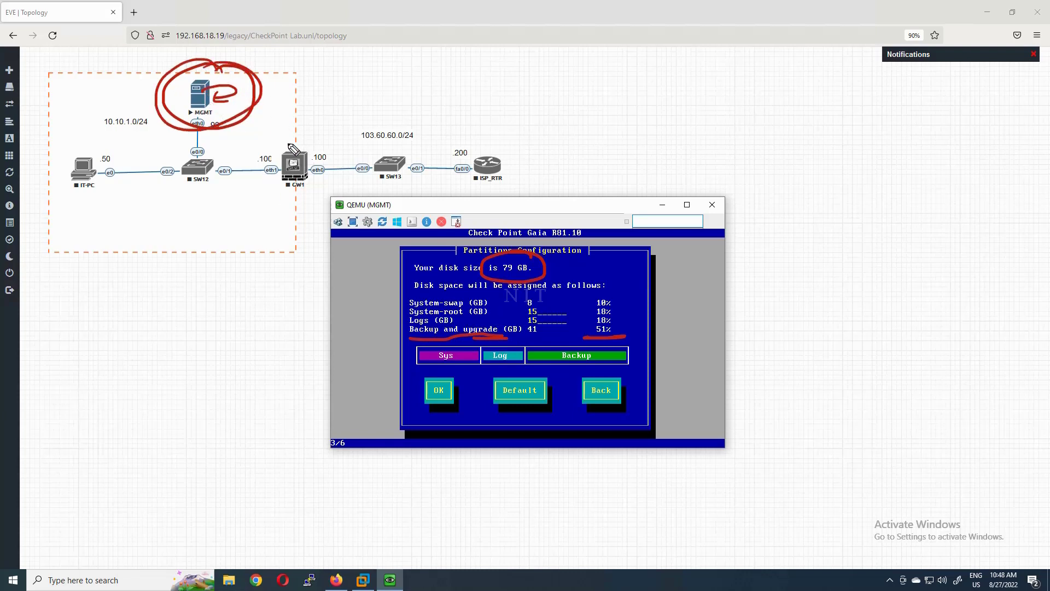
mouse_move(376, 161)
mouse_down()
mouse_move(198, 134)
mouse_move(203, 114)
mouse_move(222, 118)
mouse_move(226, 92)
mouse_move(246, 86)
mouse_move(221, 77)
mouse_move(220, 103)
mouse_up()
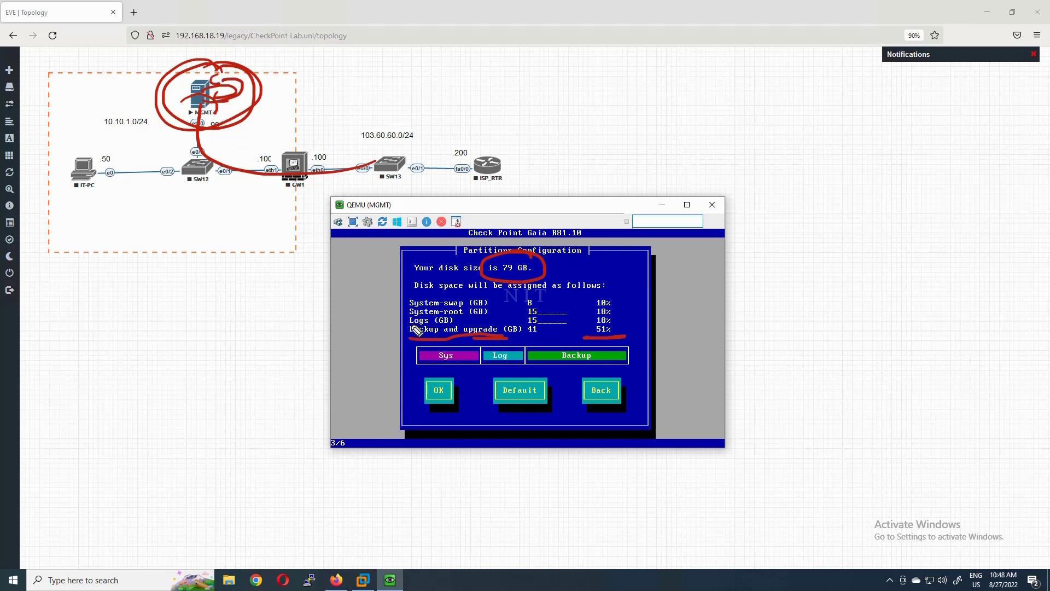
mouse_move(409, 327)
mouse_down()
mouse_move(399, 331)
mouse_move(419, 337)
mouse_up()
drag(500, 320, 510, 335)
drag(522, 338, 542, 335)
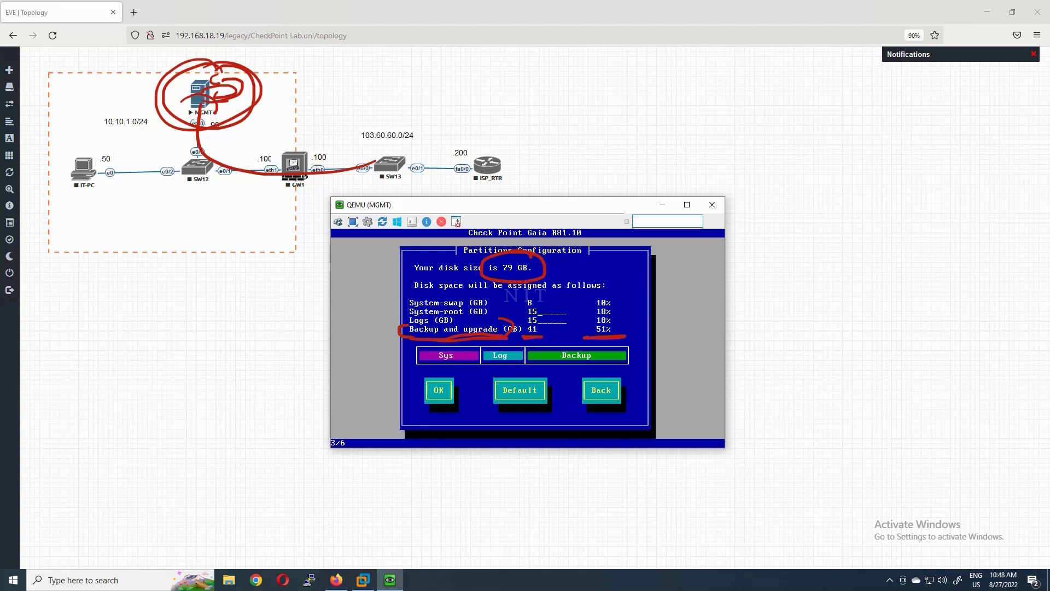
key(e)
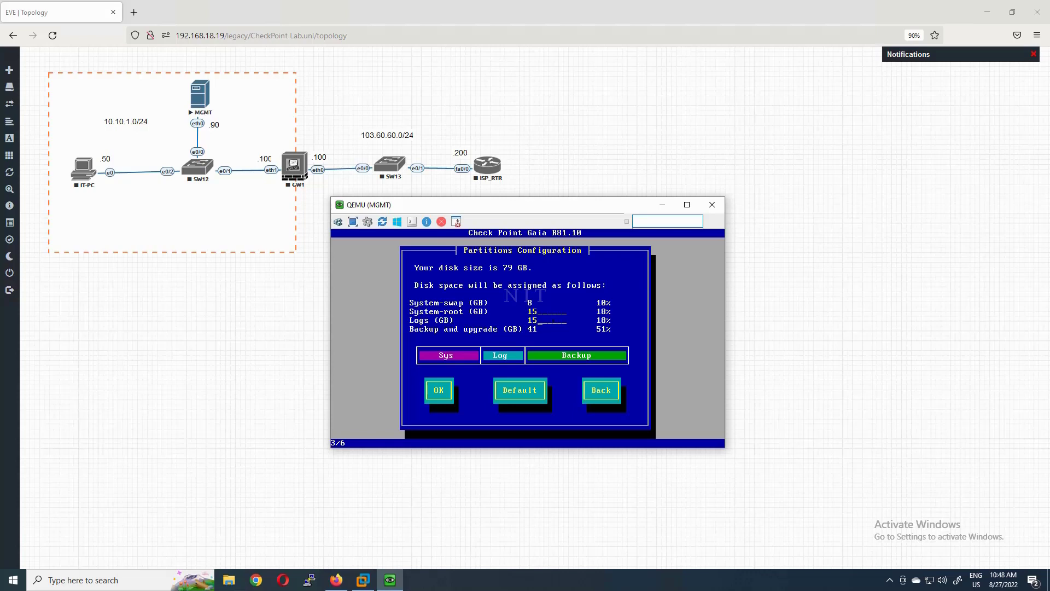
- Change the Logs partition to 20 GB, leaving 36 GB for Backup, and accept the layout
key(BackSpace)
key(BackSpace)
text(20)
key(Tab)
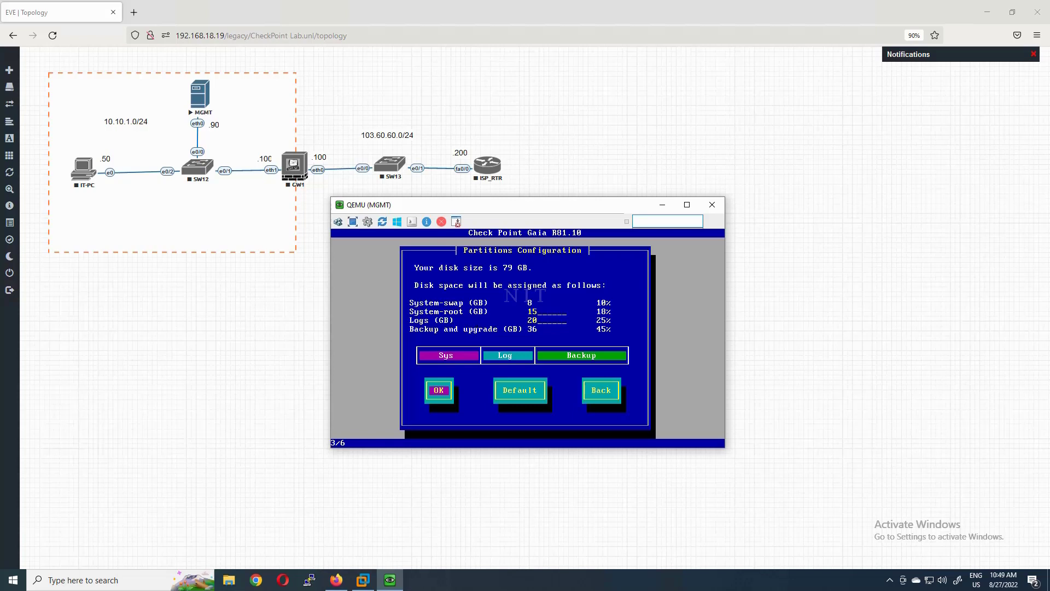
key(Tab)
key(Tab)
key(Tab)
key(Tab)
key(Return)
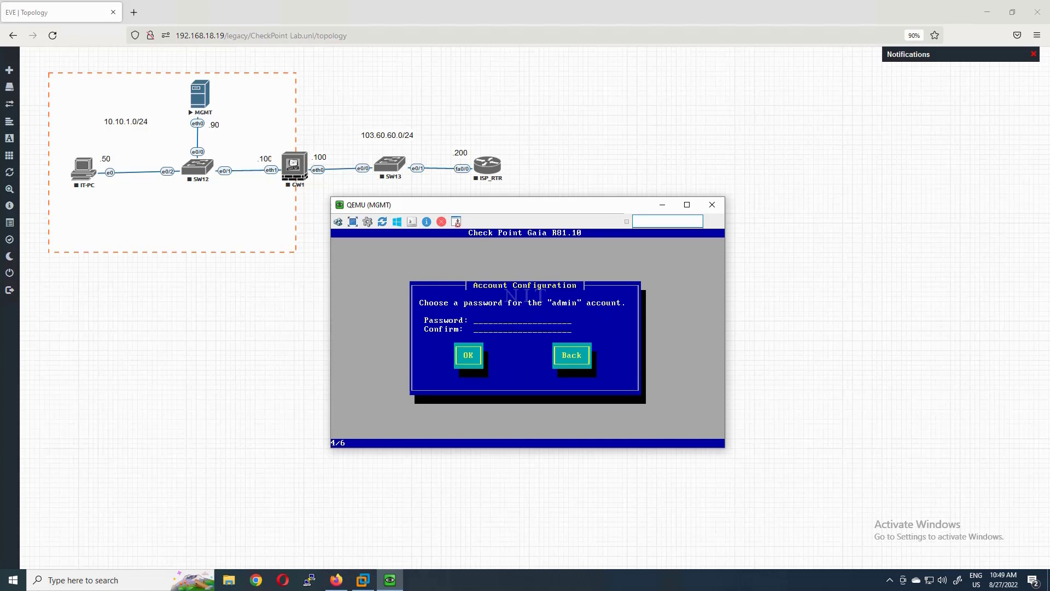
- Circle the admin account name and the MGMT server in red, then erase the annotations
mouse_move(585, 298)
mouse_down()
mouse_move(574, 290)
mouse_move(588, 286)
mouse_up()
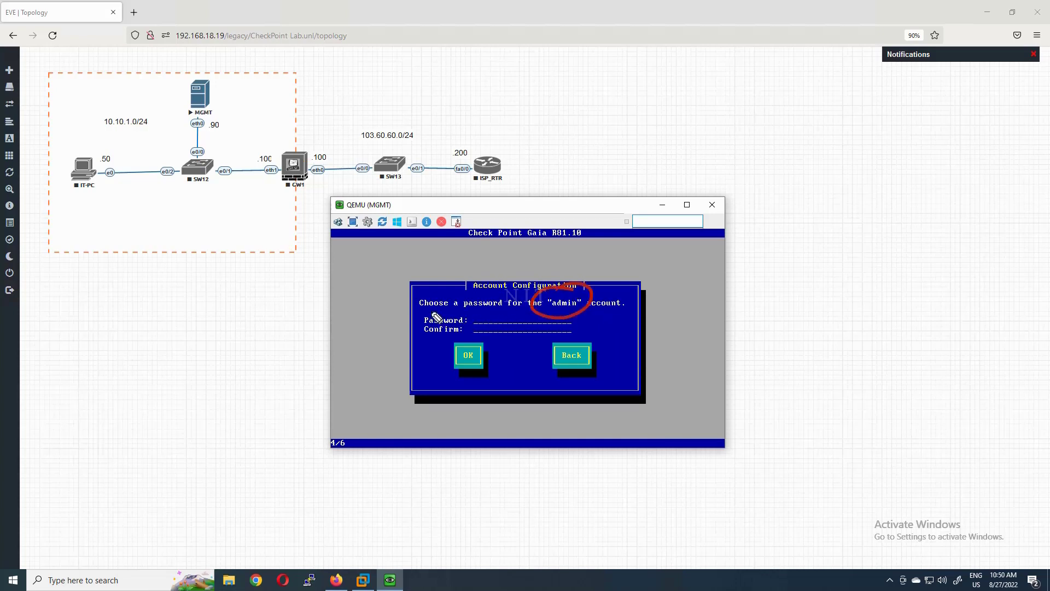
drag(425, 307, 460, 316)
mouse_move(209, 67)
mouse_down()
mouse_move(238, 114)
mouse_move(210, 72)
mouse_up()
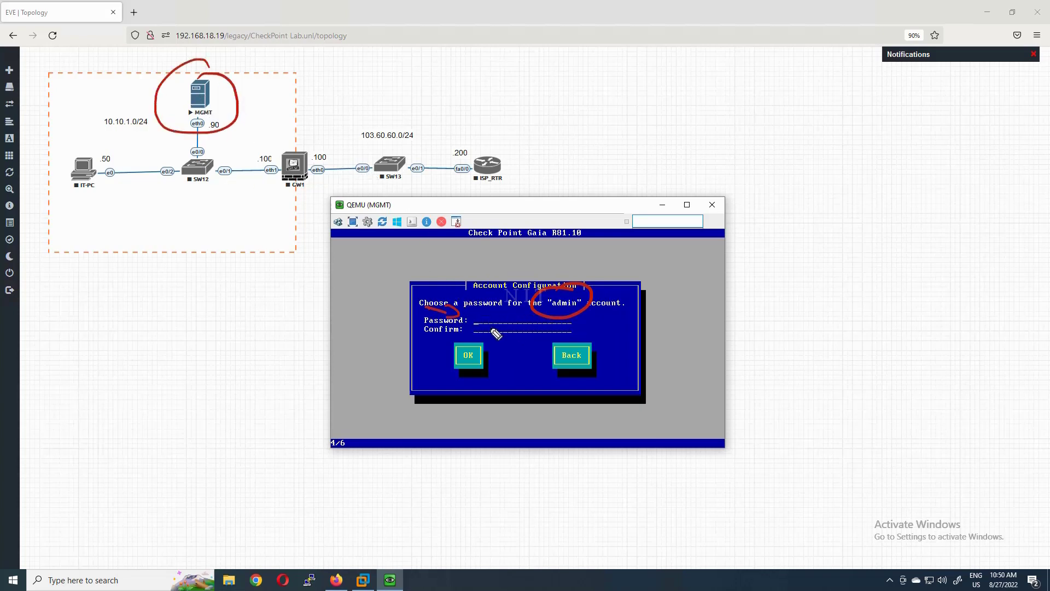
drag(296, 83, 273, 94)
key(Escape)
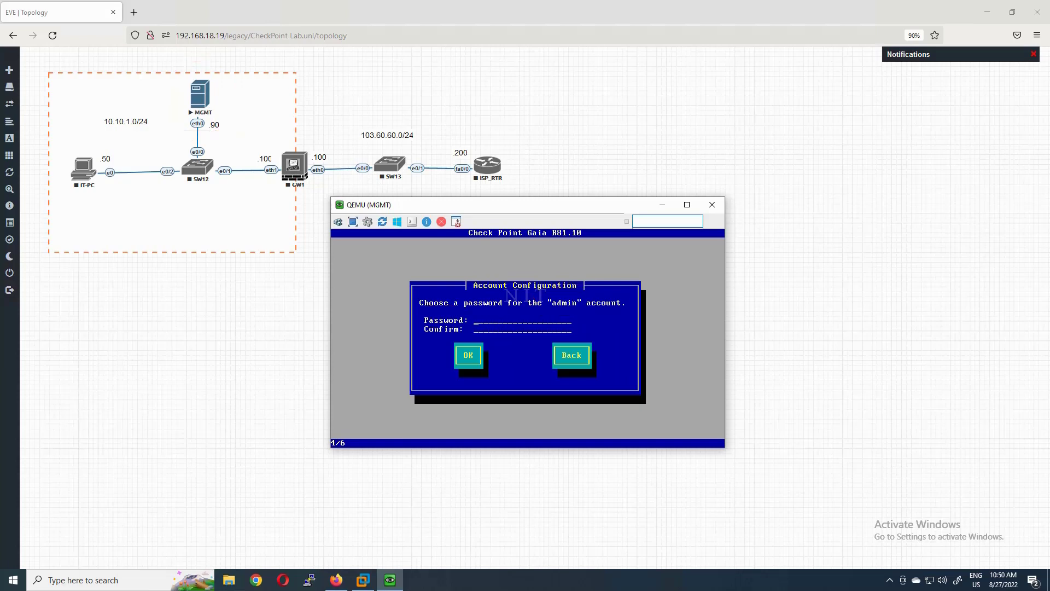
- Enter the admin account password and confirm the account setup
text(*********)
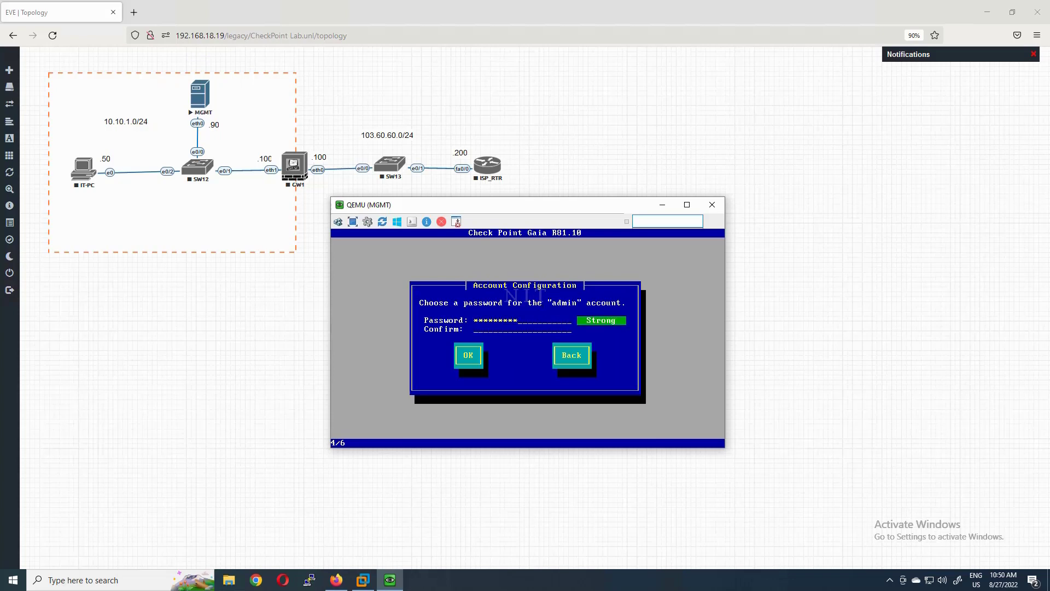
text(*********)
key(Tab)
key(Return)
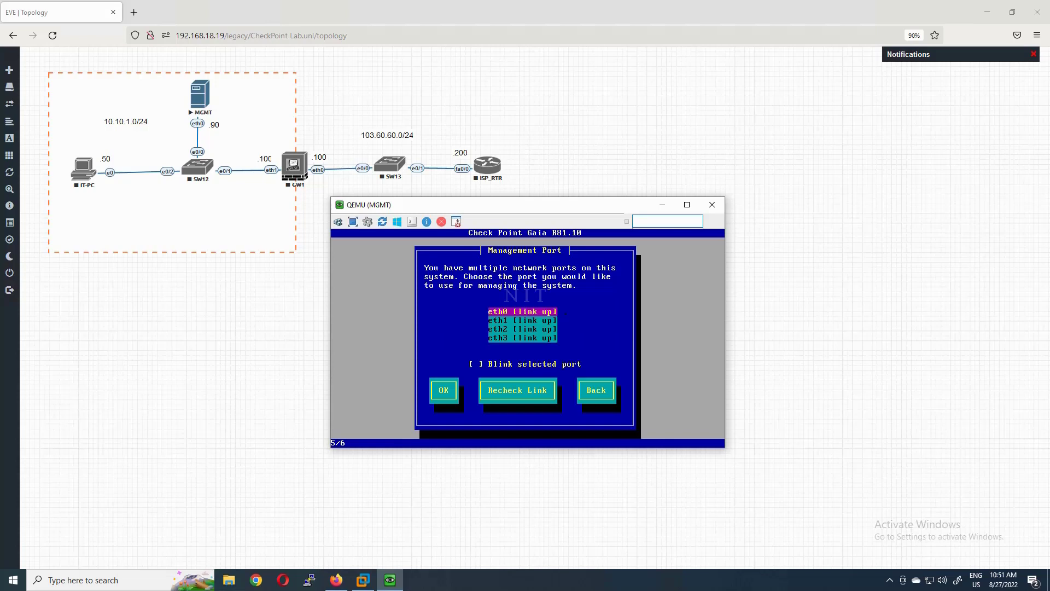
- Choose eth0 as the Gaia management port
key(Down)
key(Down)
key(Up)
key(Down)
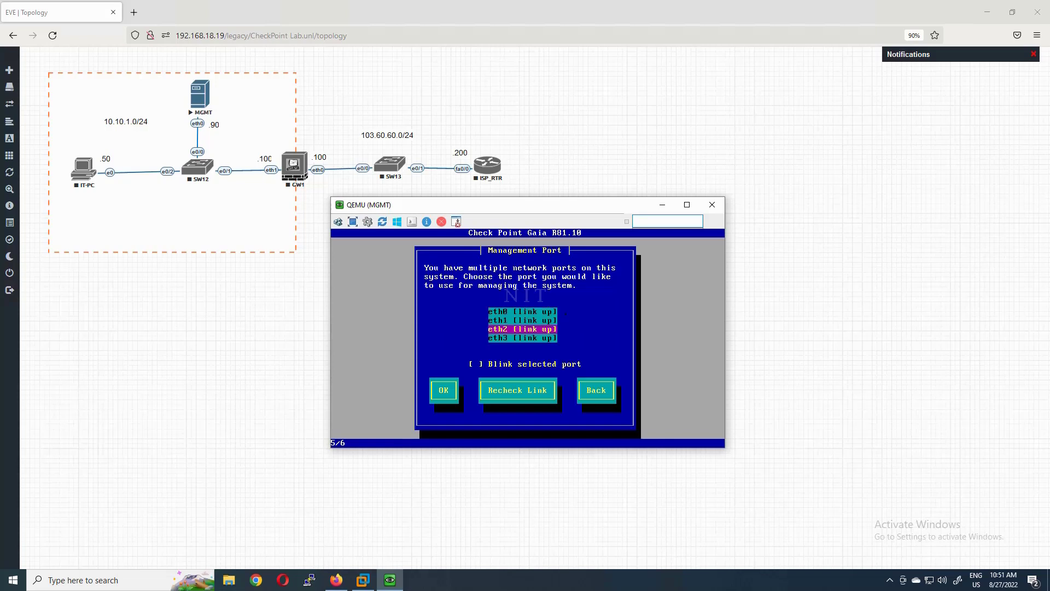
key(Up)
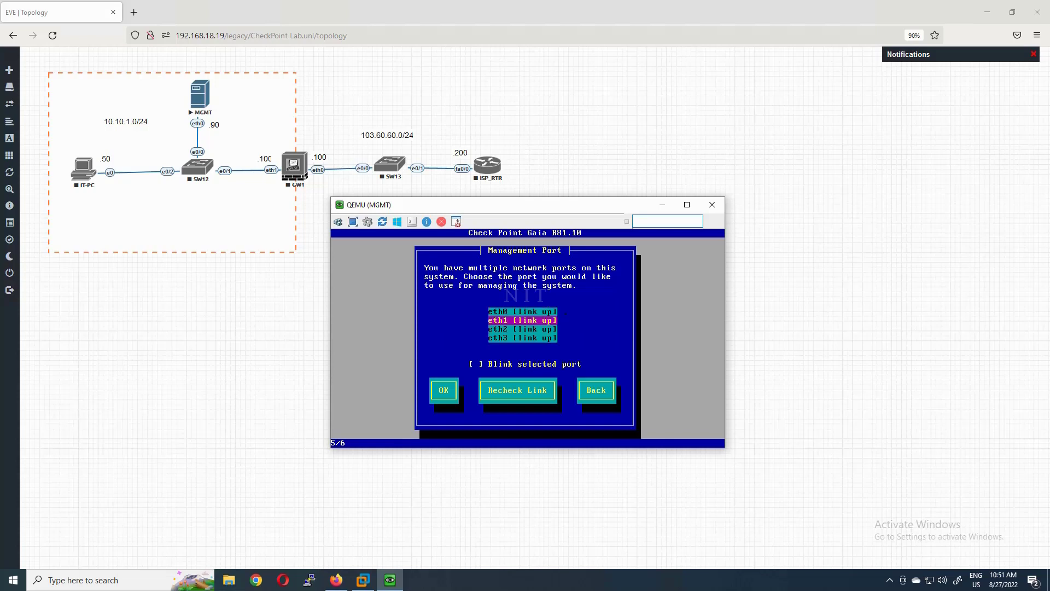
key(Up)
key(Return)
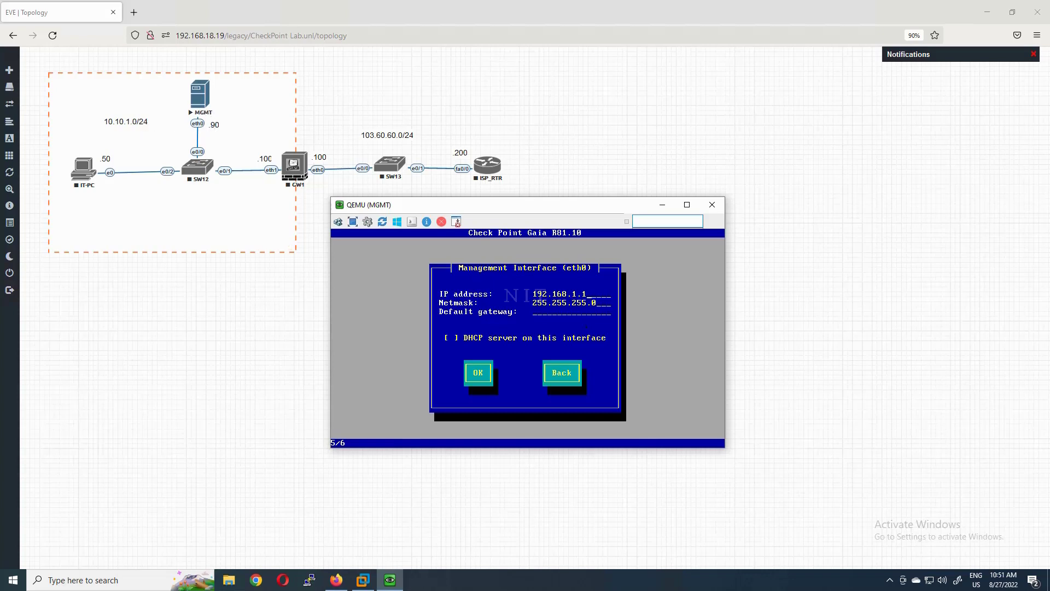
- Set eth0 to 10.10.1.90, netmask 255.255.255.0, with the default gateway left empty
key(BackSpace)
key(BackSpace)
key(BackSpace)
key(BackSpace)
key(BackSpace)
key(BackSpace)
key(BackSpace)
key(BackSpace)
key(BackSpace)
key(BackSpace)
text(10.10.1.90)
key(Tab)
key(Tab)
text(10.10.1.254)
key(BackSpace)
key(BackSpace)
key(BackSpace)
key(BackSpace)
key(BackSpace)
key(BackSpace)
key(BackSpace)
key(BackSpace)
key(BackSpace)
key(BackSpace)
key(BackSpace)
key(Tab)
key(Return)
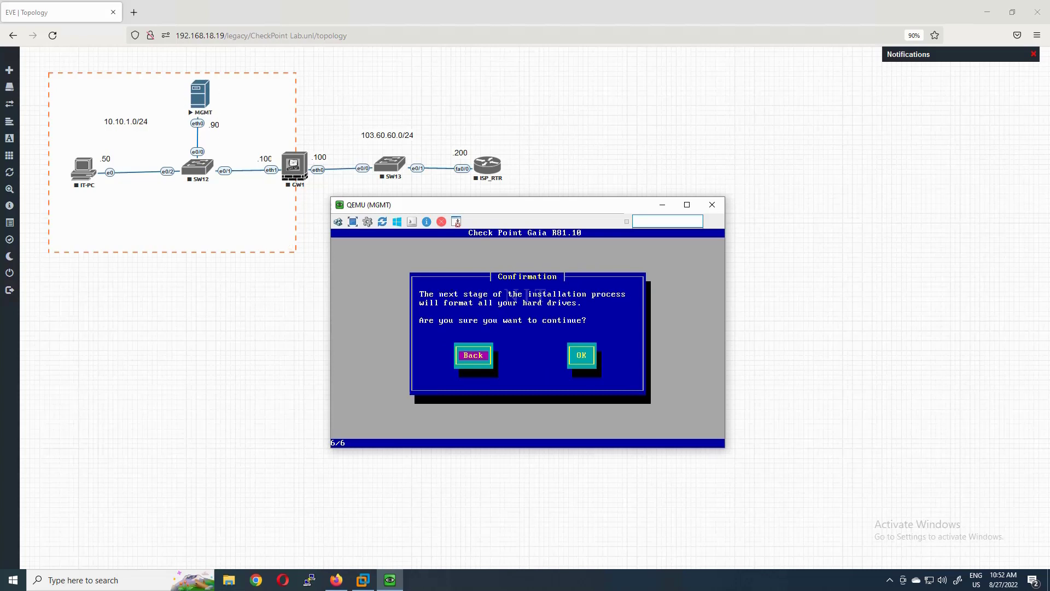
- Approve formatting the drives and start the Gaia R81.10 installation
key(Tab)
key(Return)
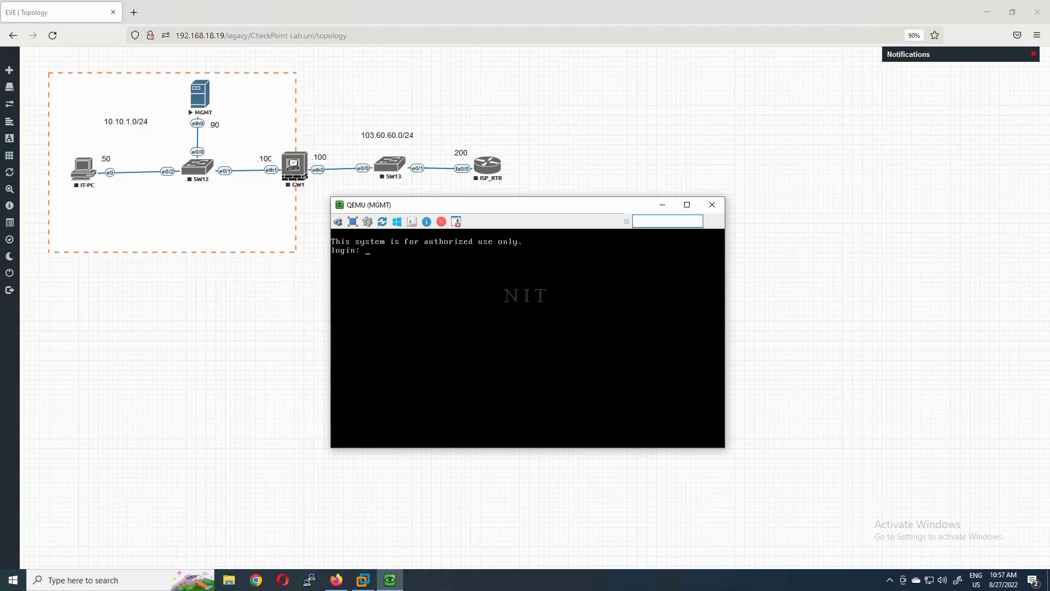
- Log in as admin and run 'show interface eth0' on the MGMT console
text(admin)
key(Return)
key(Return)
key(Return)
key(Return)
key(Return)
key(Return)
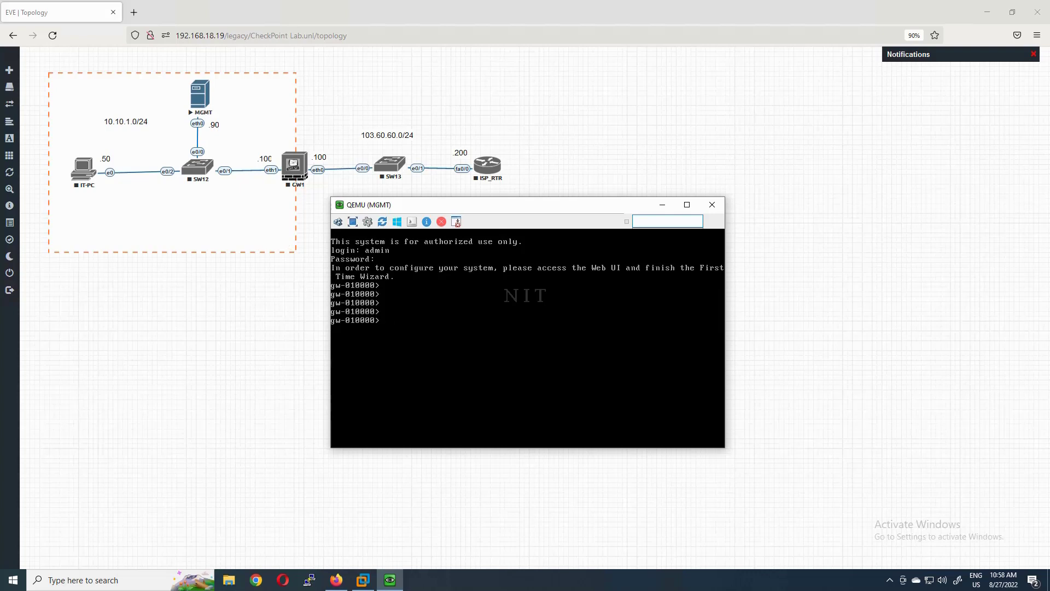
text(sho)
key(Tab)
text(int)
key(Tab)
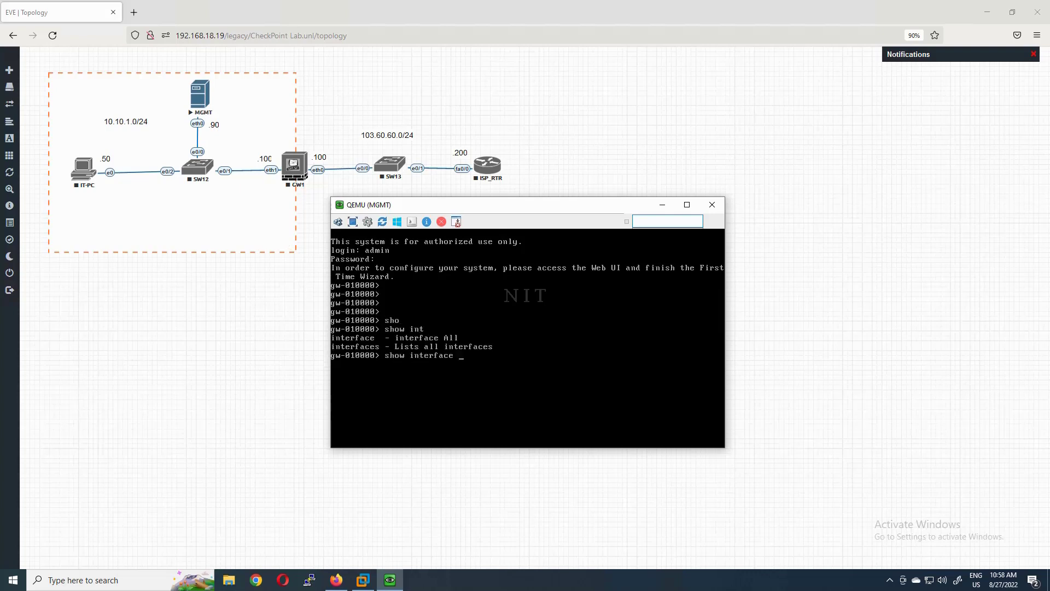
text(eth)
key(Tab)
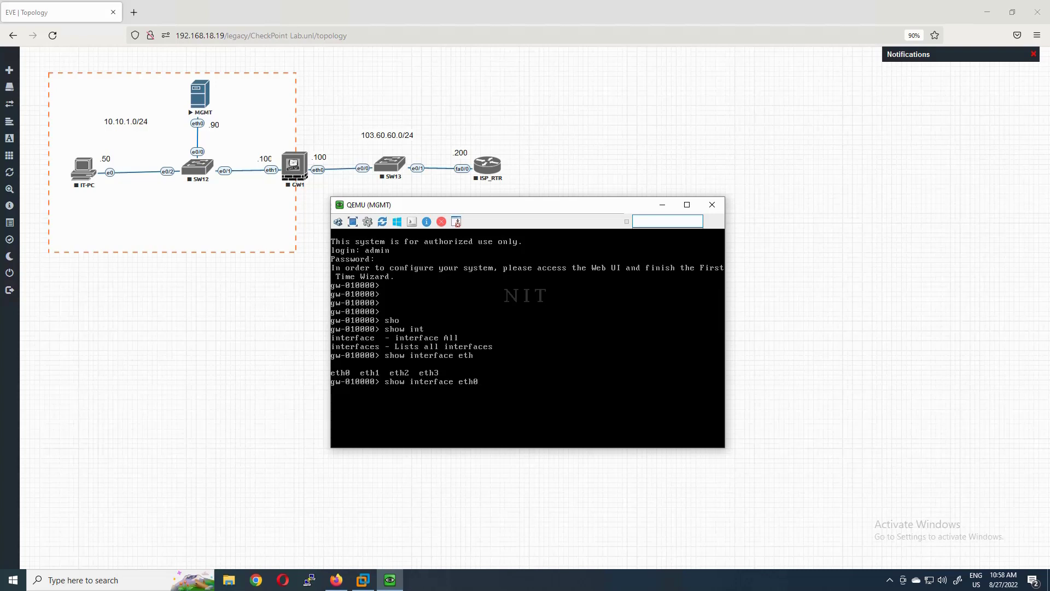
text(0)
key(Return)
- Mark eth0's state and 10.10.1.90/24 address, plus the IT-PC .50 node, in red
drag(469, 371, 463, 391)
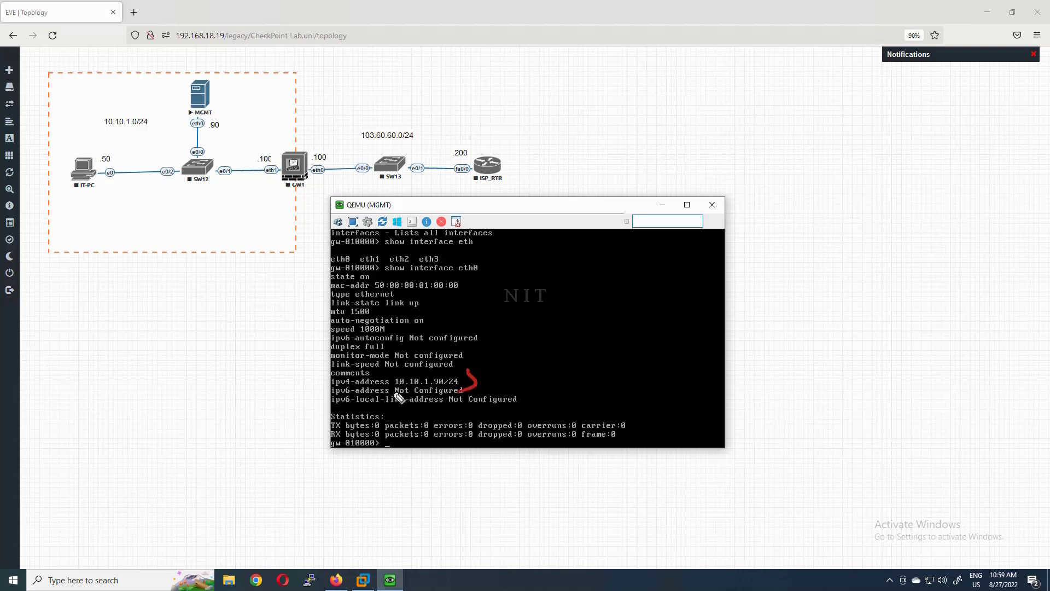
mouse_move(391, 371)
mouse_down()
mouse_move(389, 395)
mouse_move(417, 390)
mouse_up()
mouse_move(482, 255)
mouse_down()
mouse_move(455, 260)
mouse_move(481, 255)
mouse_up()
drag(374, 270, 375, 280)
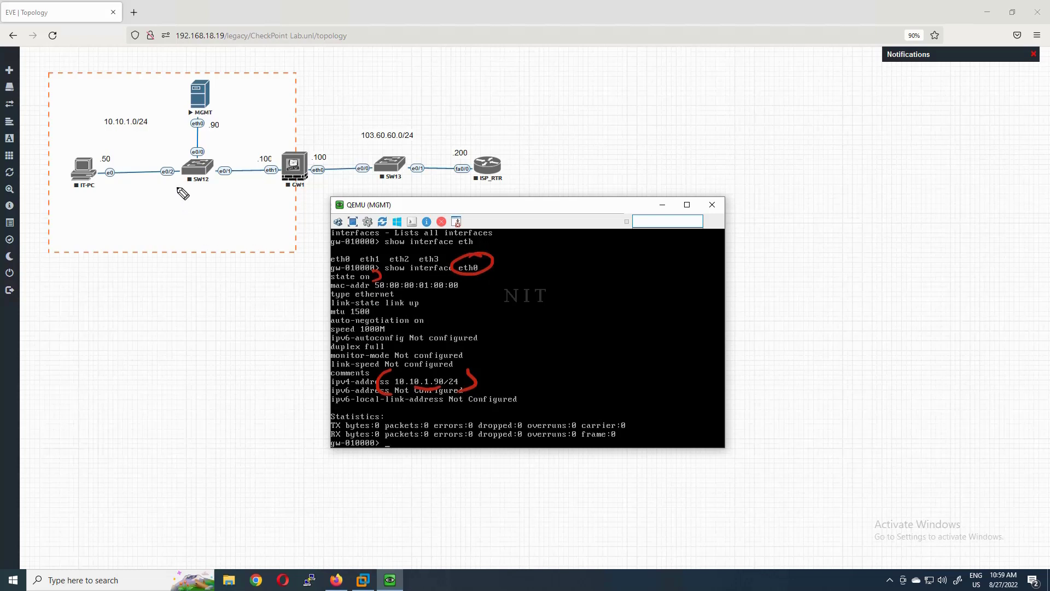
mouse_move(112, 146)
mouse_down()
mouse_move(59, 185)
mouse_move(119, 164)
mouse_move(111, 157)
mouse_up()
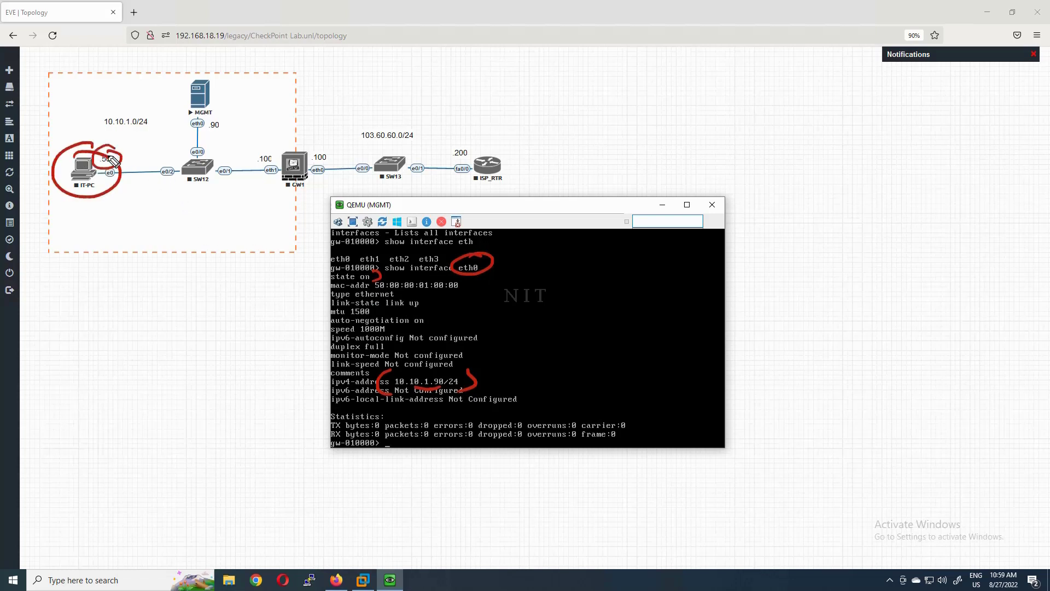
drag(207, 133, 238, 130)
mouse_move(208, 162)
mouse_down()
mouse_move(230, 184)
mouse_move(211, 163)
mouse_up()
mouse_move(101, 176)
mouse_down()
mouse_move(162, 180)
mouse_move(188, 136)
mouse_move(205, 143)
mouse_up()
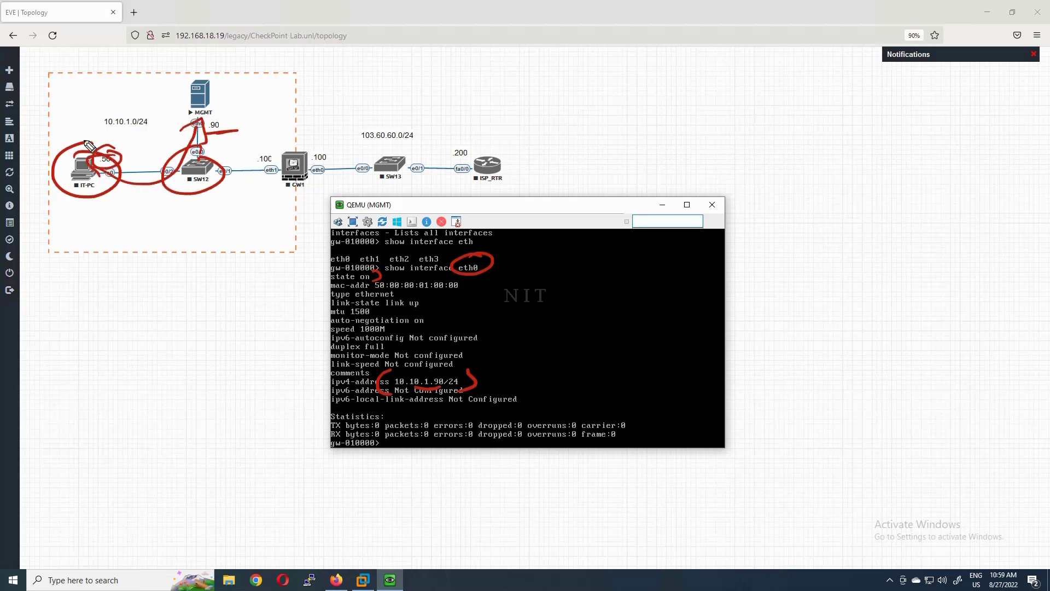
mouse_move(89, 146)
mouse_down()
mouse_move(123, 159)
mouse_move(174, 126)
mouse_up()
mouse_move(226, 92)
mouse_down()
mouse_move(164, 91)
mouse_move(216, 74)
mouse_up()
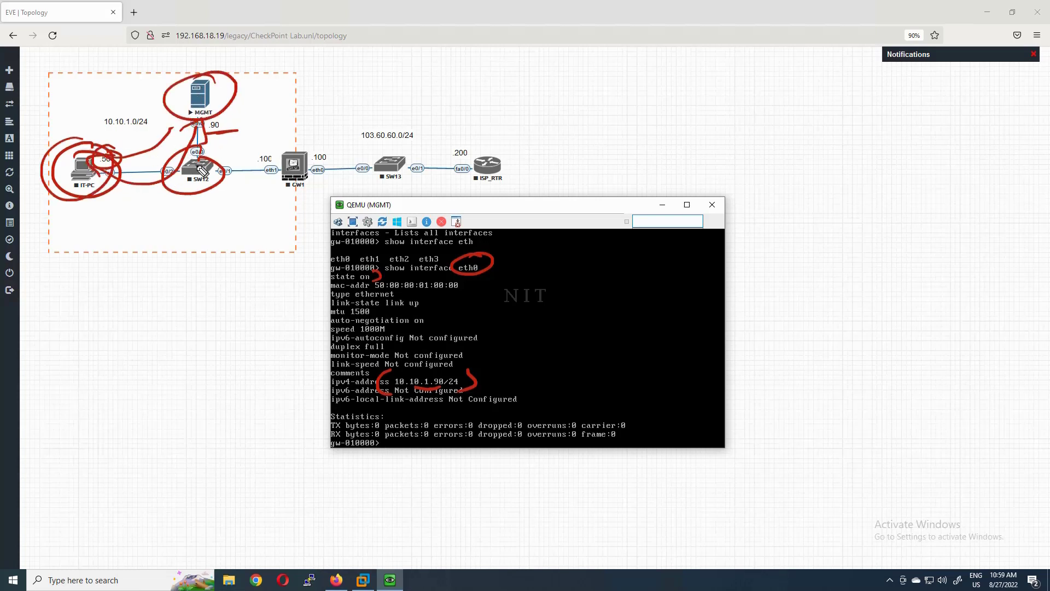
key(Escape)
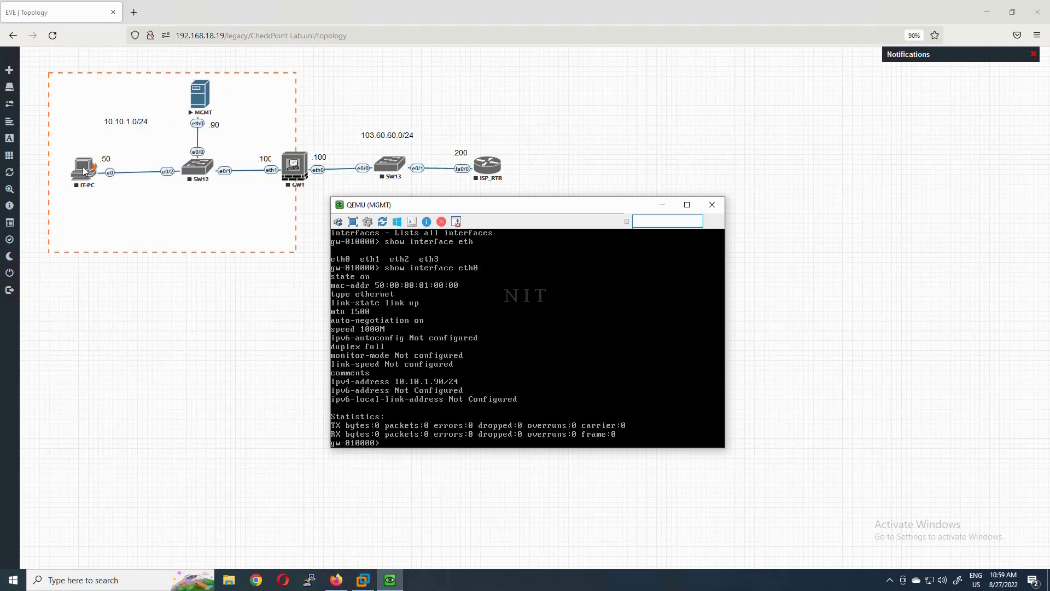
- Start the IT-PC node and rename switch SW12 to SW1
right_click(85, 171)
click(110, 188)
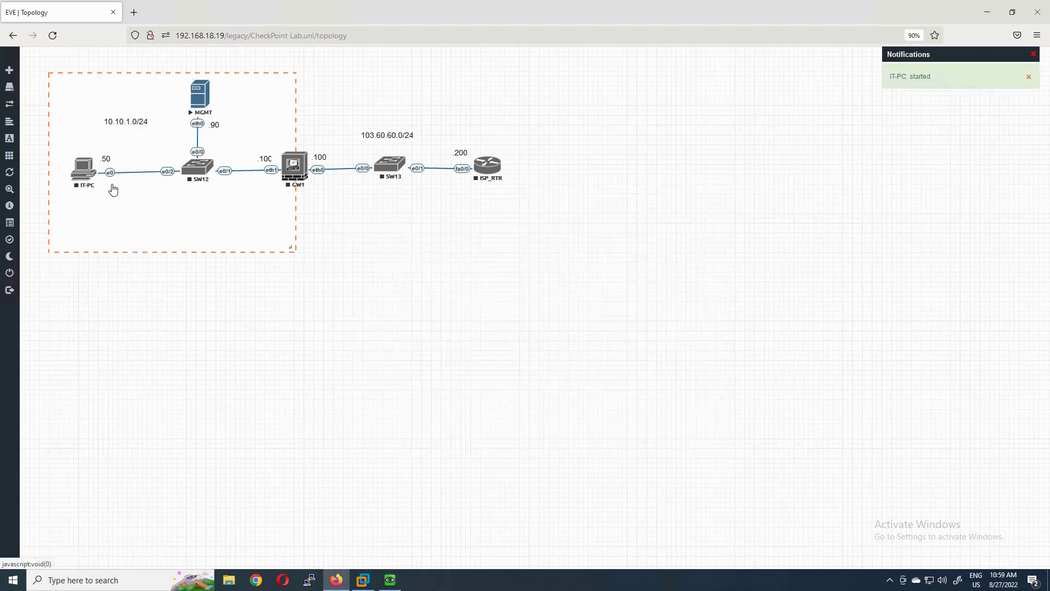
right_click(197, 172)
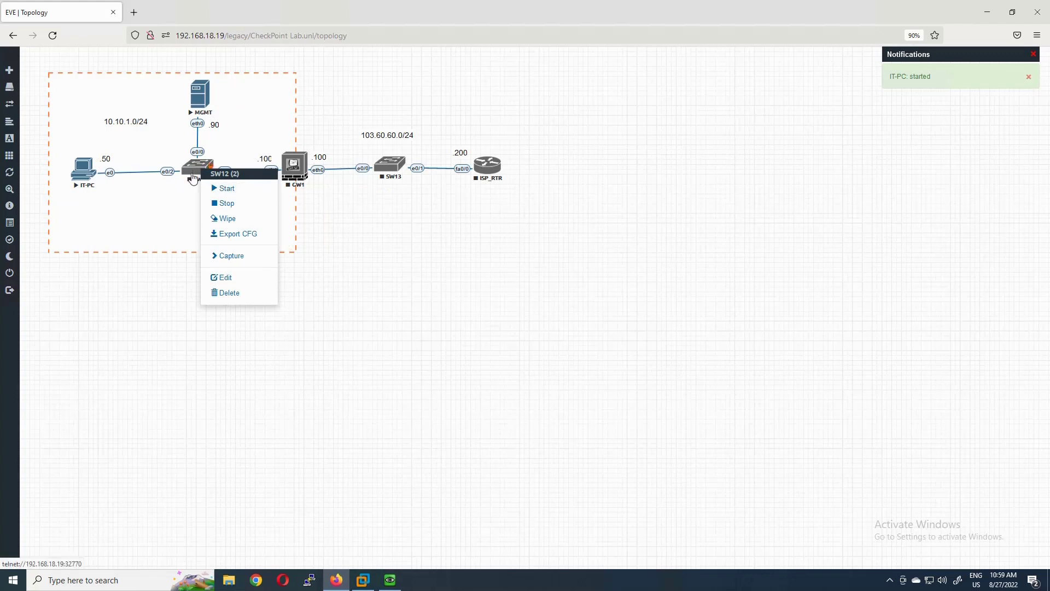
click(225, 191)
right_click(204, 170)
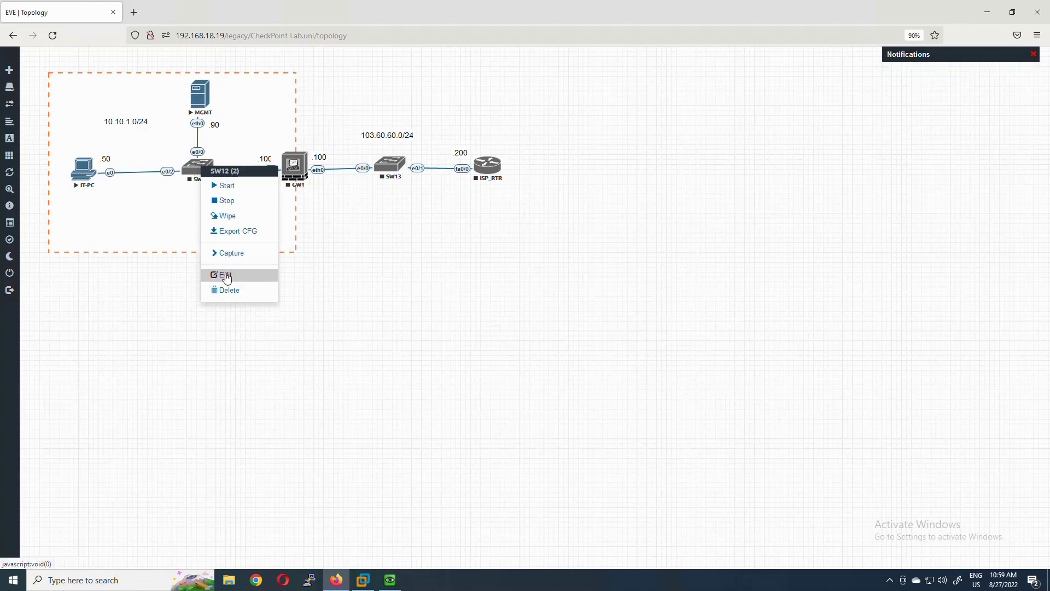
click(224, 275)
click(425, 244)
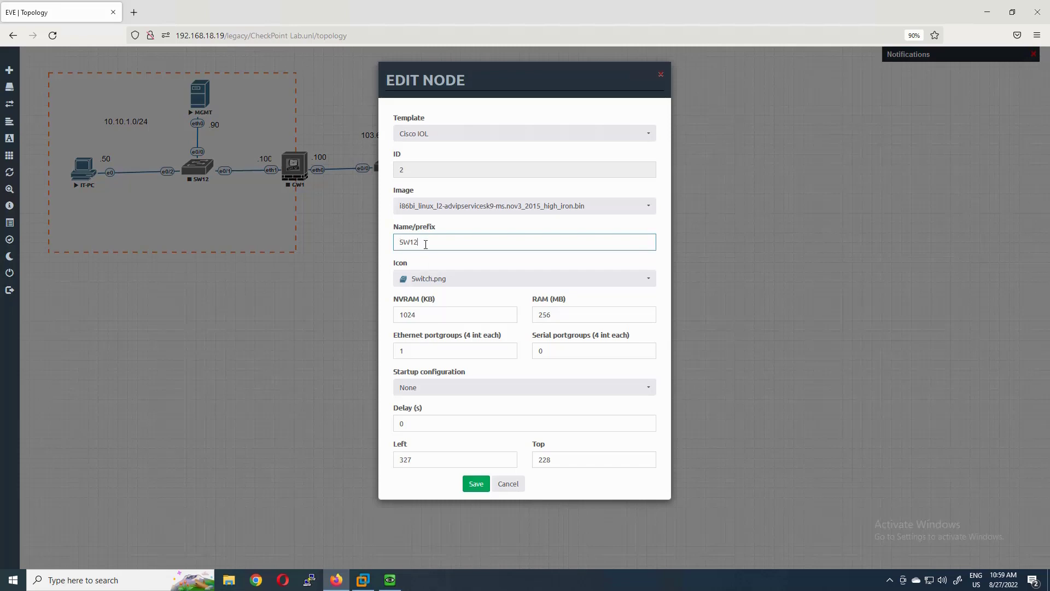
key(BackSpace)
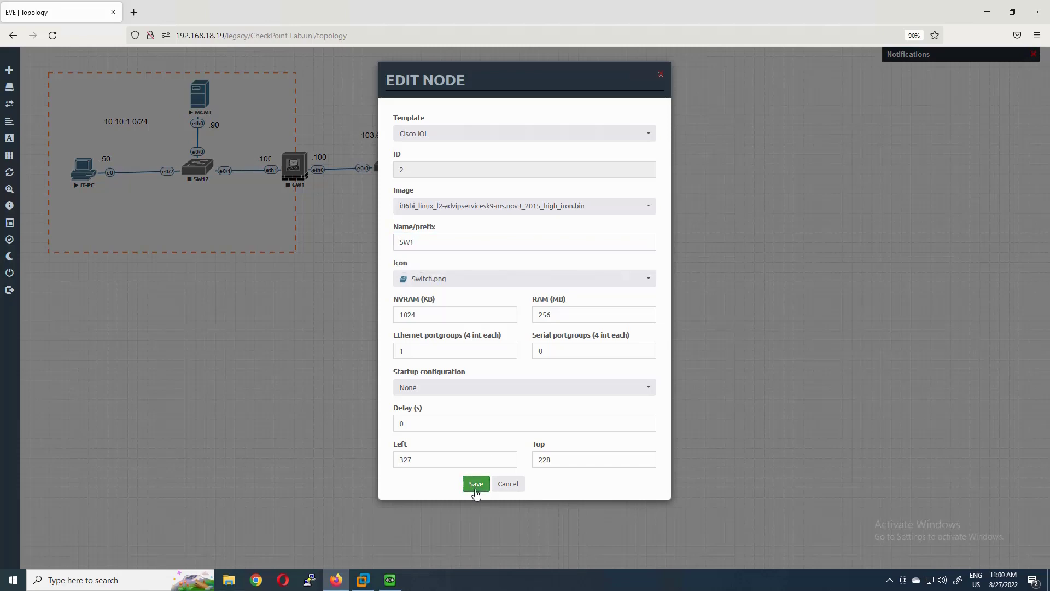
click(476, 484)
- Start switch SW1 and open IT-PC's console
right_click(204, 168)
click(229, 188)
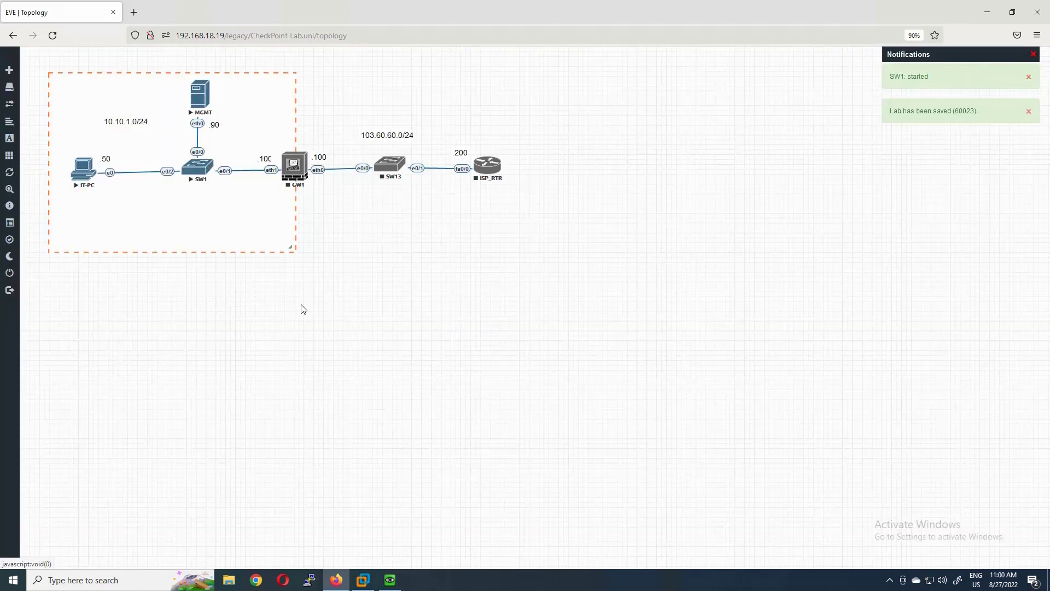
click(86, 173)
- Sign in to IT-PC's Windows with its password and open Control Panel
text(••)
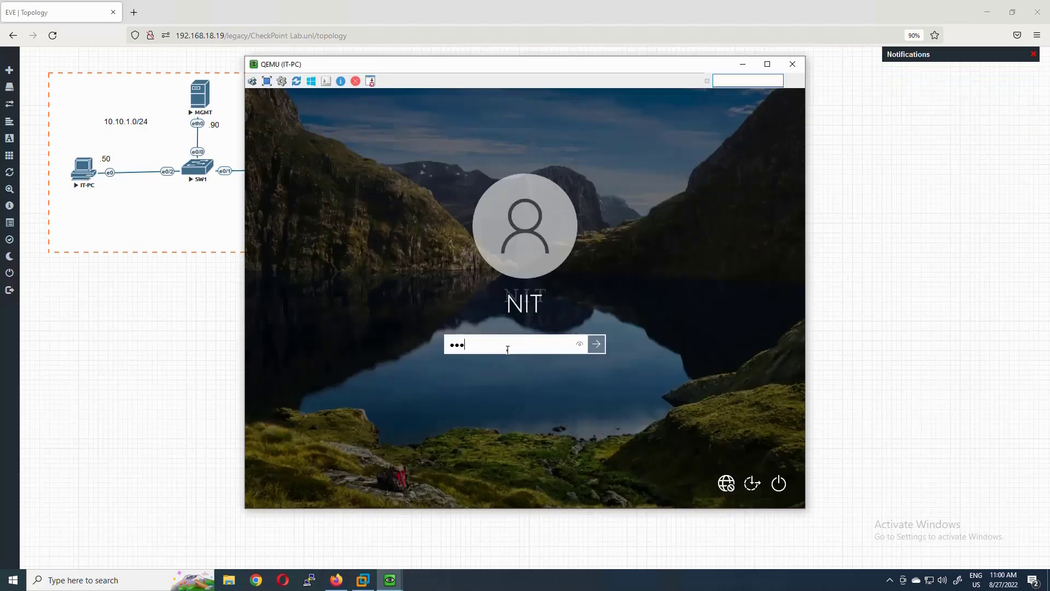
key(Return)
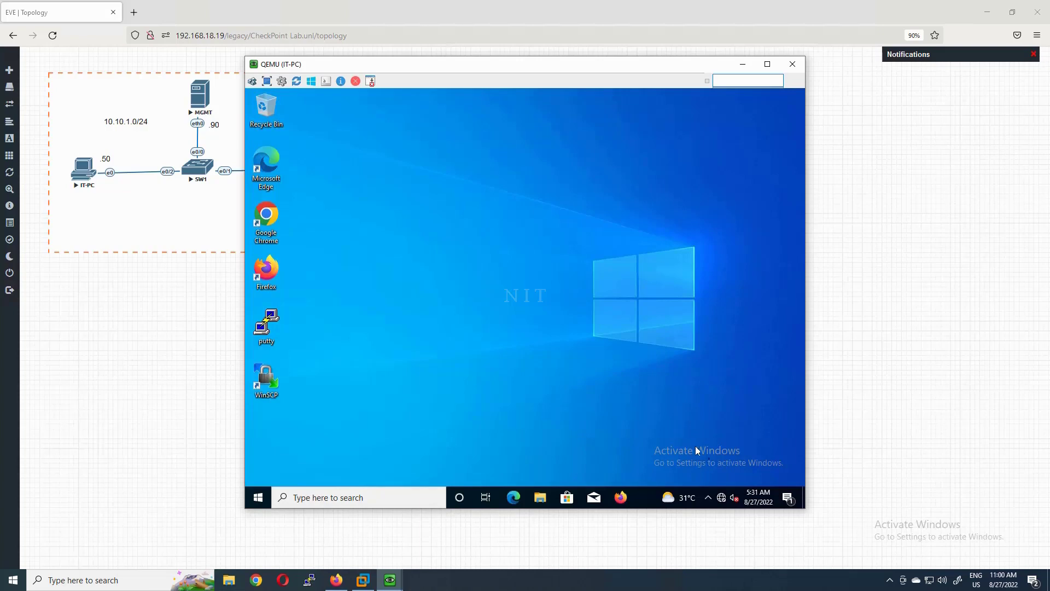
click(310, 492)
text(cont)
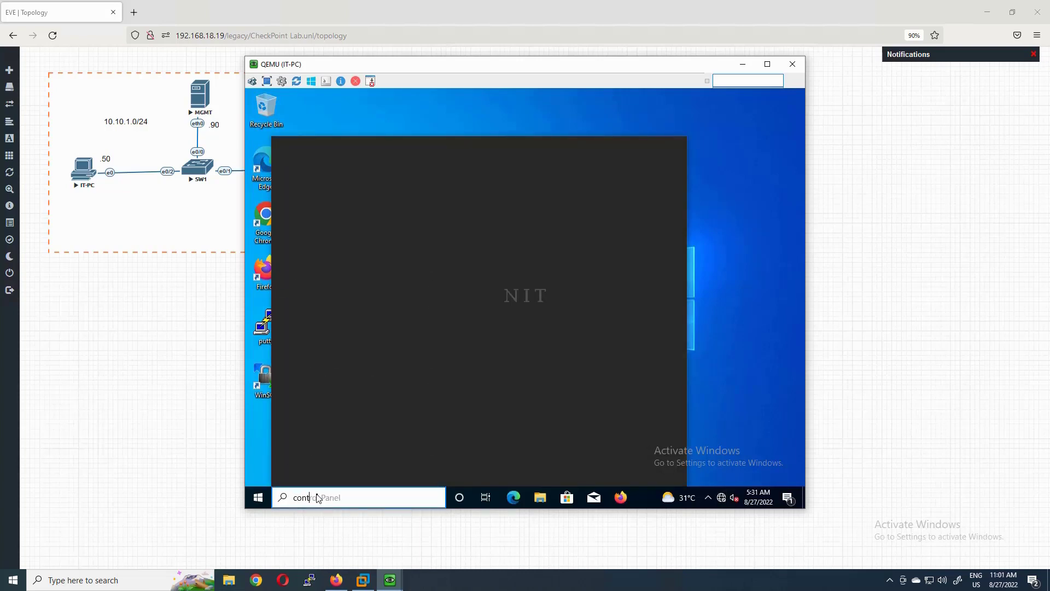
key(Return)
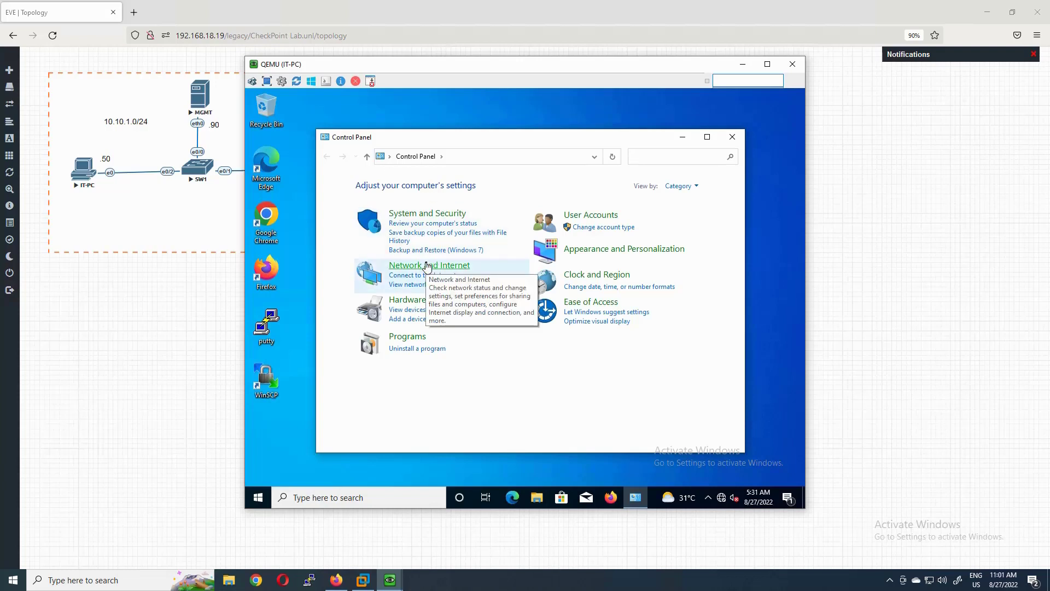
- Open the Ethernet adapter's IPv4 properties via Network and Sharing Center
click(428, 266)
click(521, 197)
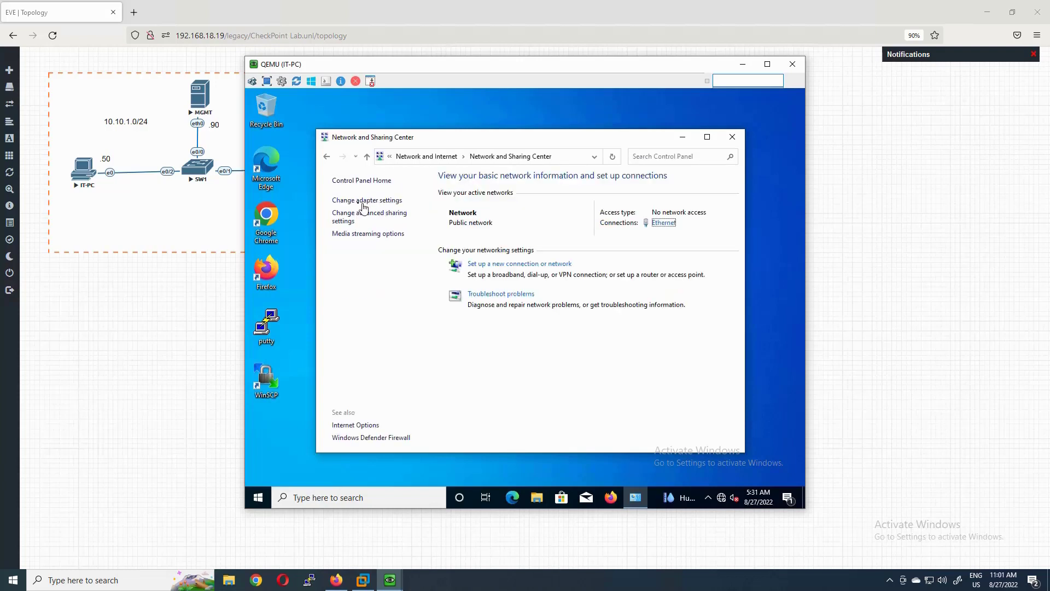
click(369, 201)
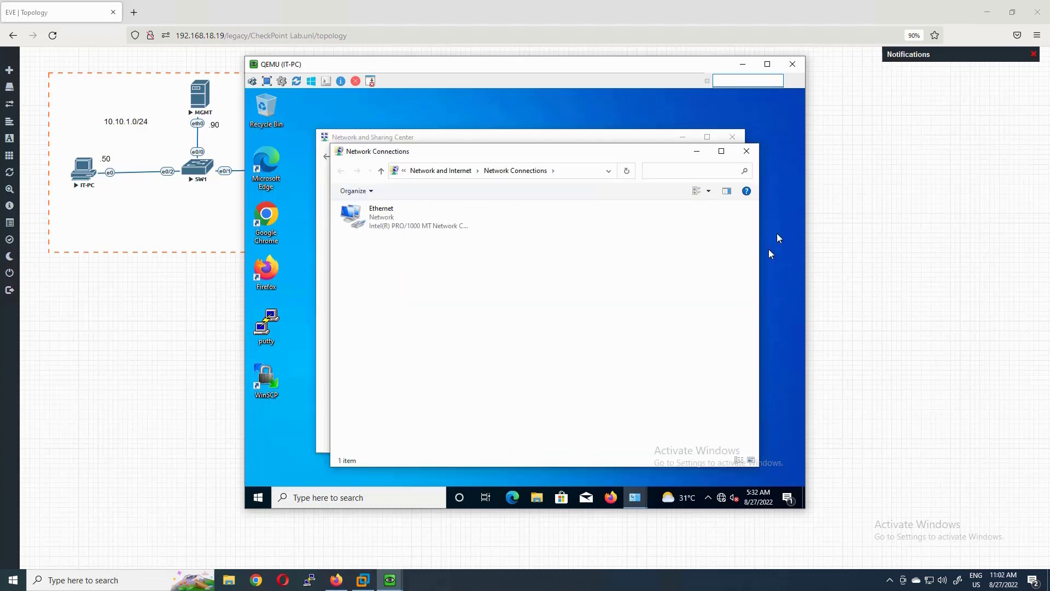
click(376, 222)
right_click(376, 222)
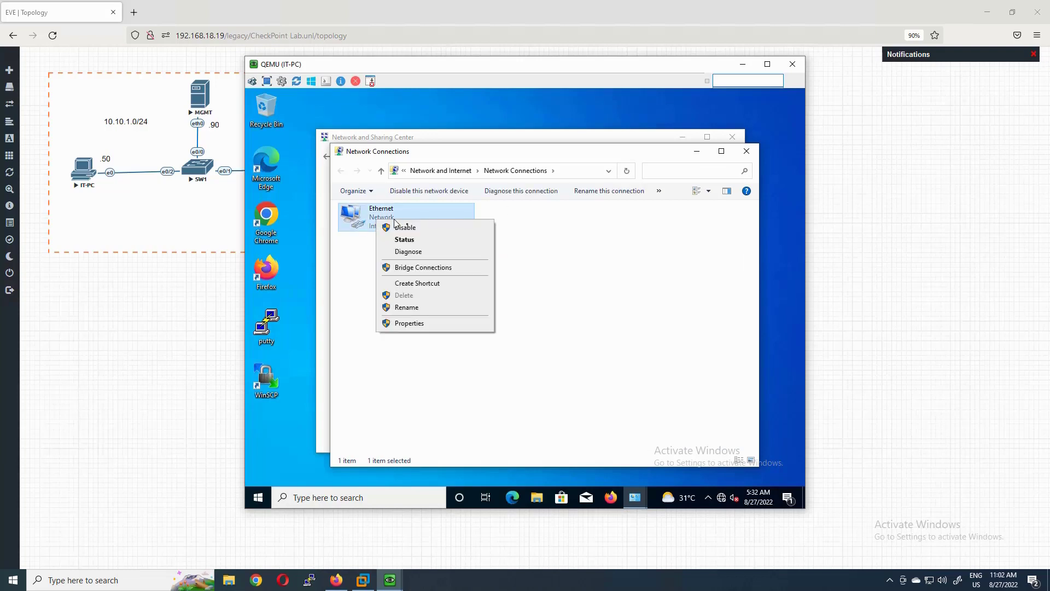
click(404, 324)
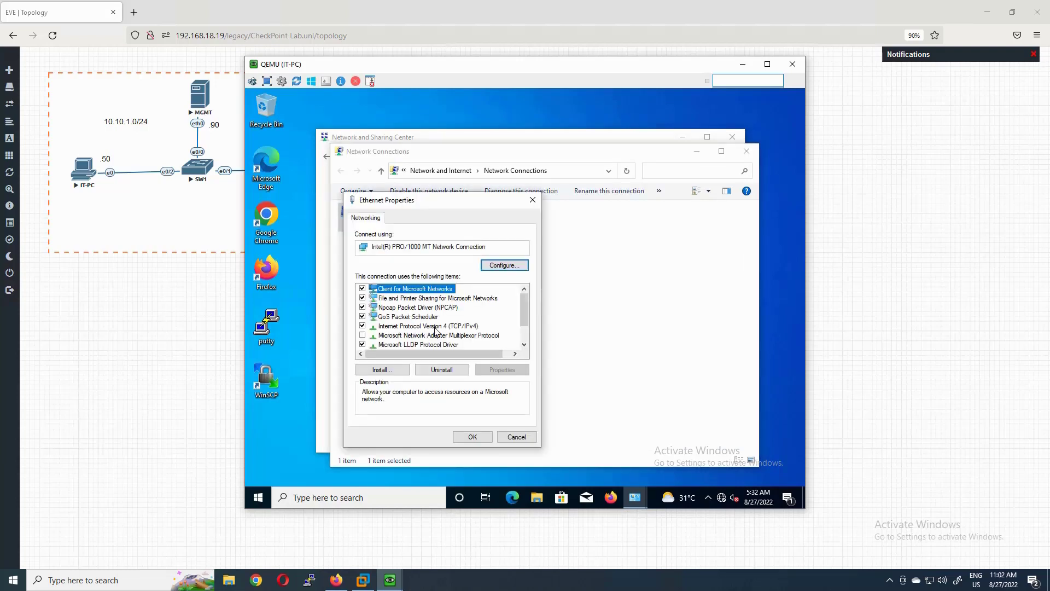
double_click(435, 327)
- Set static IP 10.10.1.50, mask 255.255.255.0, gateway 10.10.1.100 and DNS 4.2.2.2
click(424, 320)
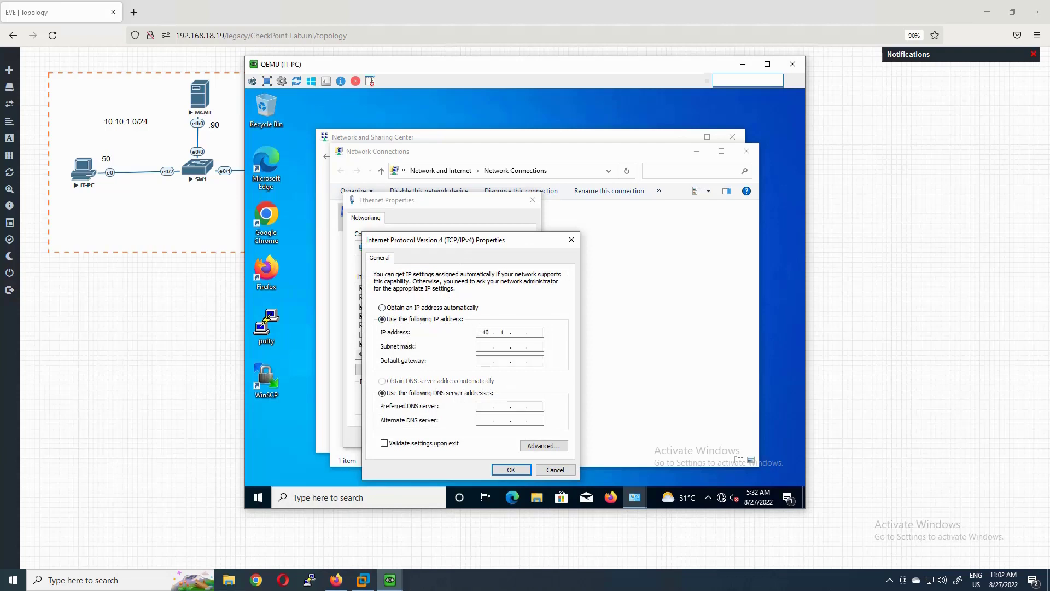
text(10.10.1.50)
key(Tab)
text(255.255.255)
key(Tab)
drag(395, 67, 530, 108)
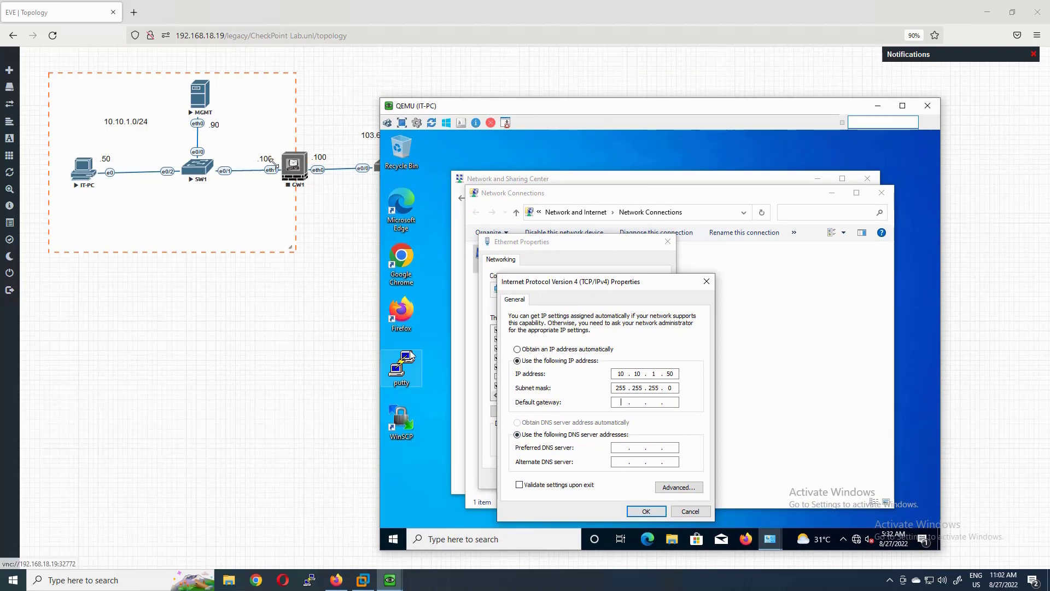
click(625, 402)
text(10.10.1.100)
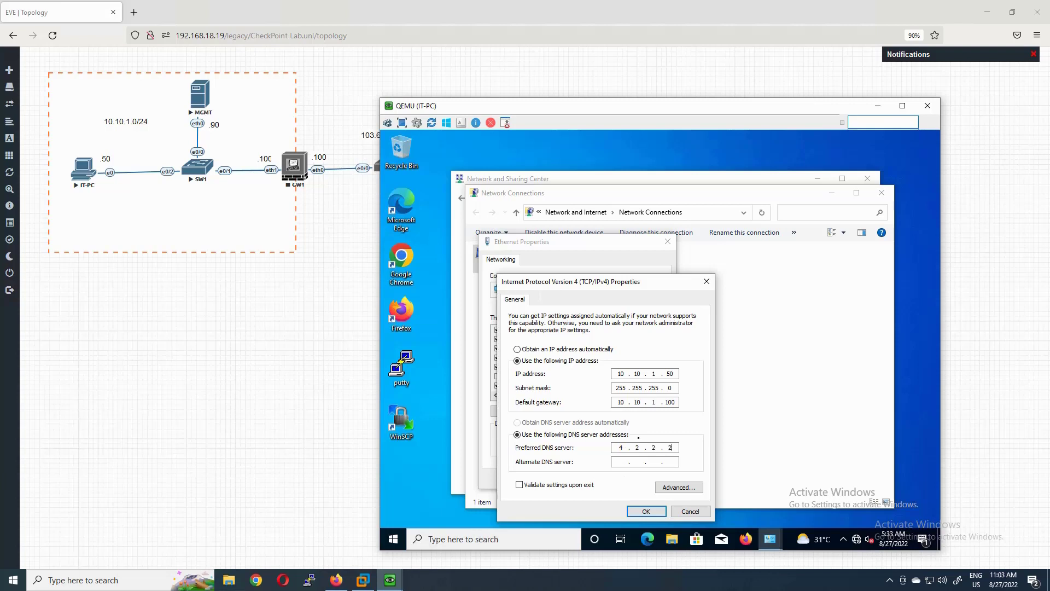
click(621, 463)
click(645, 511)
click(605, 478)
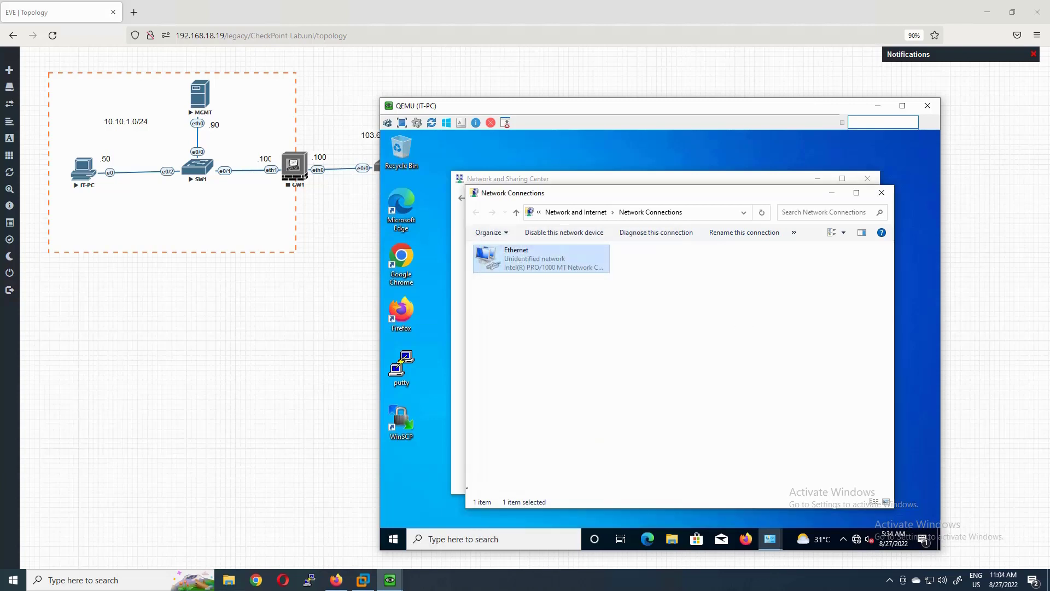
- Launch Command Prompt from Windows search
click(440, 539)
text(c)
key(Return)
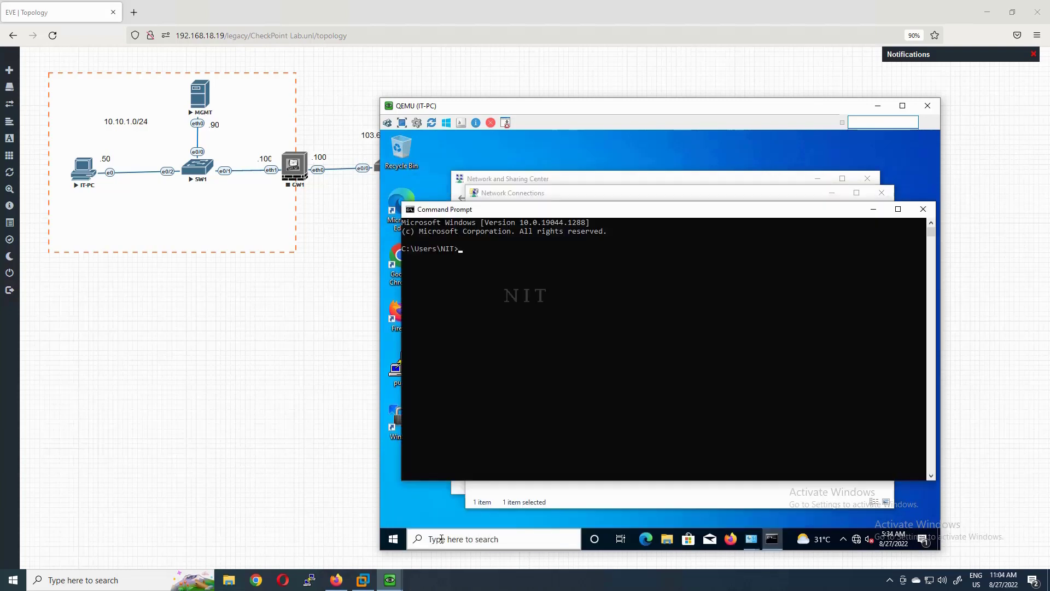
- Run ipconfig and highlight IT-PC's address 10.10.1.50
text(ipconfig)
key(Return)
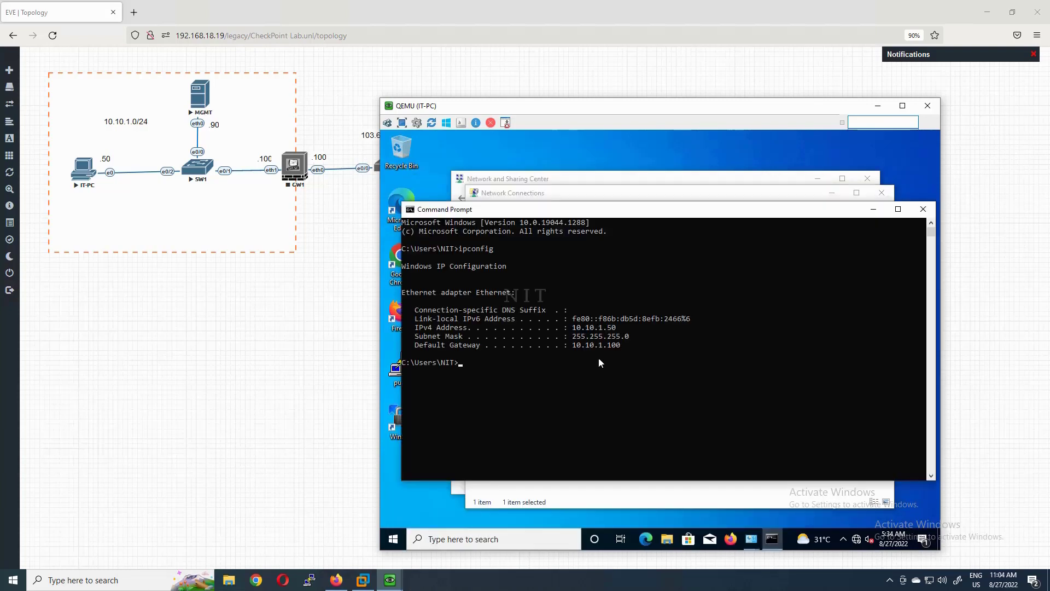
drag(618, 327, 569, 336)
click(644, 362)
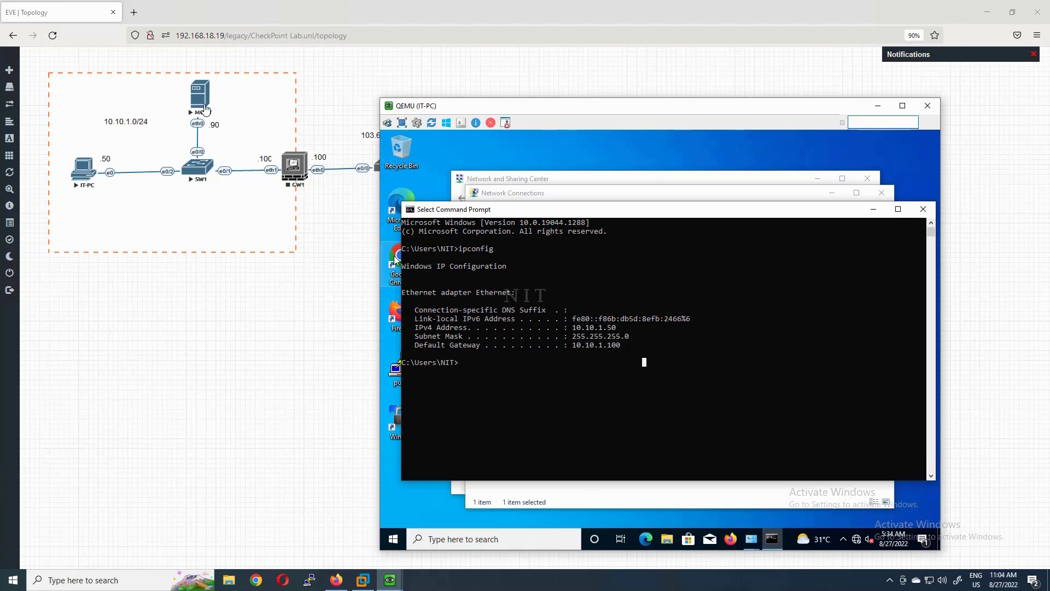
- Ping MGMT at 10.10.1.90 for 4/4 replies, then minimize the open windows
text(ping 10.10)
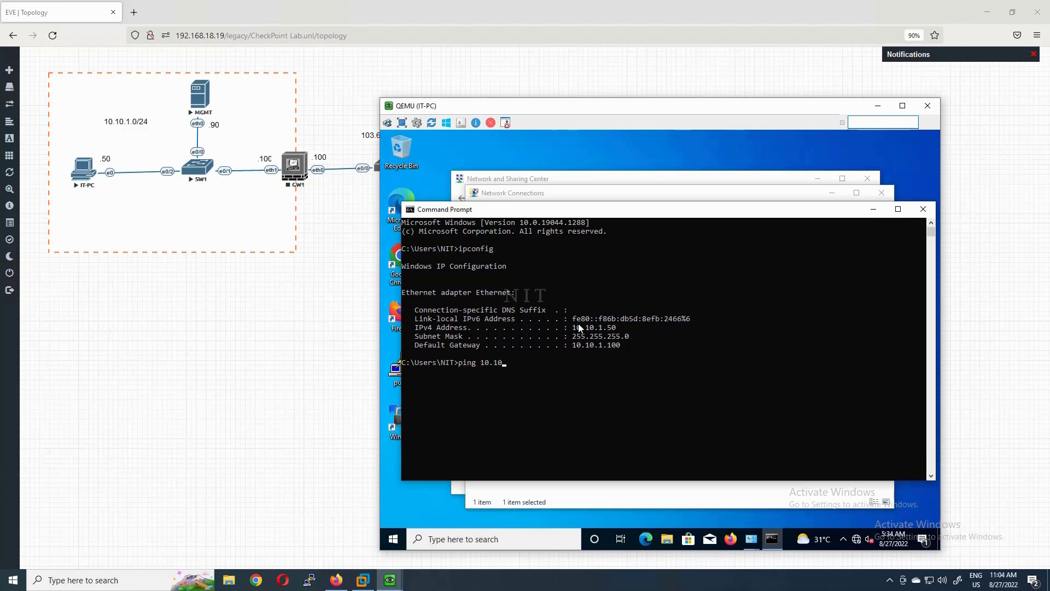
text(.1.90)
key(Return)
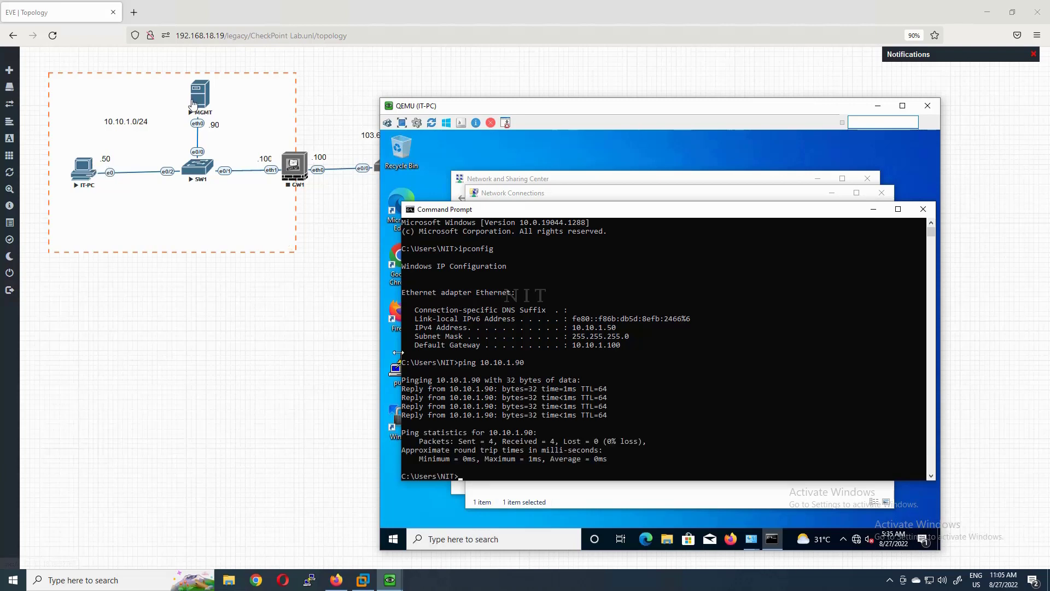
click(874, 209)
click(830, 193)
click(822, 178)
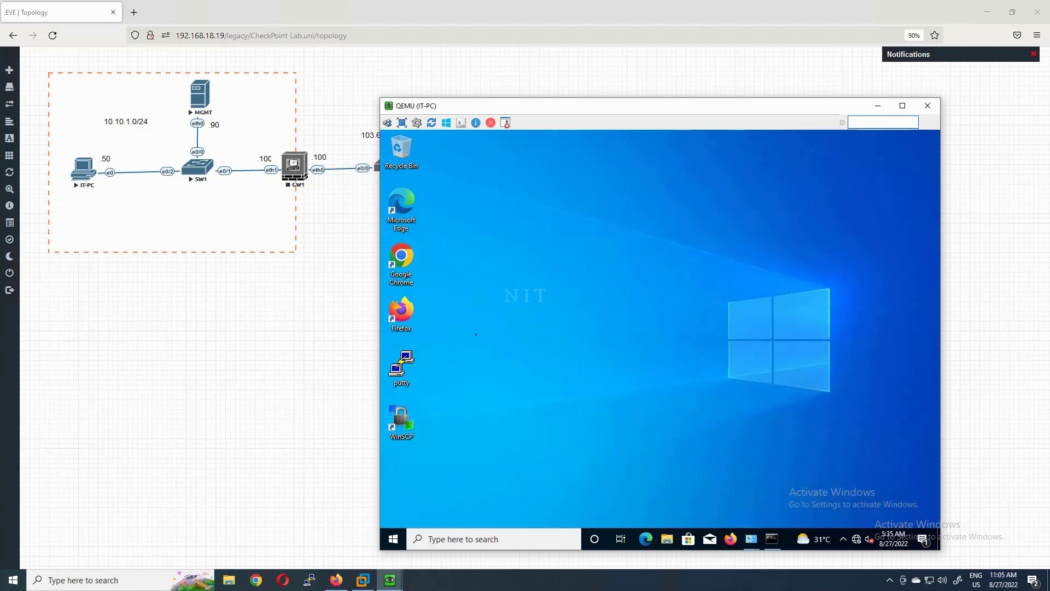
double_click(401, 259)
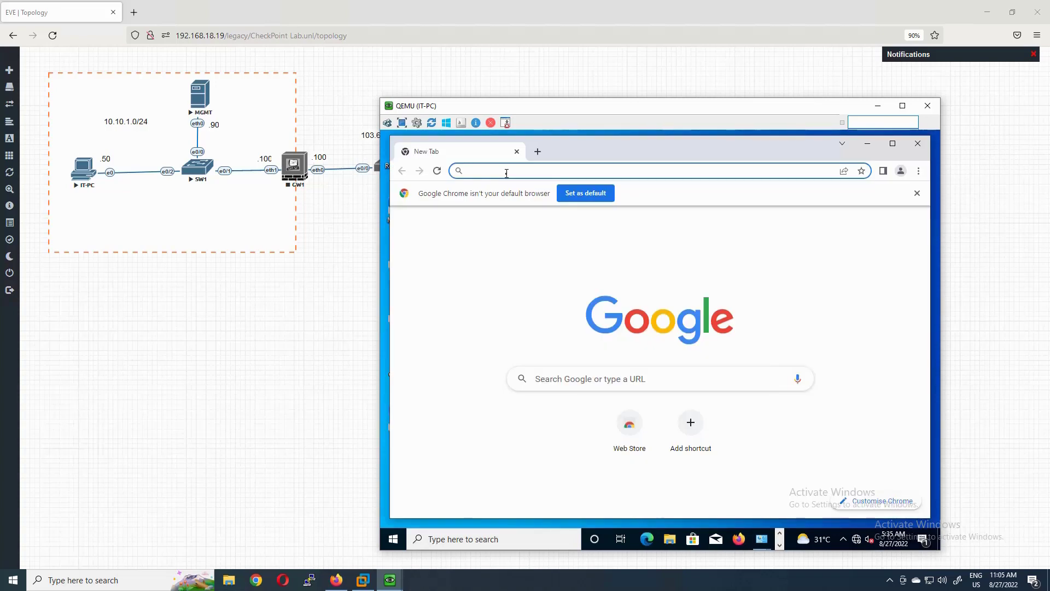
text(https:)
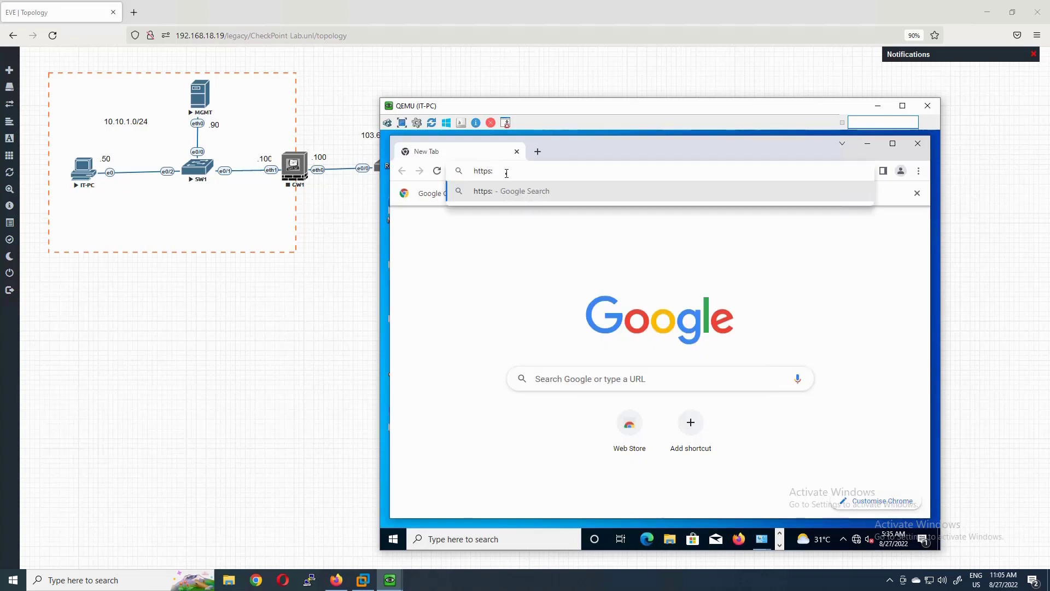
text(//10.10.)
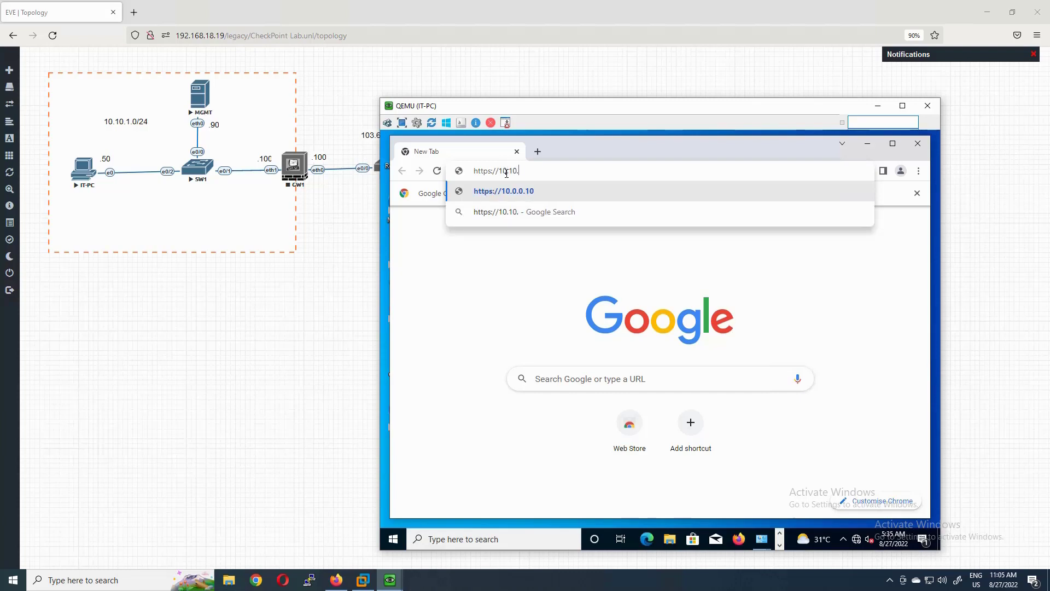
text(1.90)
key(Return)
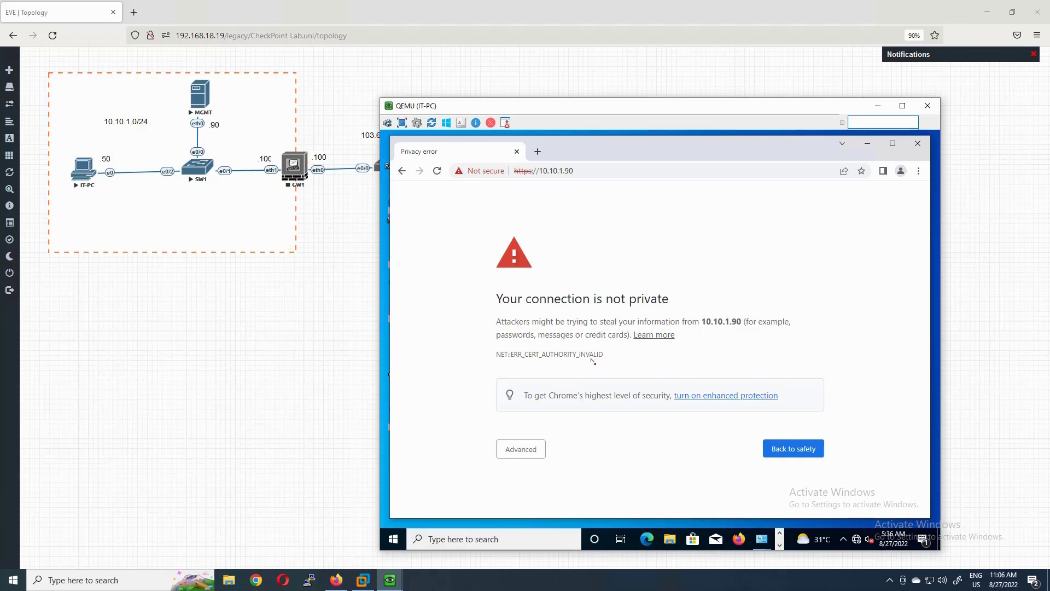
click(528, 450)
scroll(534, 454, down, 2)
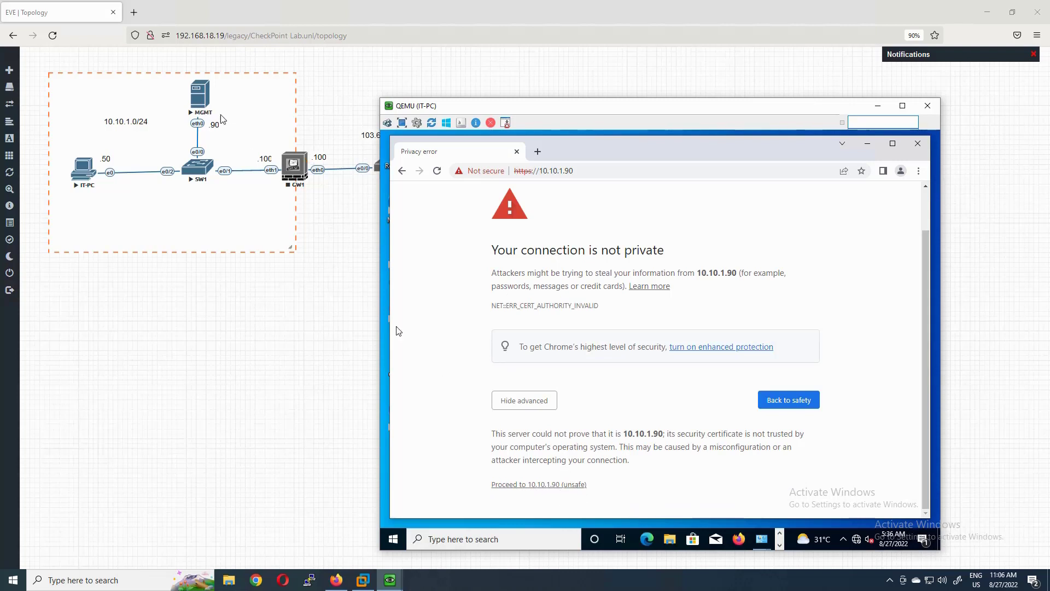
click(535, 489)
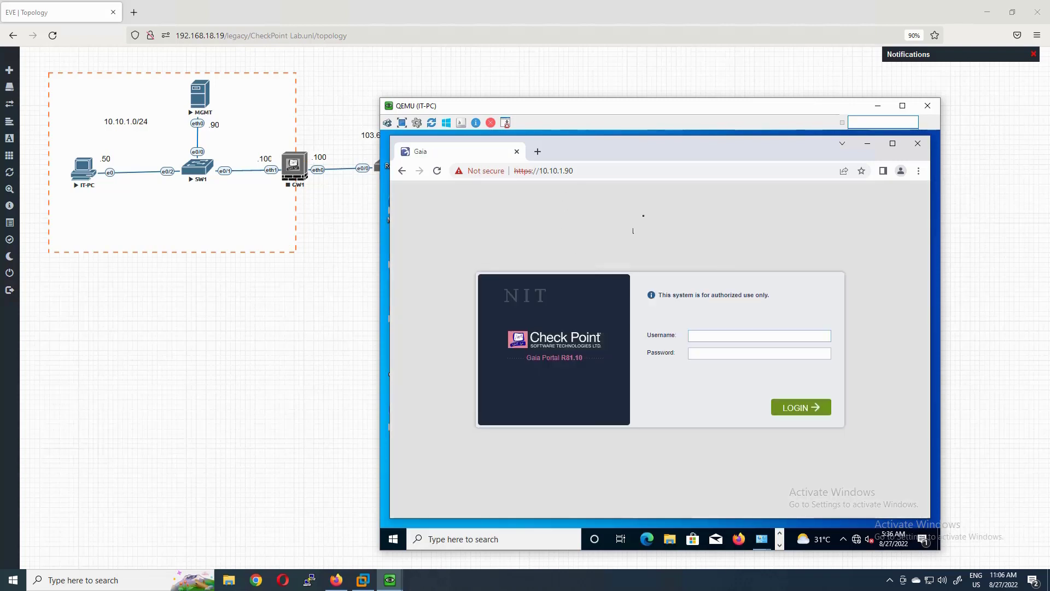
- Maximize the browser and log into the Gaia Portal as admin
click(892, 144)
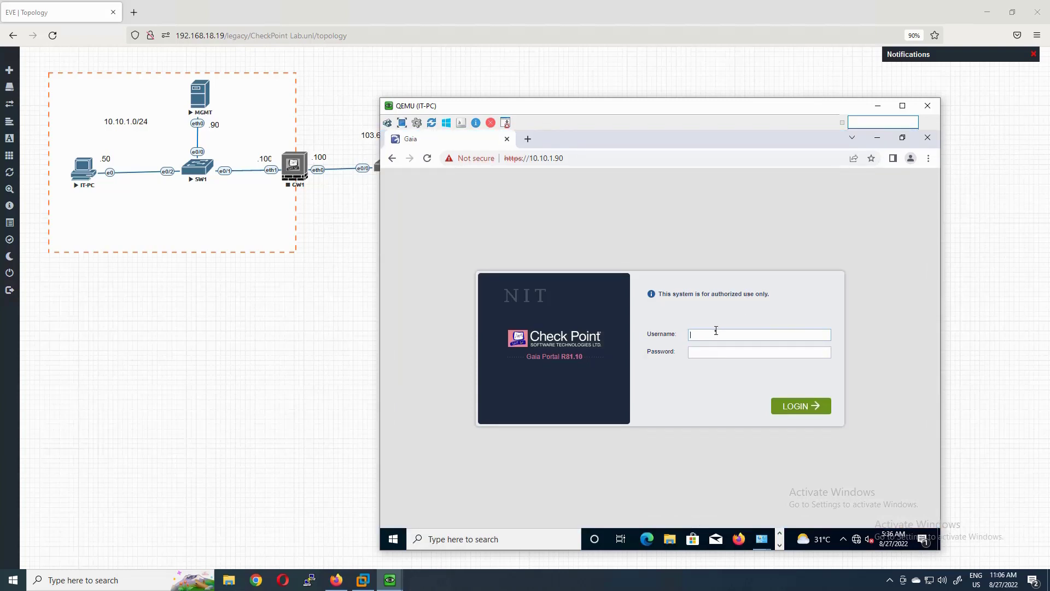
text(admin)
key(Tab)
click(801, 406)
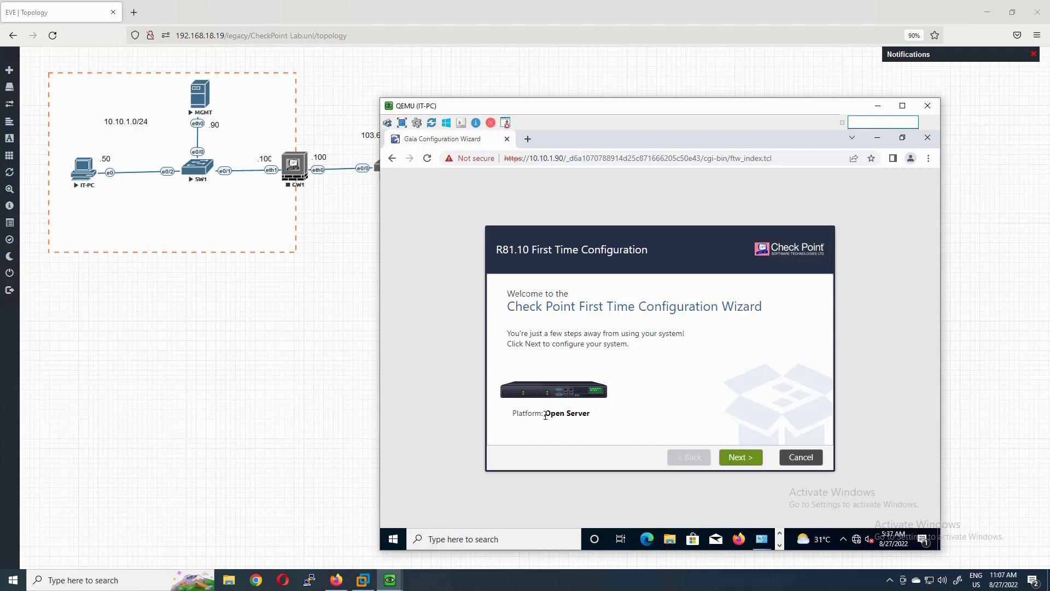
- Start the Gaia first-time wizard and keep 'Continue with R81.10 configuration' to reach eth0 Management Connection
drag(545, 415, 594, 424)
click(738, 458)
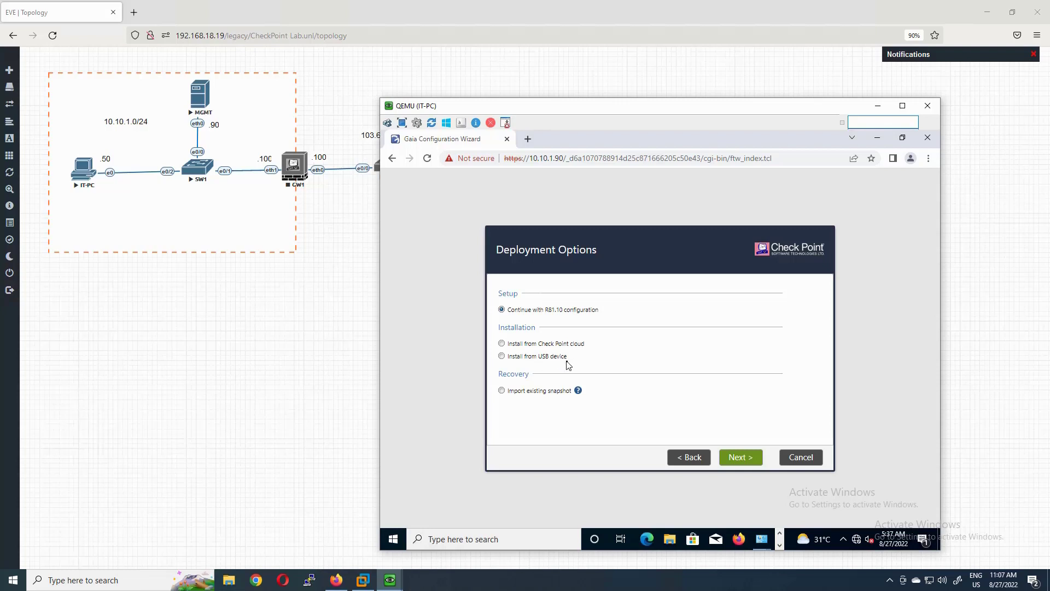
mouse_move(578, 390)
click(746, 458)
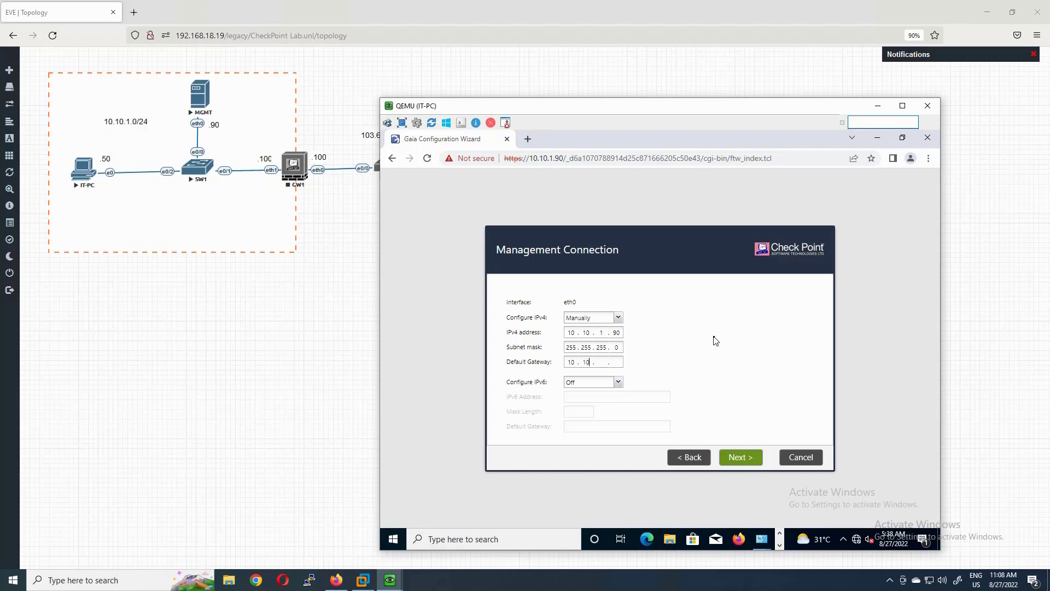
- Set the default gateway to 10.10.1.100 and leave the eth1 internet connection Off
text(100)
click(740, 457)
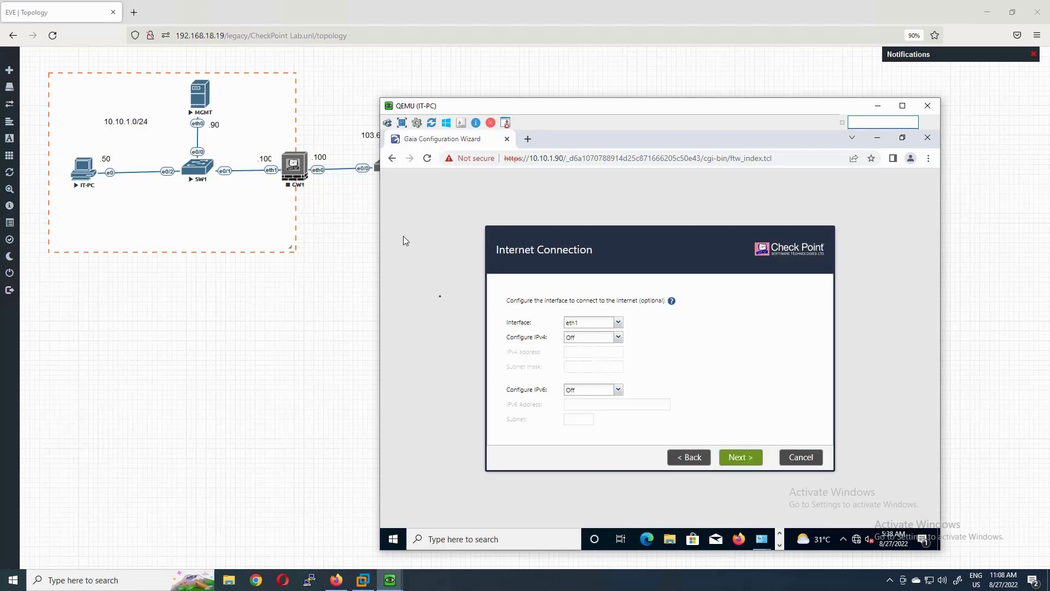
click(618, 324)
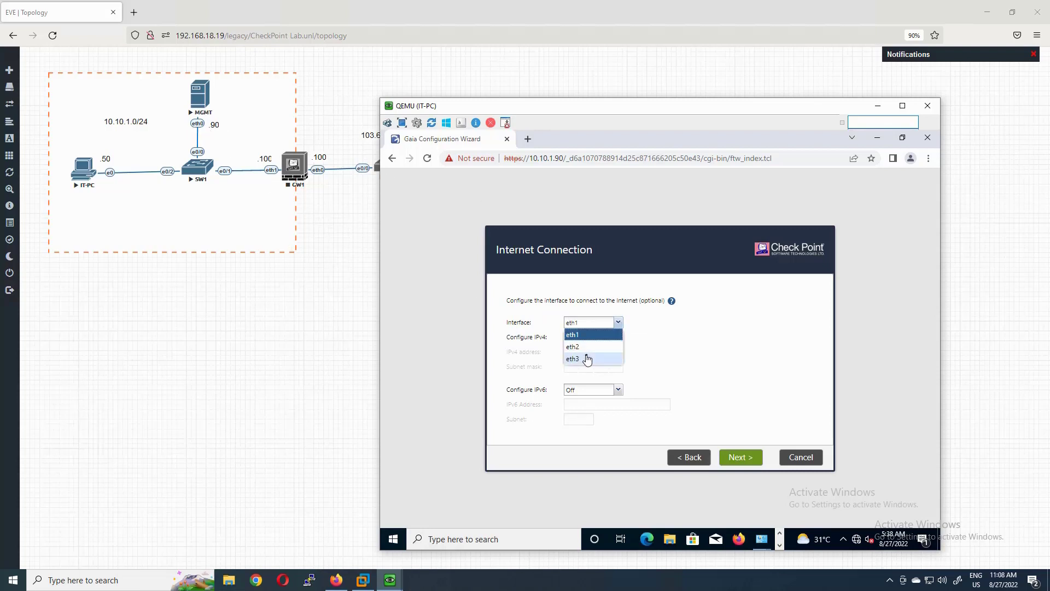
click(727, 353)
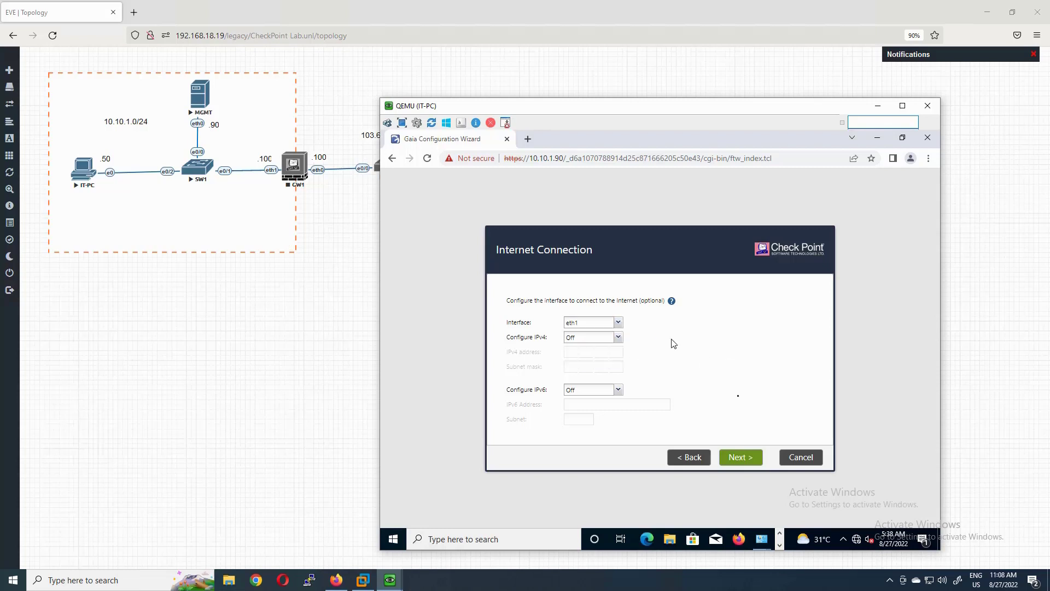
click(741, 463)
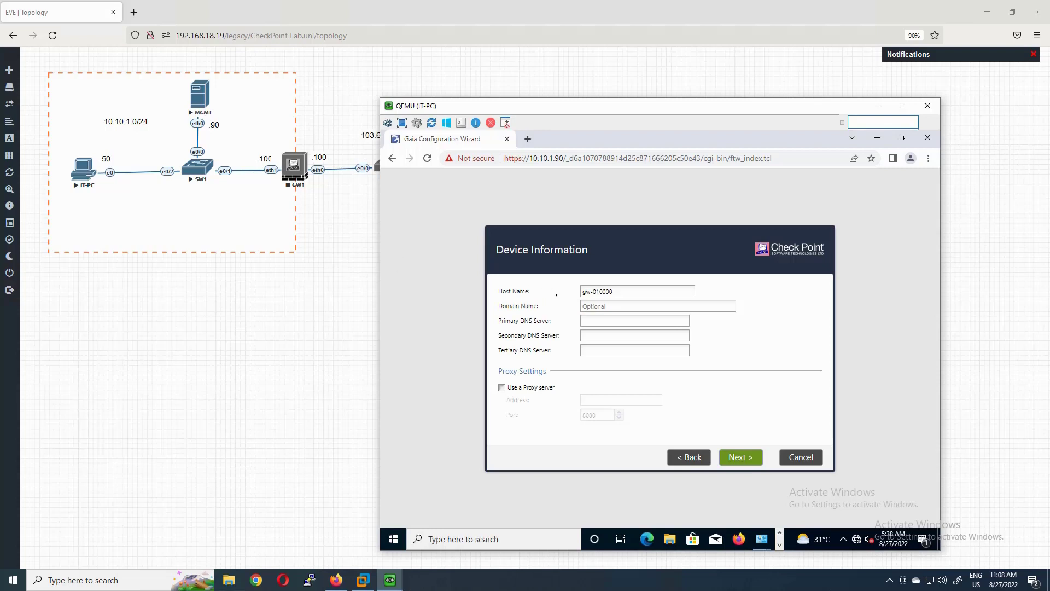
- Replace the default host name with MGMT in Device Information
drag(612, 292, 533, 297)
key(BackSpace)
text(MGMT)
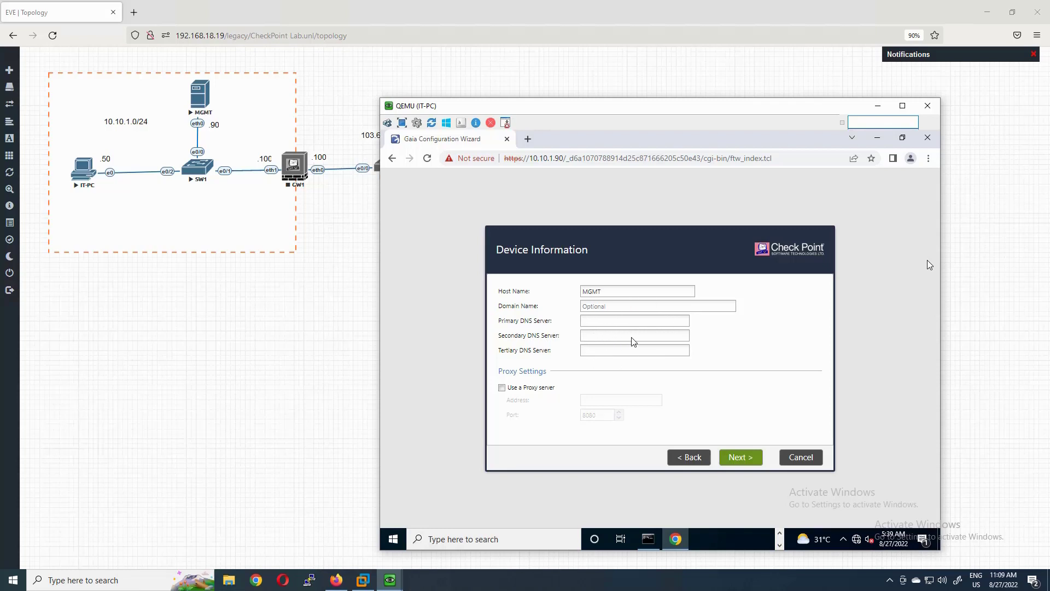
click(748, 457)
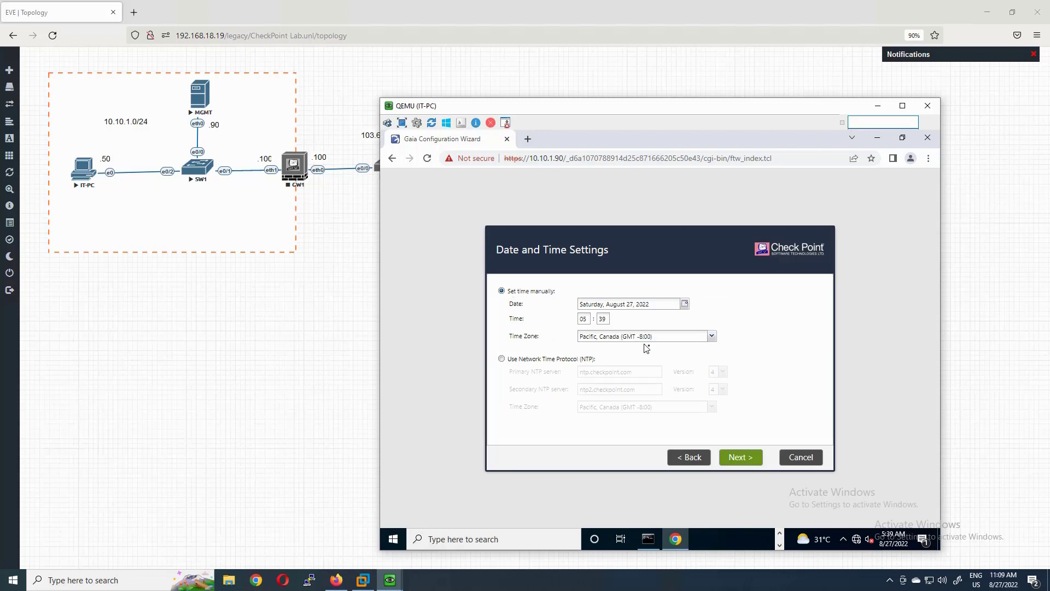
- Choose time zone Kolkata, Asia (GMT +5:30) and set the time to 11:11
click(713, 337)
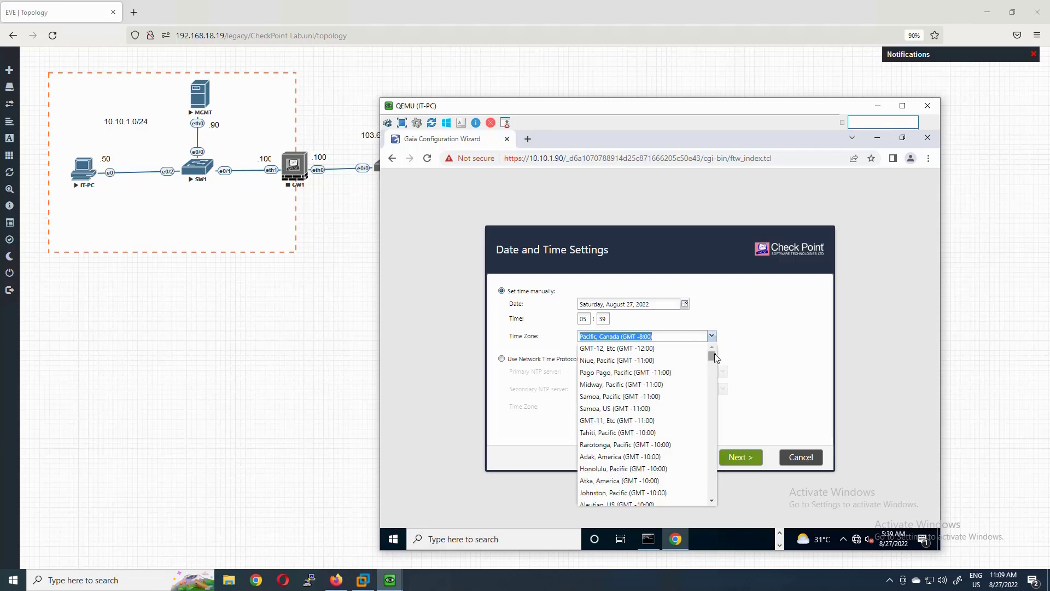
drag(714, 357, 713, 464)
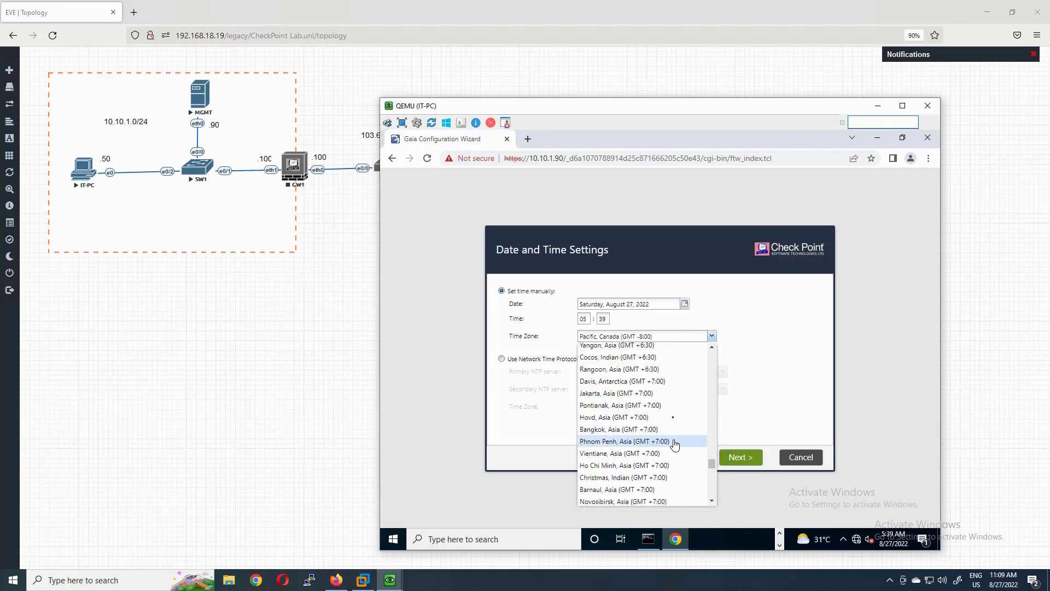
scroll(650, 464, up, 5)
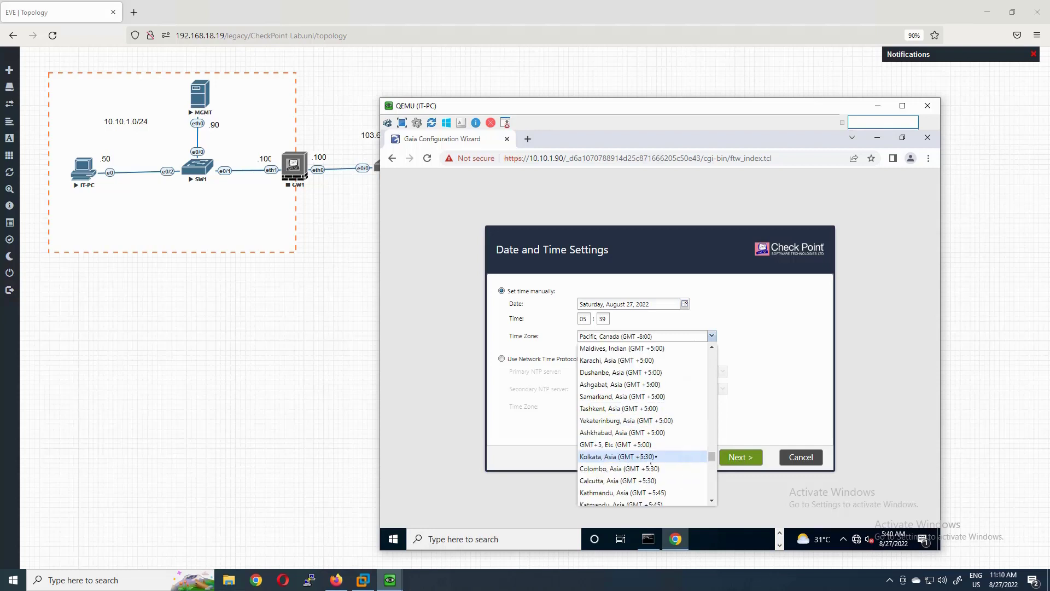
click(604, 457)
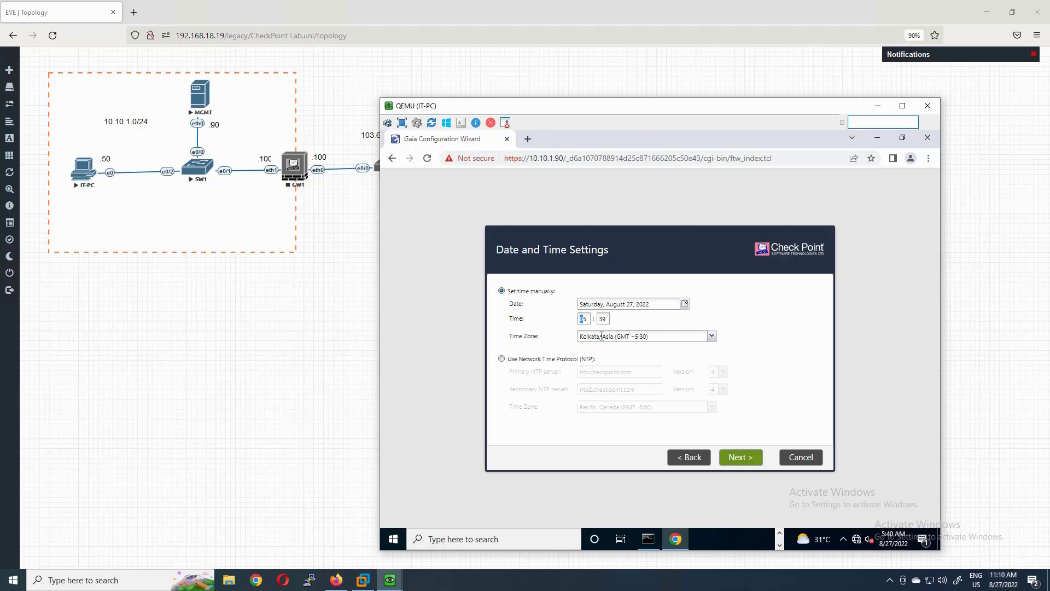
text(11)
key(Tab)
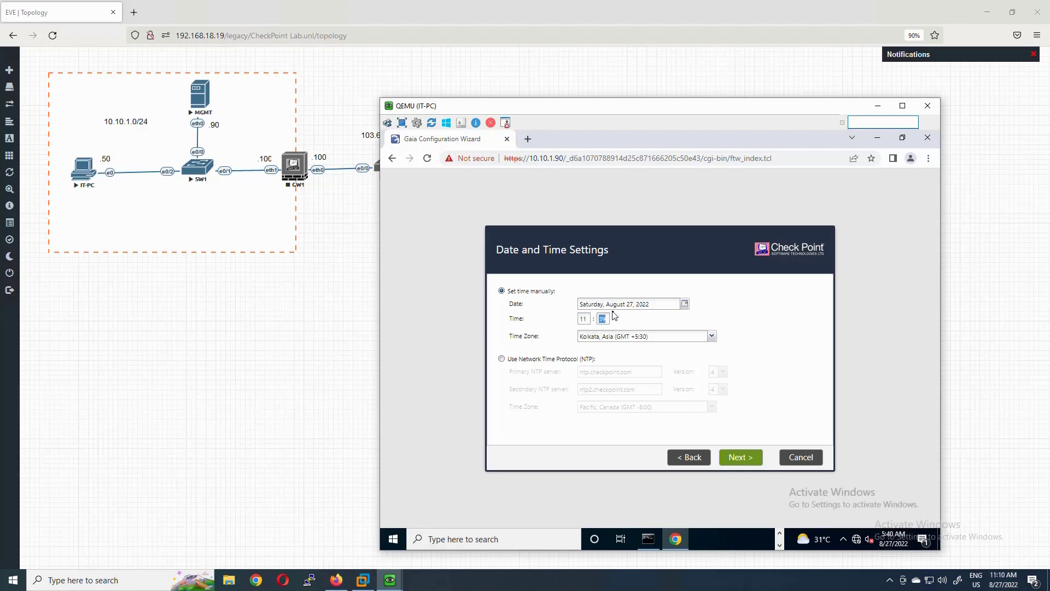
text(11)
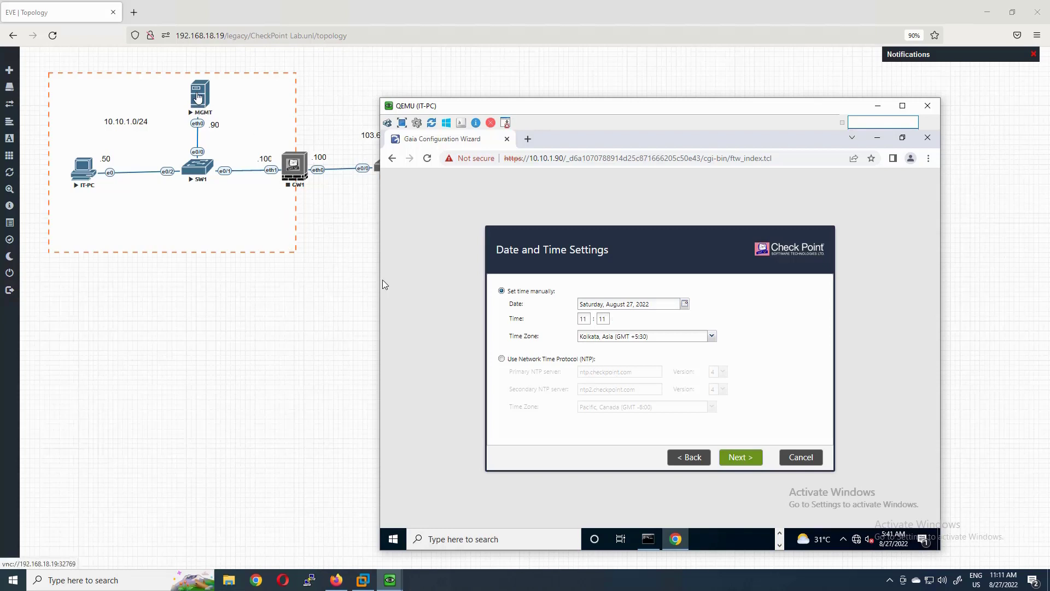
click(744, 458)
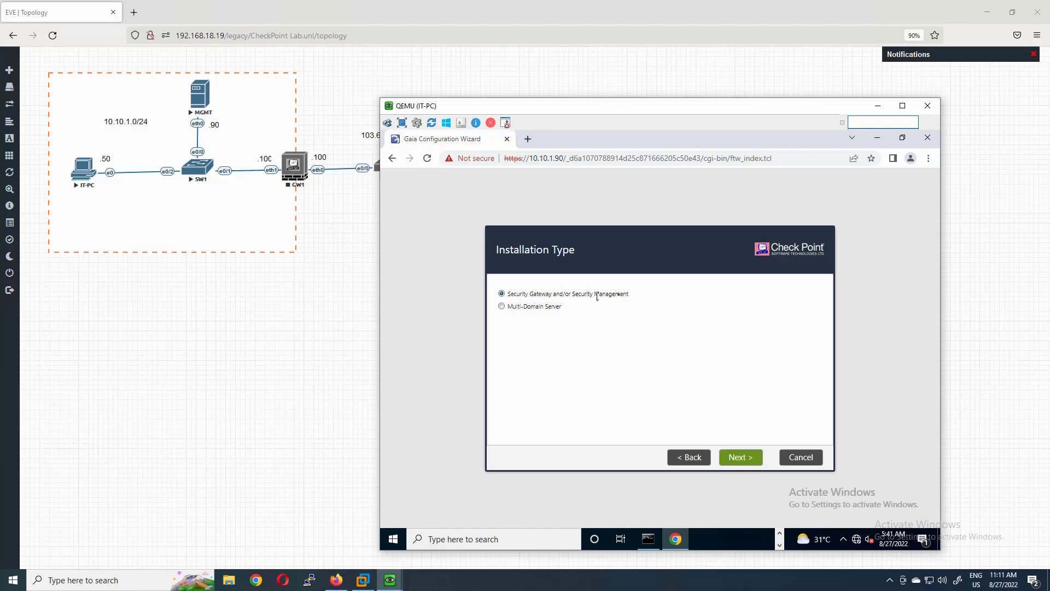
- Keep the Security Gateway and/or Security Management installation type, then select only Security Management as Primary, unchecking Security Gateway
click(738, 457)
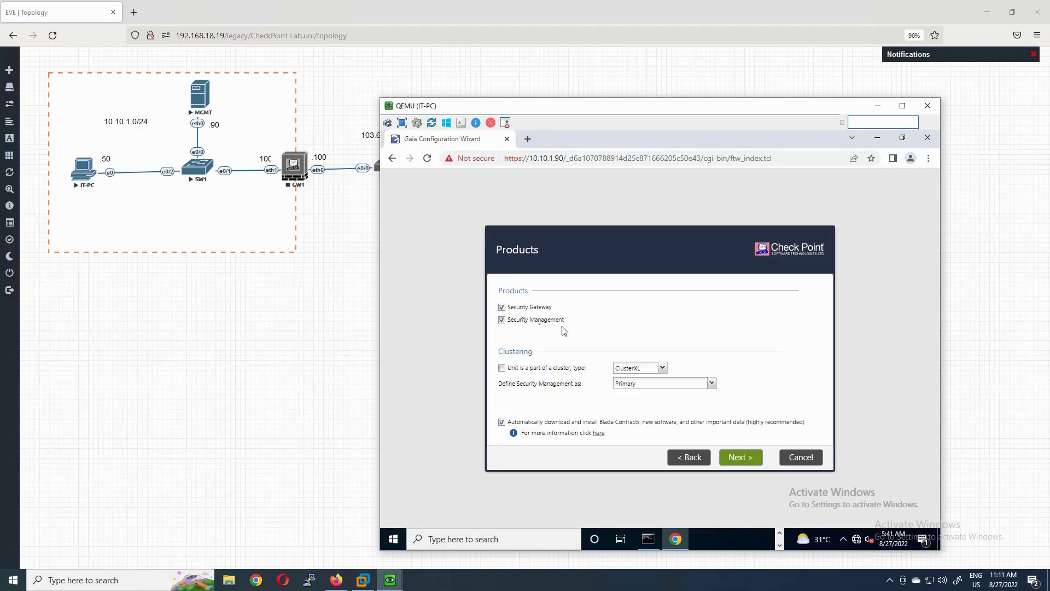
click(502, 320)
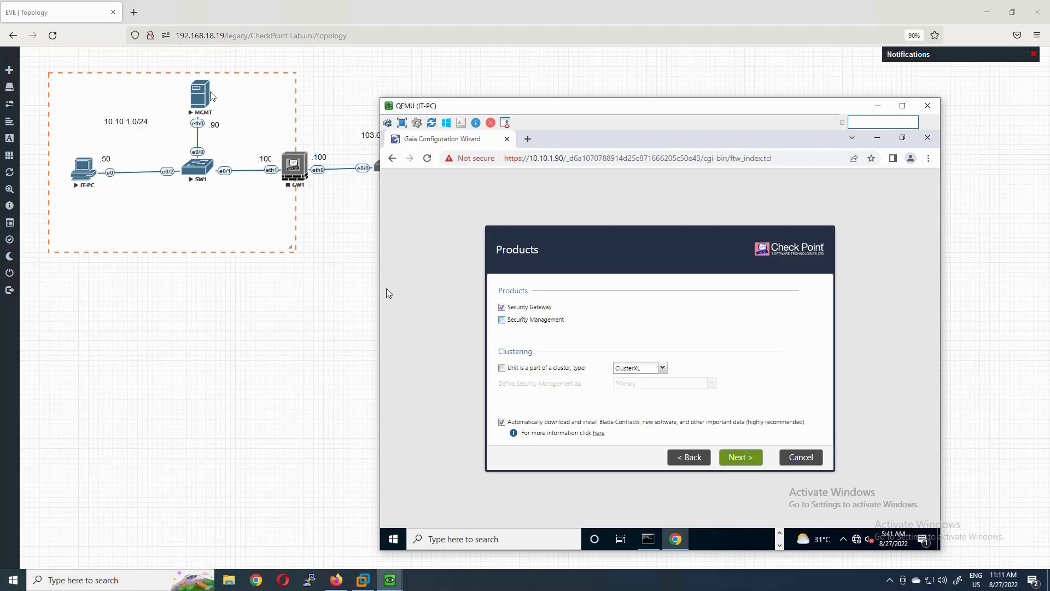
click(503, 321)
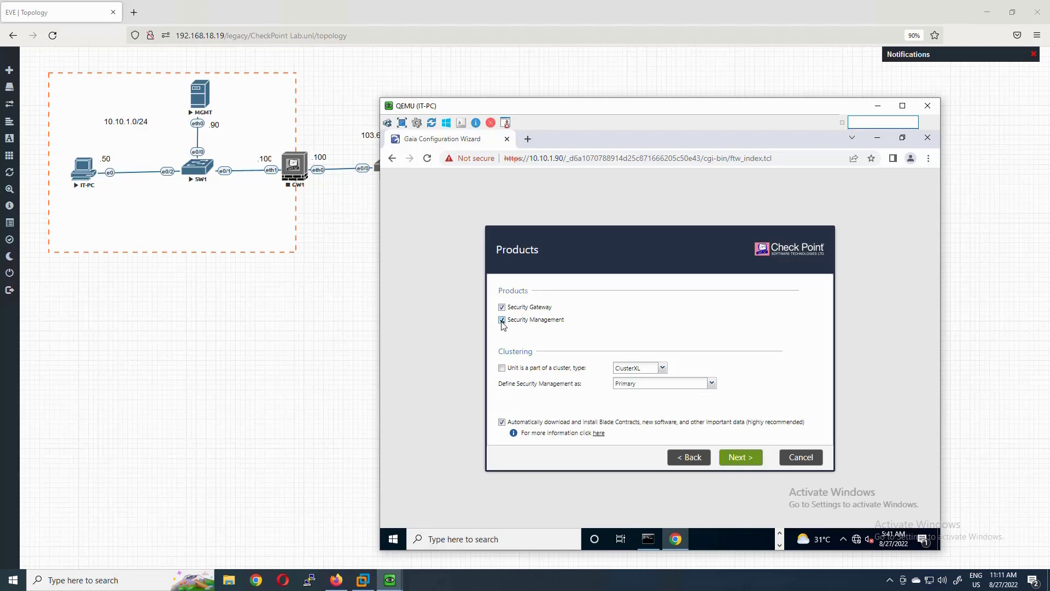
click(502, 307)
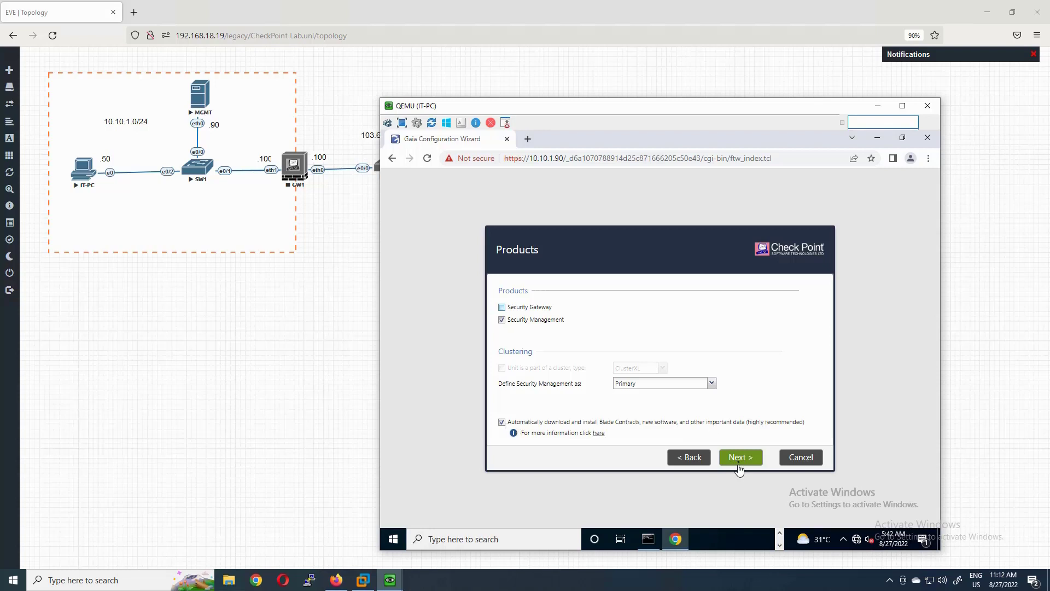
click(739, 458)
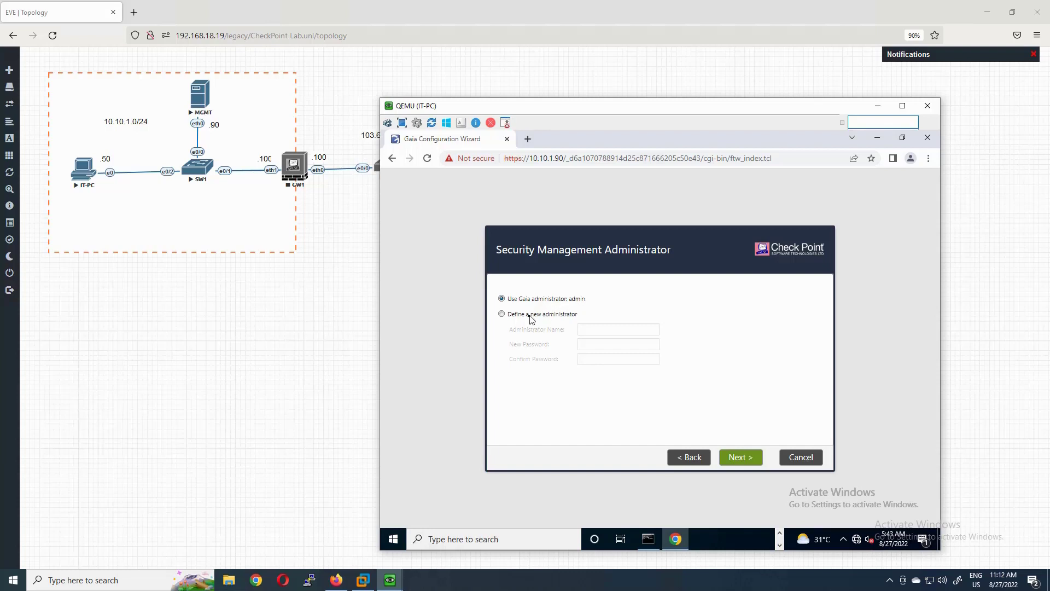
- Choose 'Use Gaia administrator: admin' rather than defining a new administrator
click(502, 315)
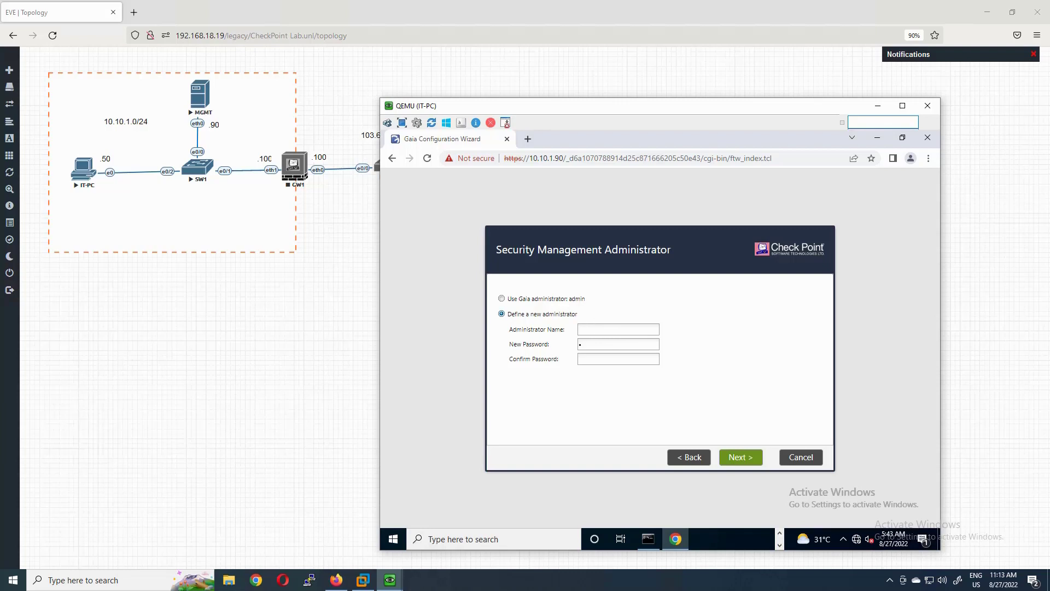
click(502, 299)
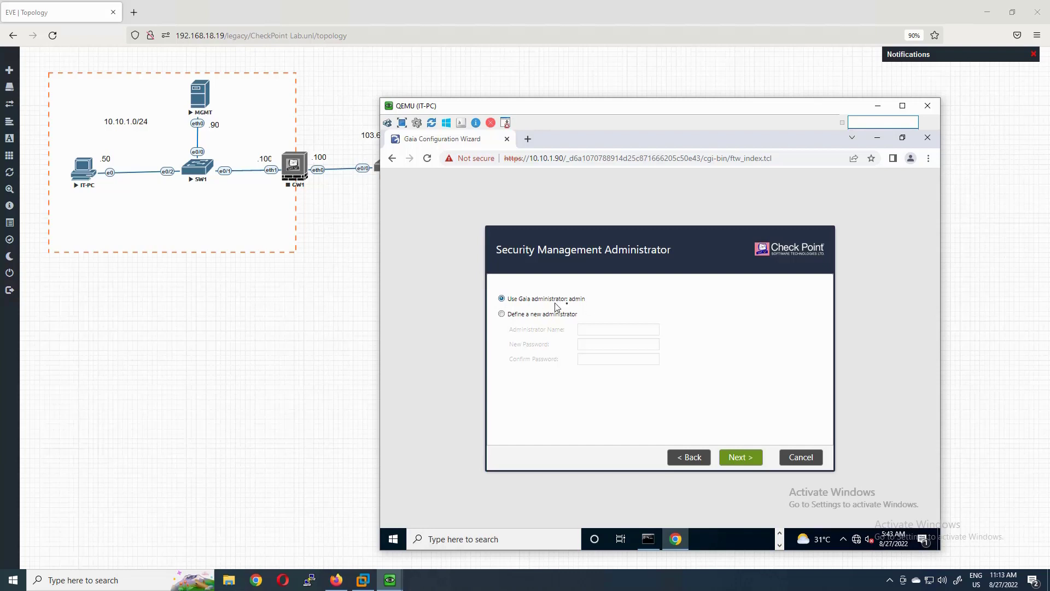
click(741, 457)
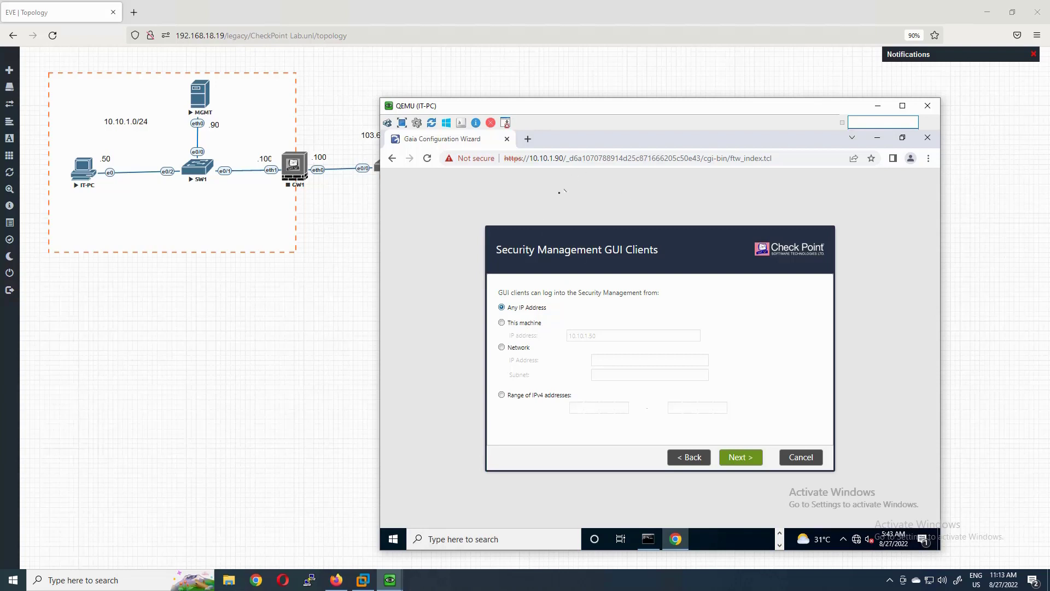
- Copy the PC's IPv4 address from the ipconfig output and try the This machine option
click(648, 538)
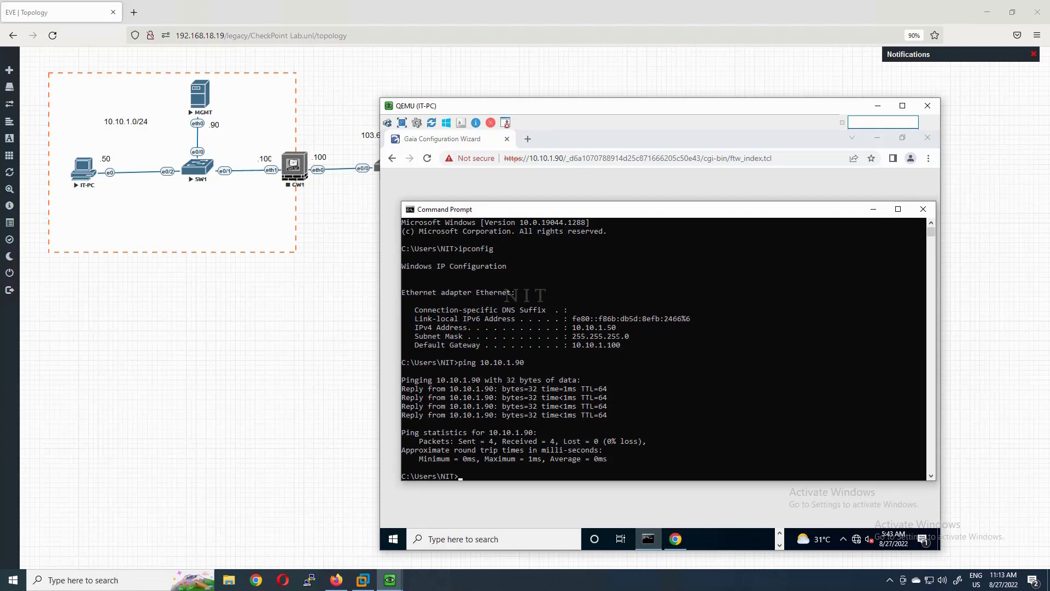
drag(620, 328, 585, 328)
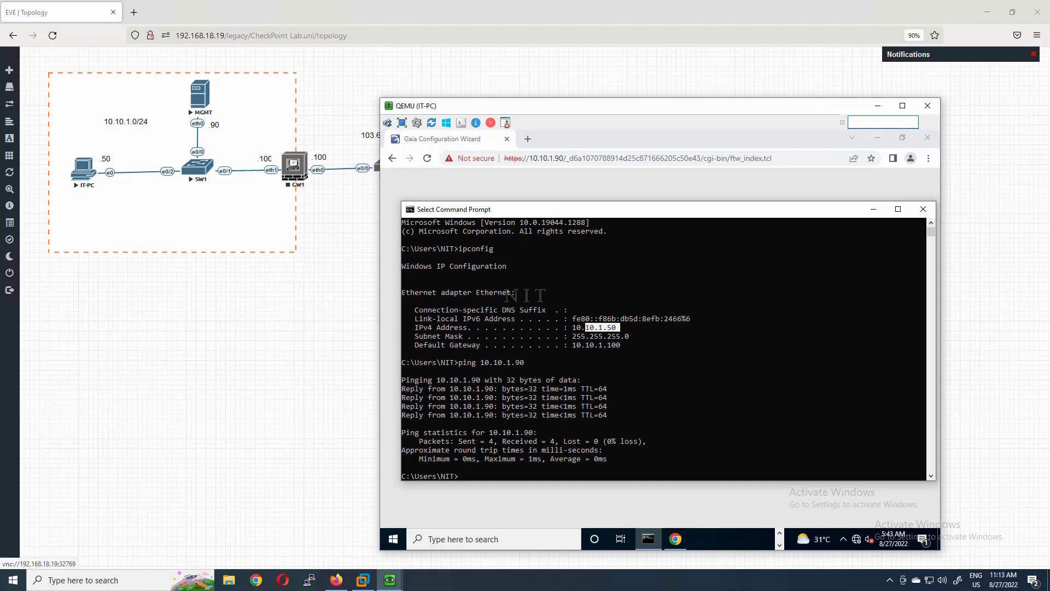
click(874, 209)
click(520, 324)
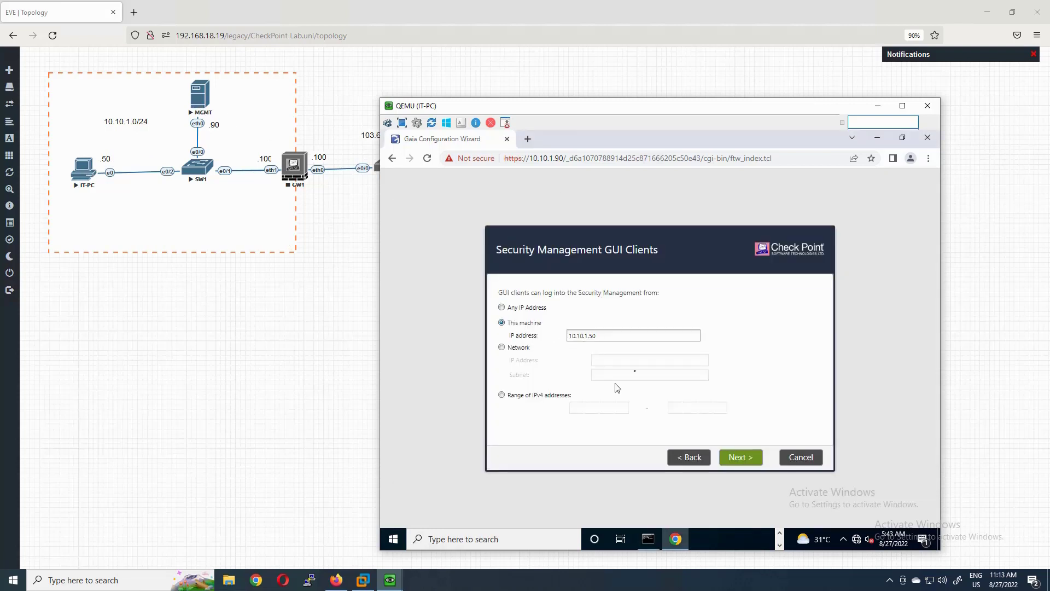
drag(602, 336, 566, 337)
- After trying Network and Range options, allow GUI clients from Any IP Address
click(504, 350)
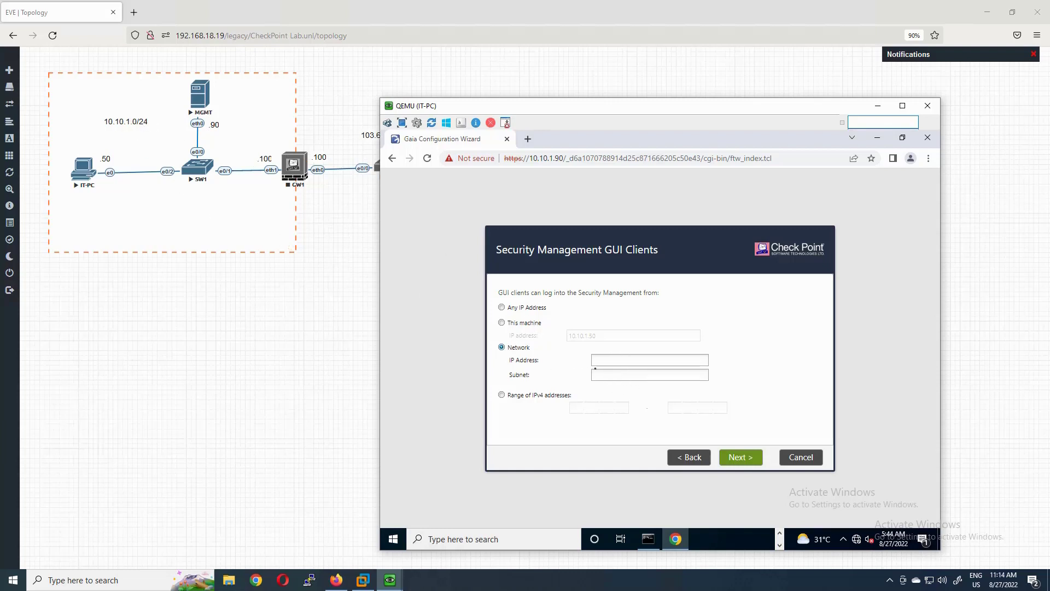
click(502, 394)
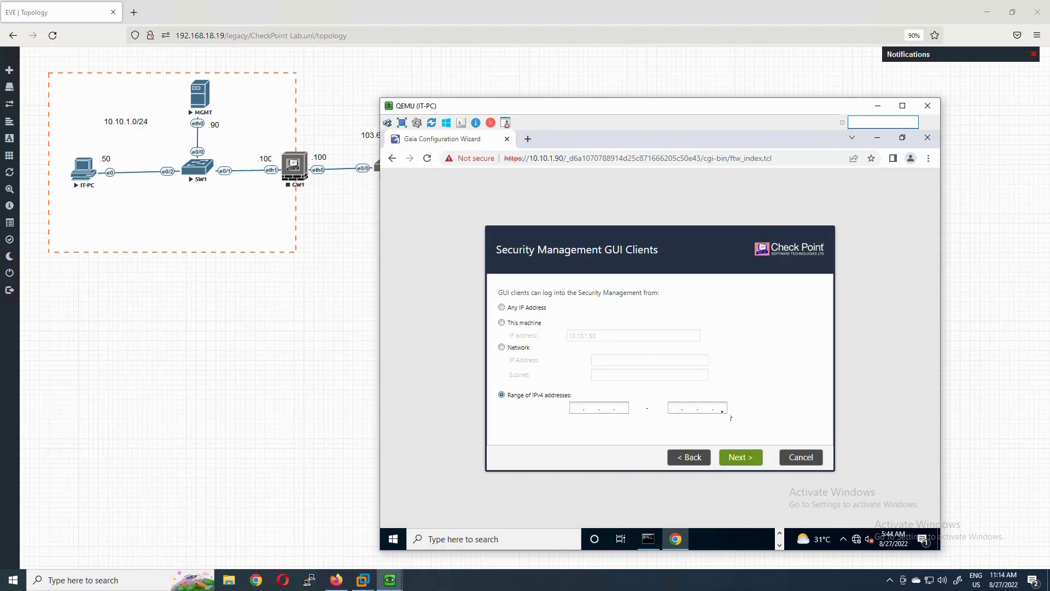
click(724, 409)
click(509, 311)
click(508, 309)
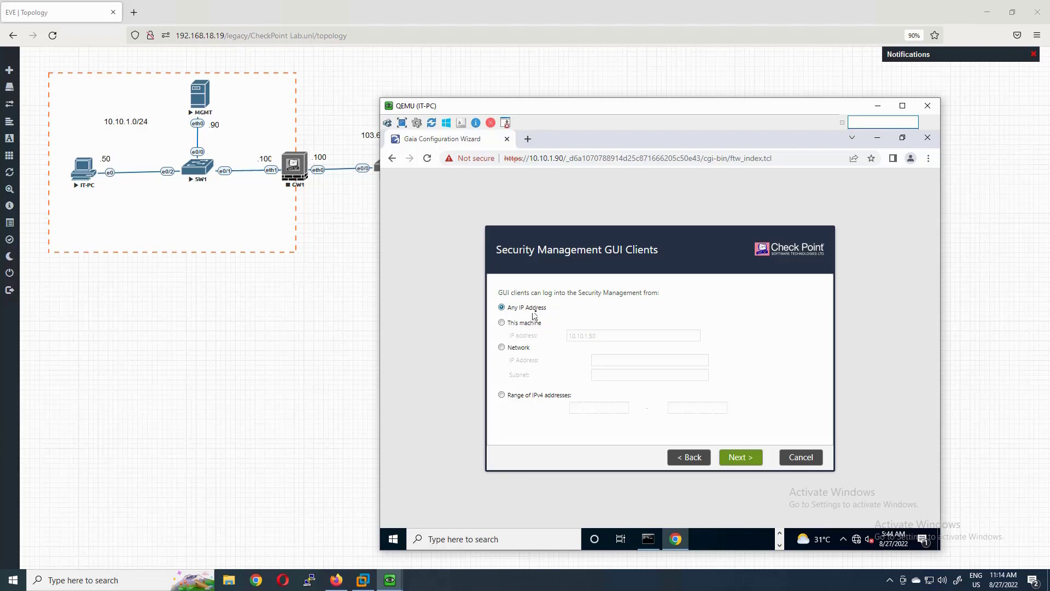
click(738, 458)
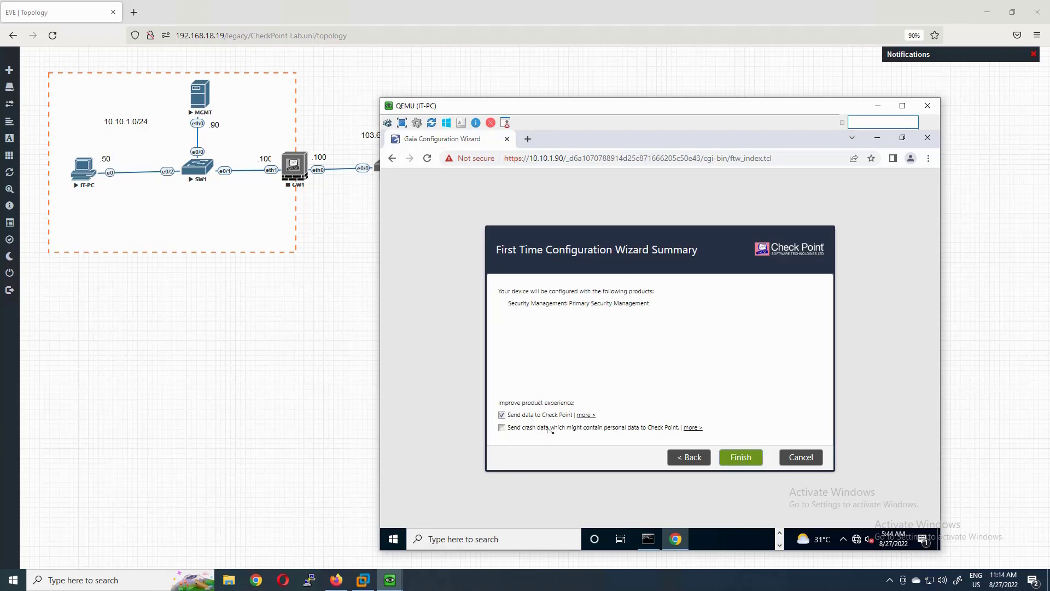
- Finish the wizard and confirm Yes to start applying the configuration
click(749, 469)
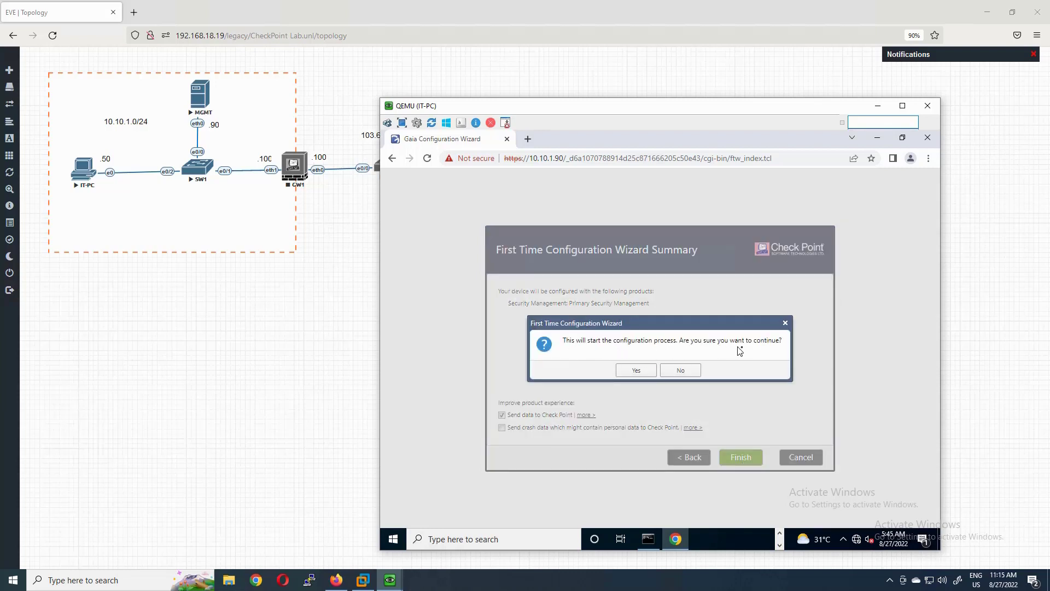
click(637, 372)
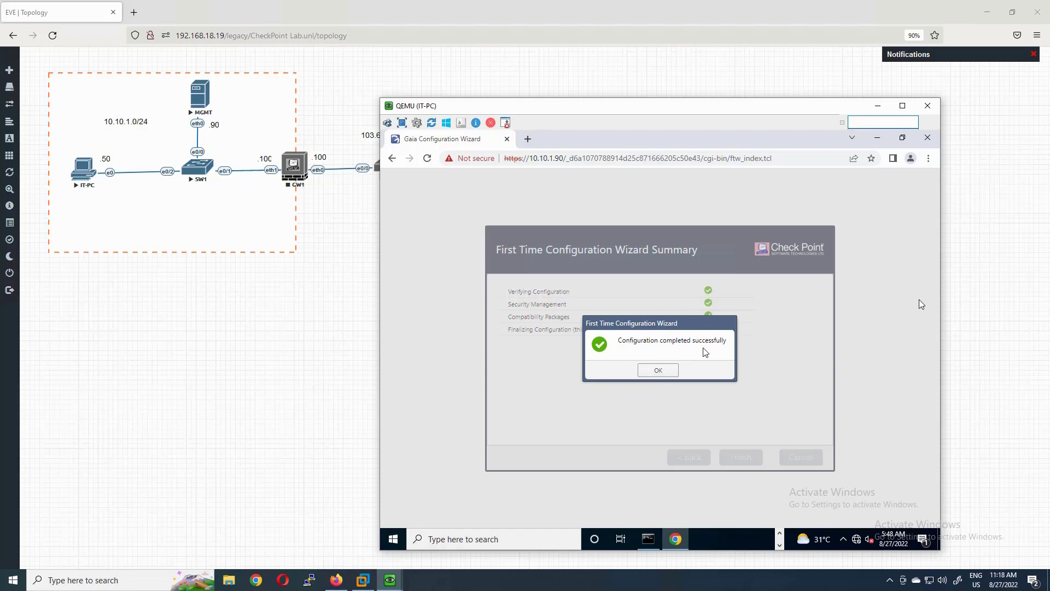
- Dismiss the success dialog and Try me! tip, then scroll through MGMT's Overview page
click(658, 370)
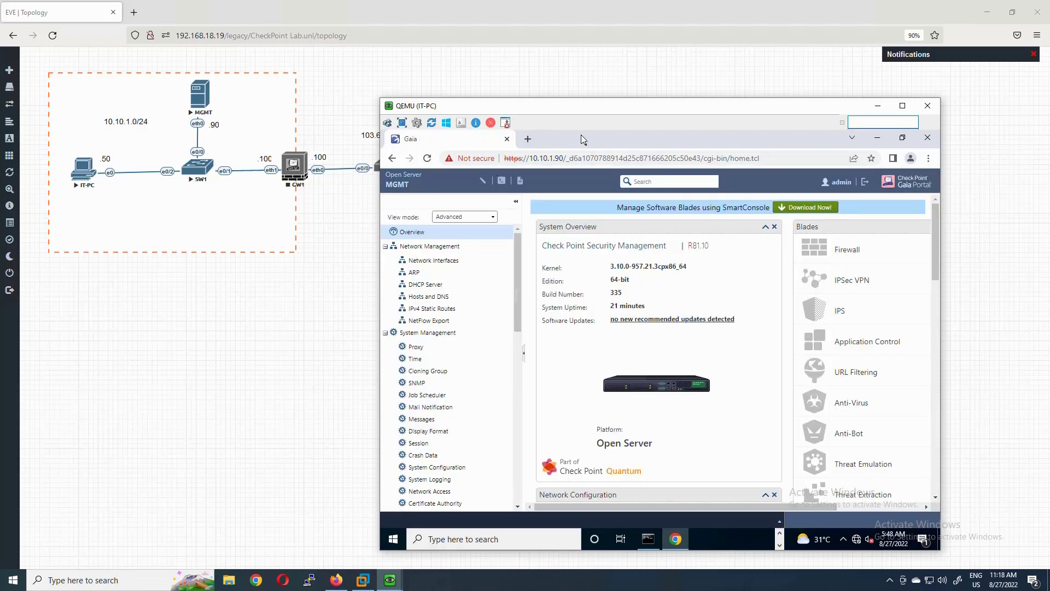
drag(596, 125, 565, 107)
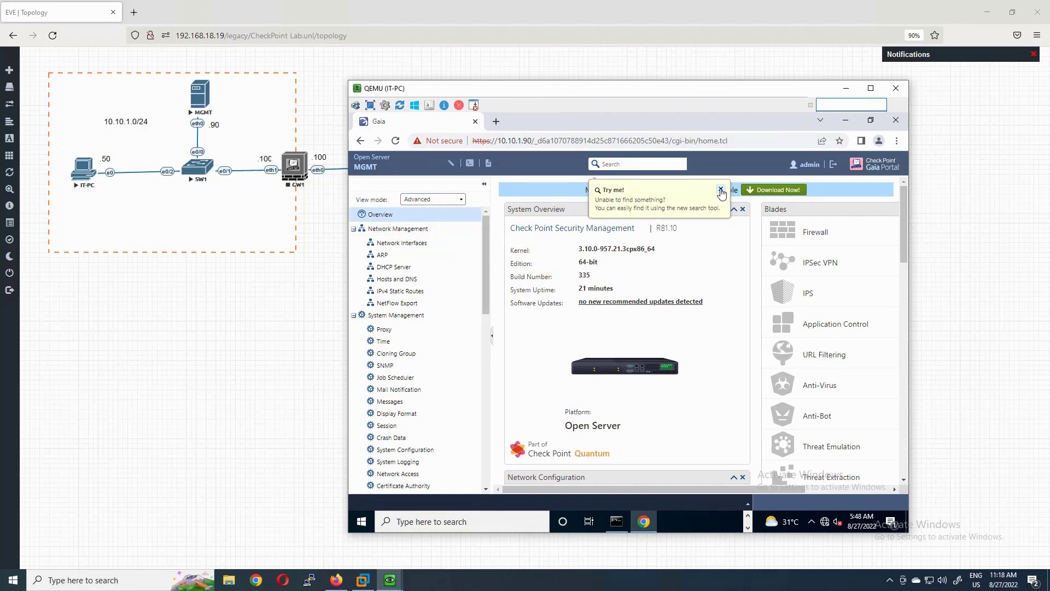
click(721, 188)
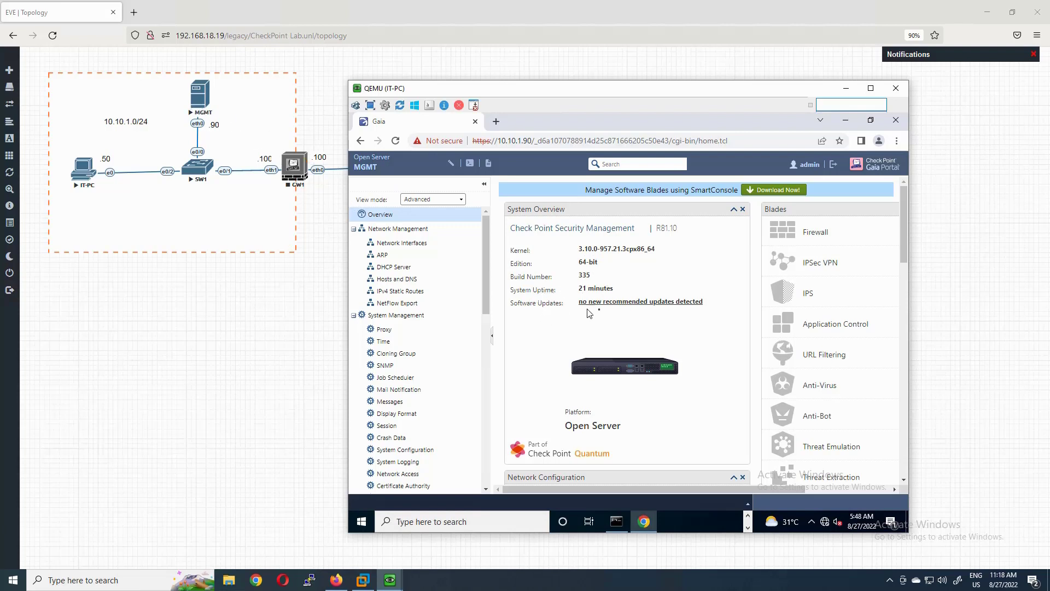
scroll(604, 308, down, 1)
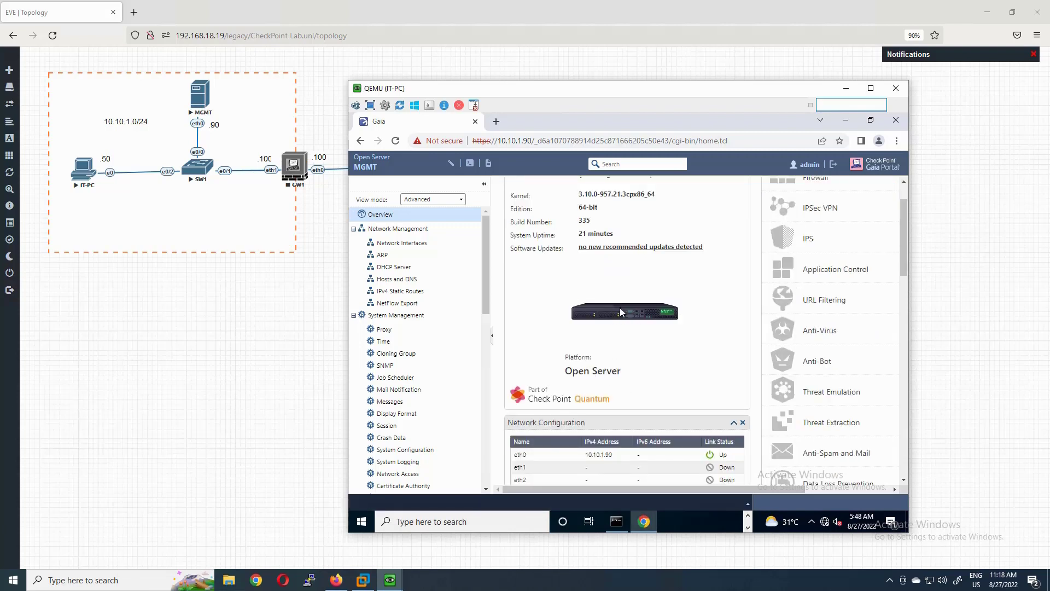
scroll(622, 312, down, 3)
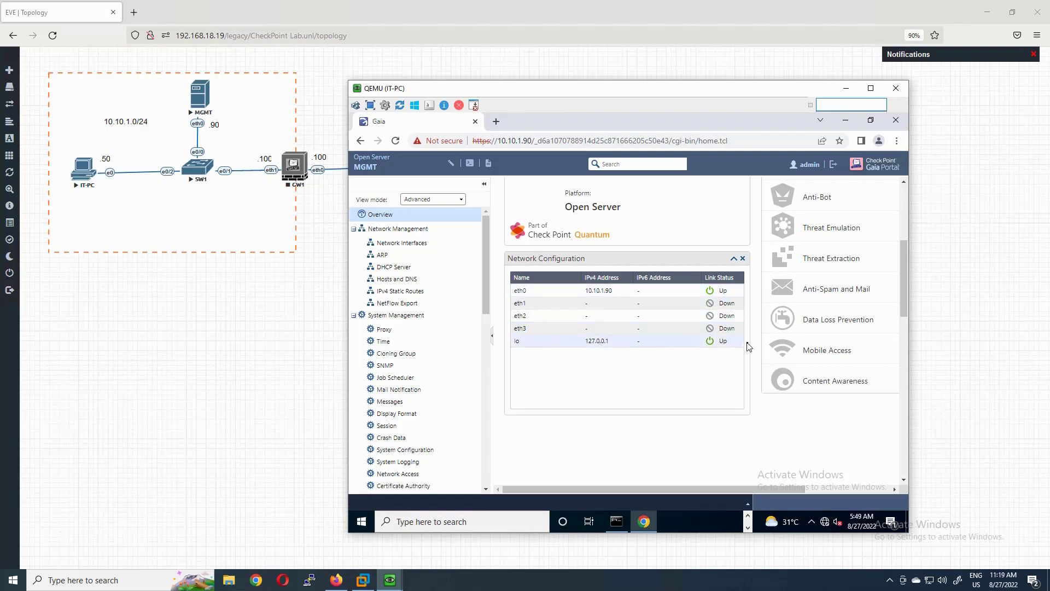
scroll(749, 346, up, 4)
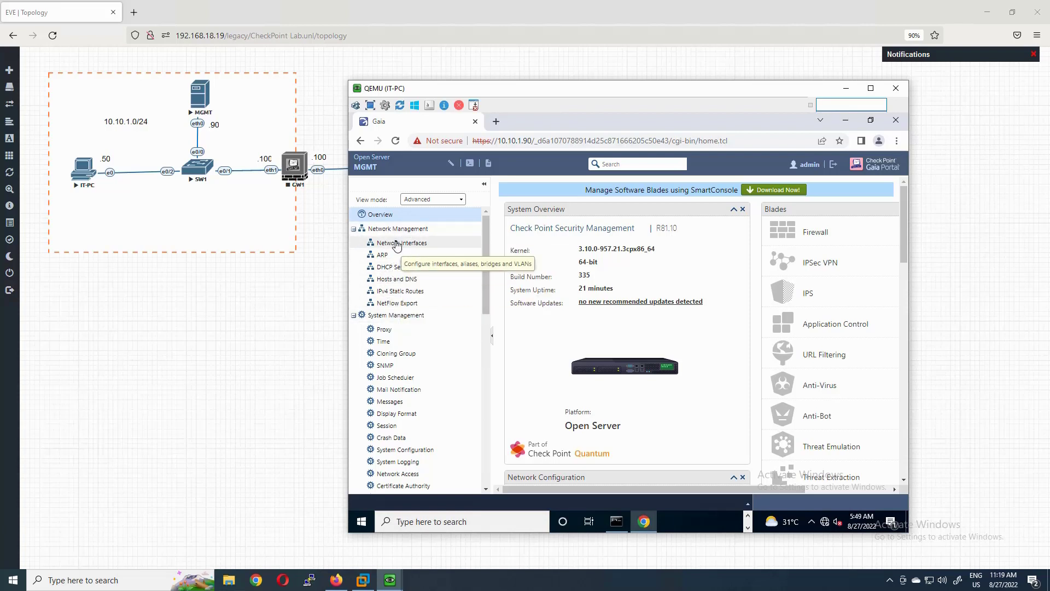
- Tick Enable on eth1 in Network Interfaces, then close its edit dialog
click(396, 244)
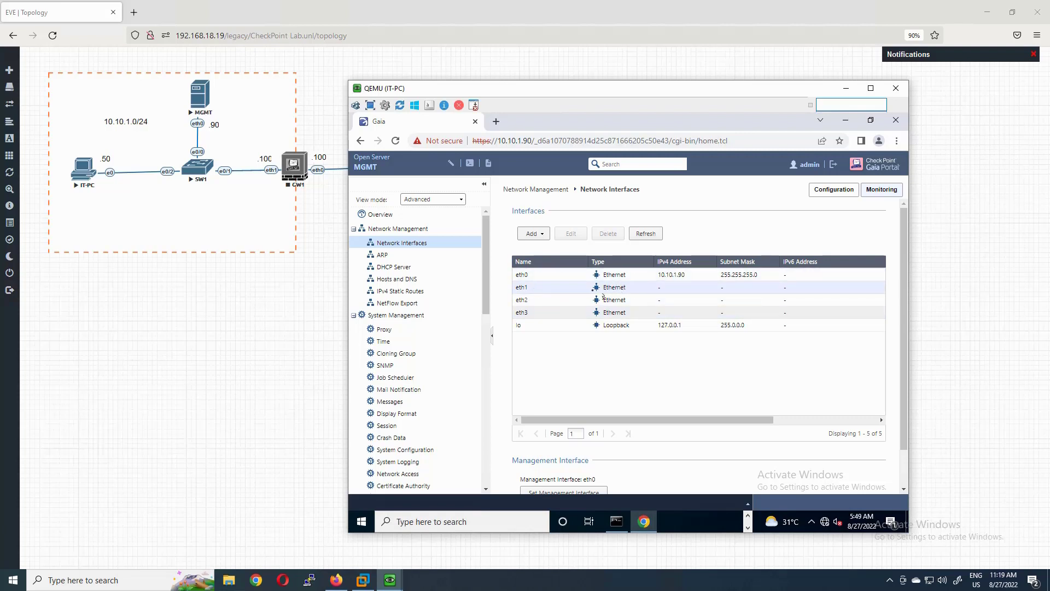
click(540, 290)
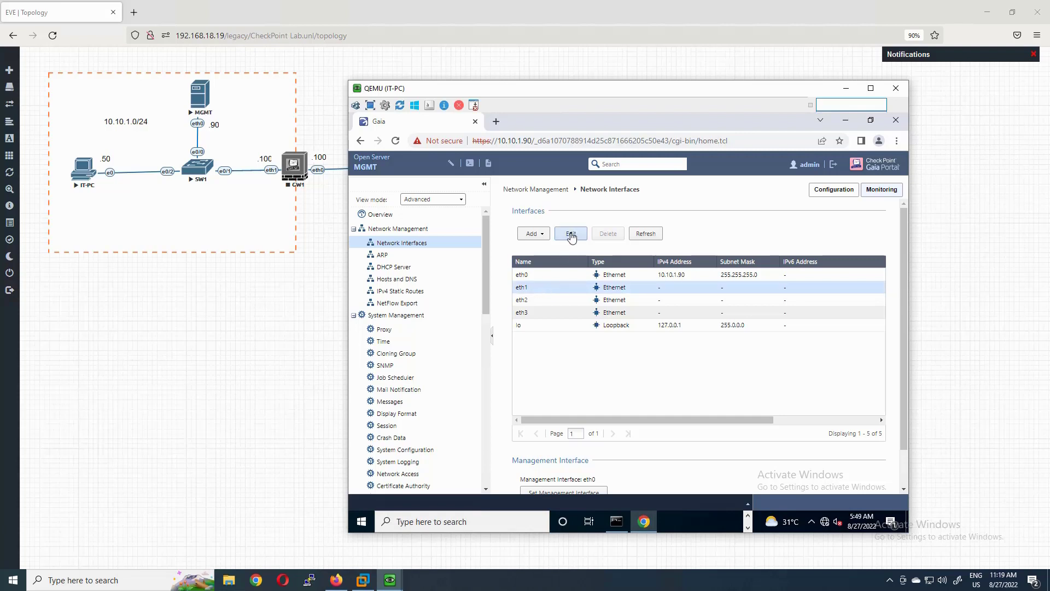
click(571, 235)
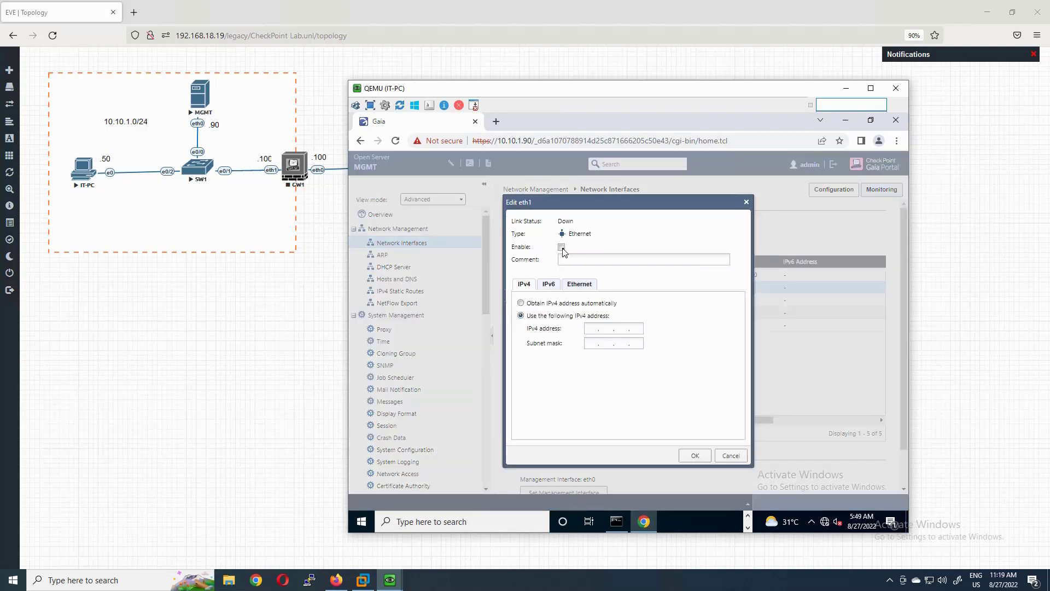
click(561, 247)
click(732, 457)
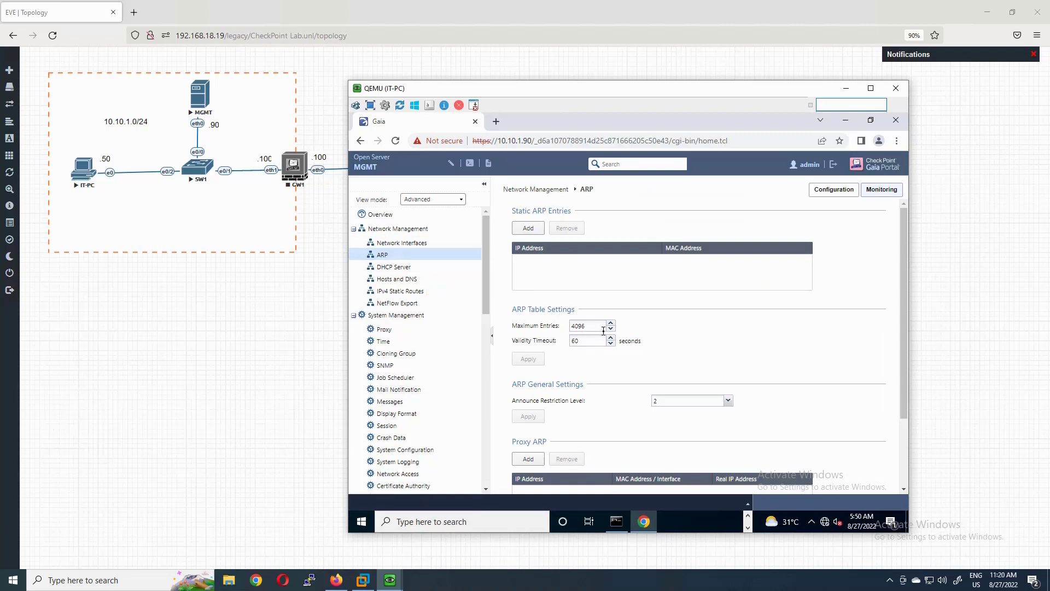
- Review the DHCP Server and Hosts and DNS settings, including the Secondary DNS field
scroll(578, 326, down, 3)
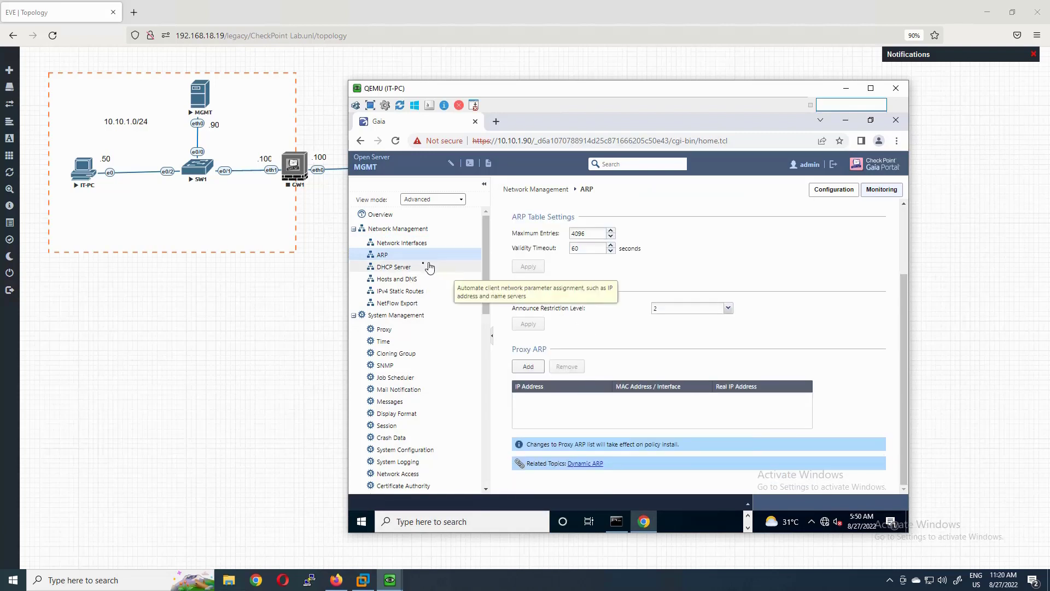
click(404, 268)
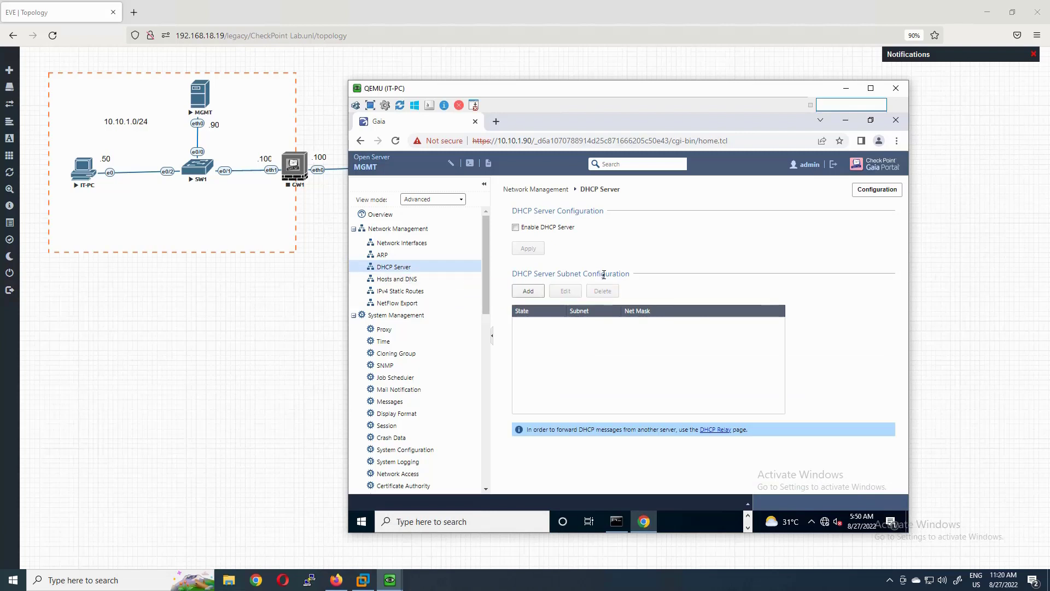
click(397, 279)
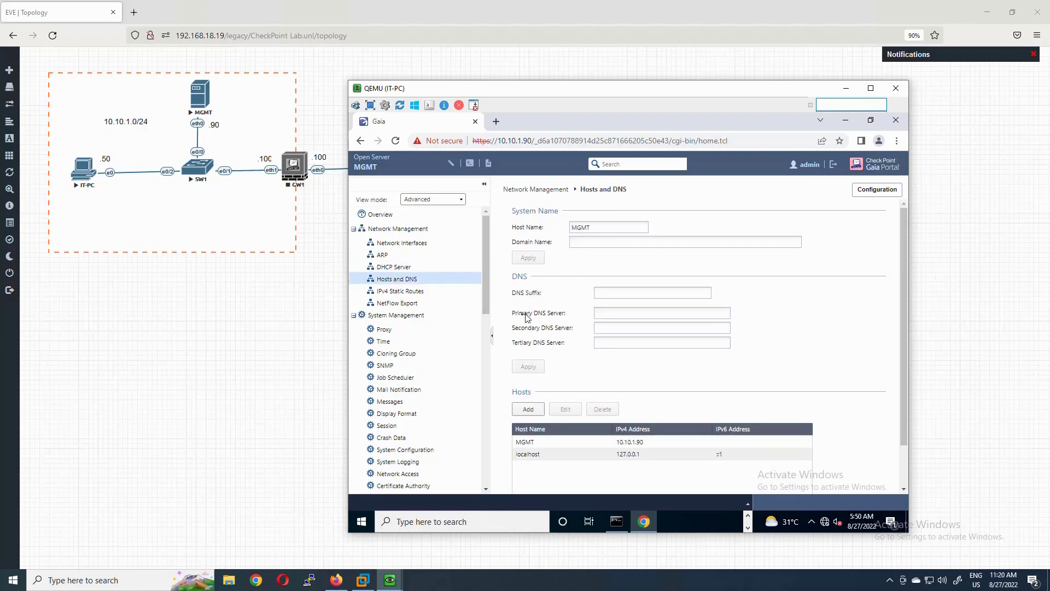
click(604, 327)
- View IPv4 Static Routes showing the Default route via 10.10.1.100, rank 60
click(405, 291)
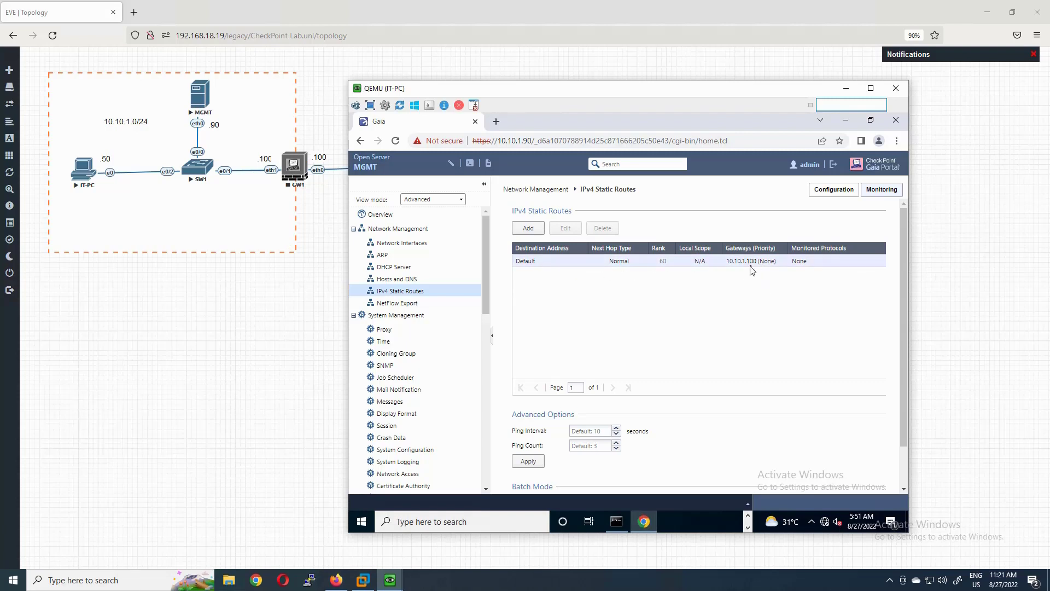
scroll(405, 313, down, 1)
scroll(405, 313, down, 6)
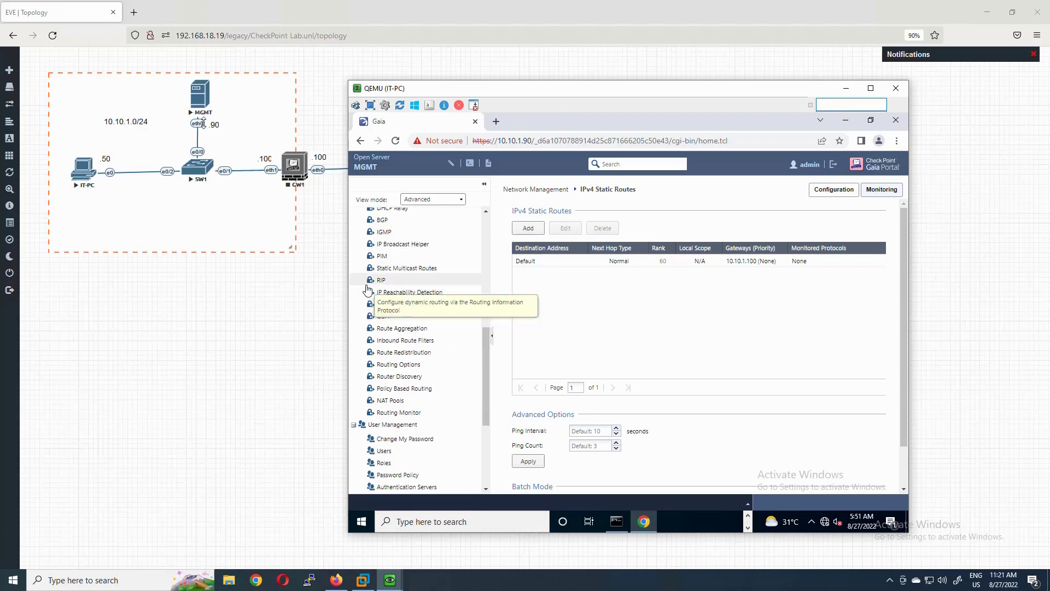
scroll(432, 306, down, 3)
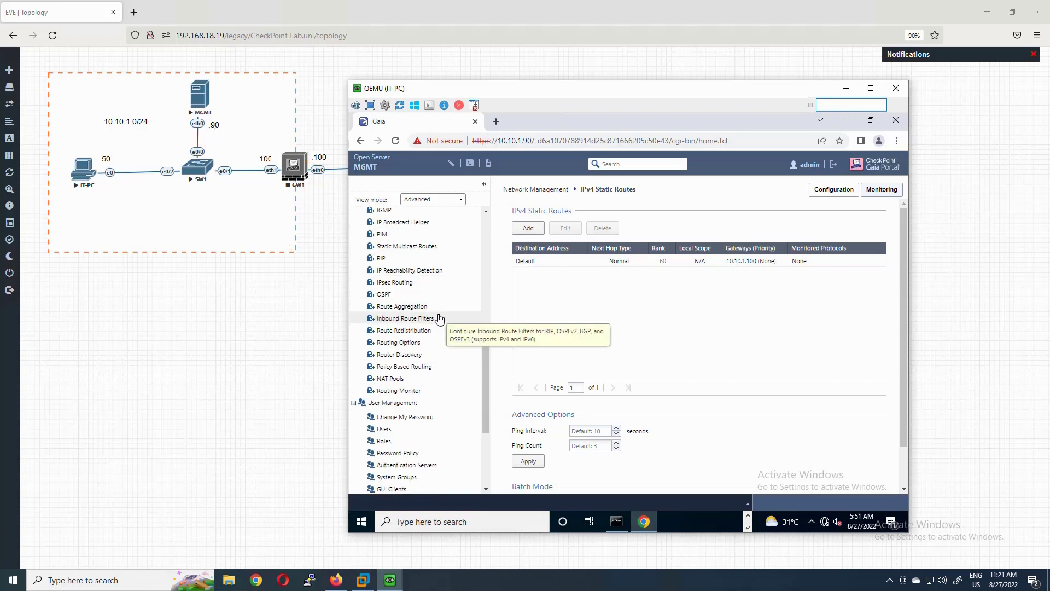
scroll(435, 315, up, 3)
scroll(418, 321, down, 4)
scroll(417, 321, down, 5)
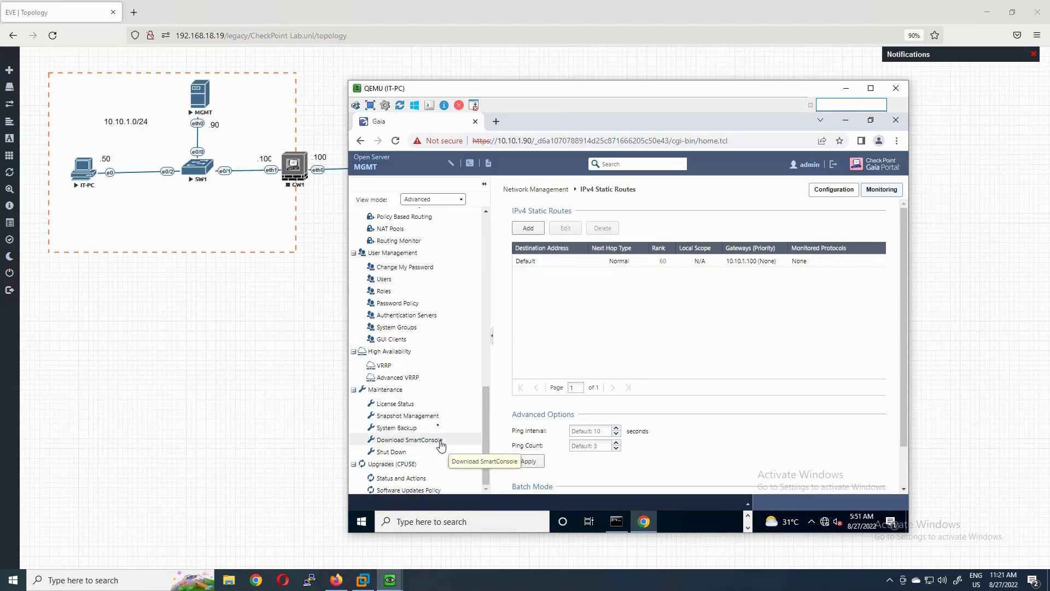
- Browse the Gaia Portal Shut Down, Snapshot Management and System Backup pages
click(391, 453)
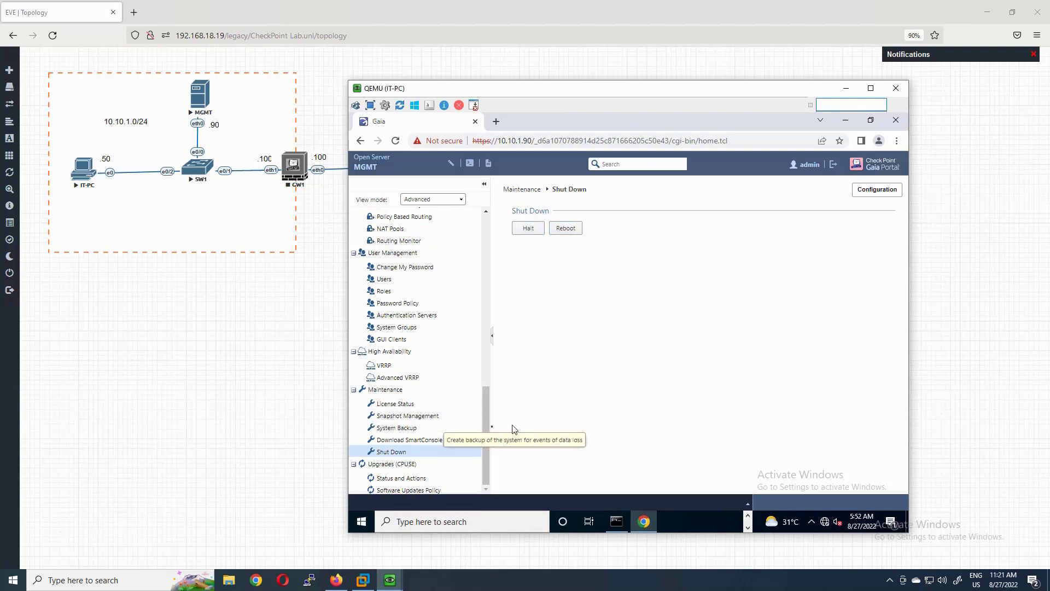
click(426, 417)
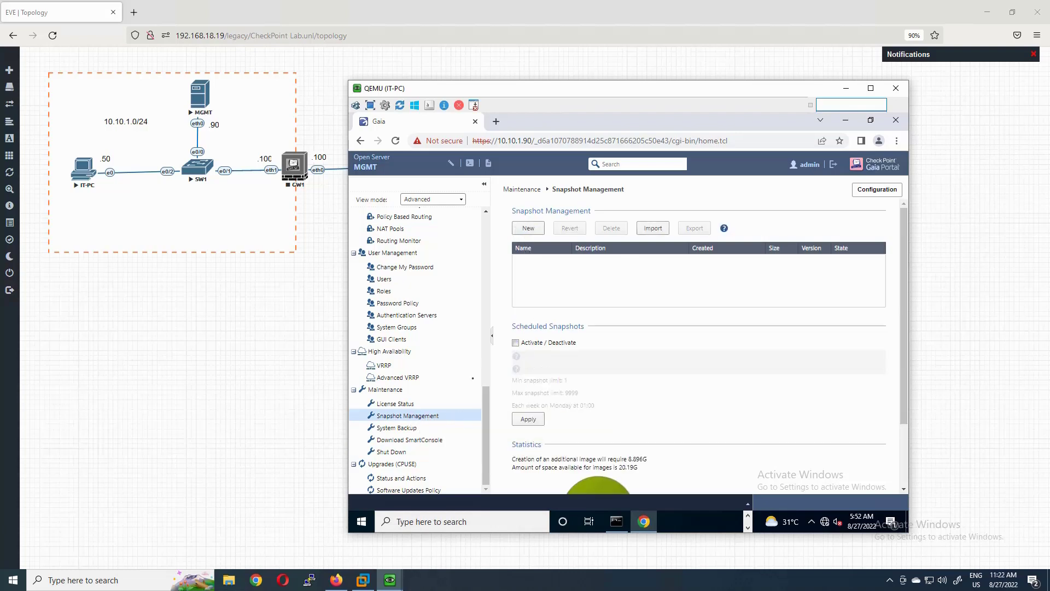
click(413, 431)
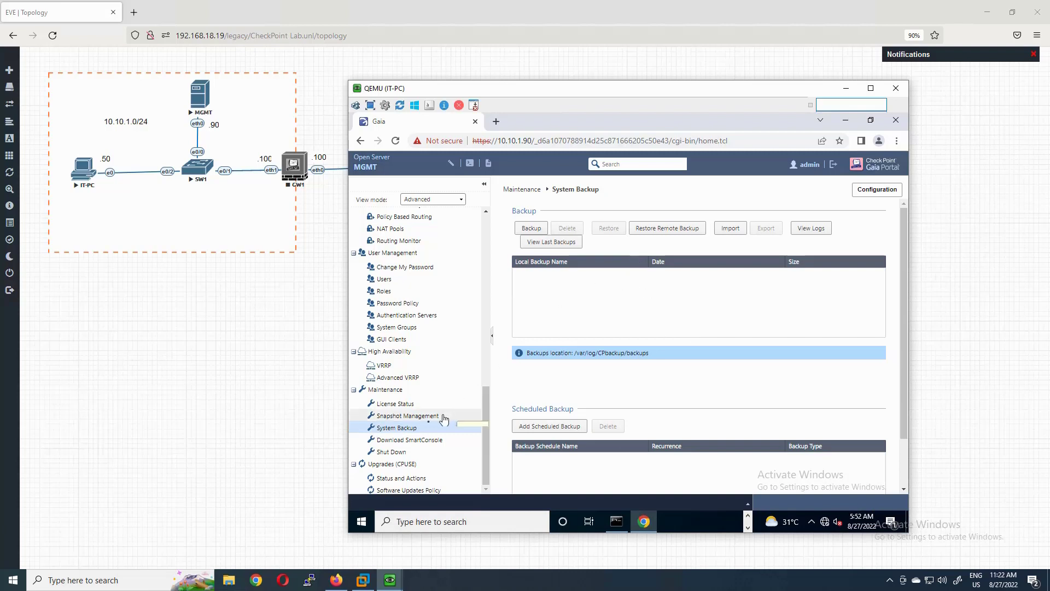
- Review the CPUSE Status and Actions and Software Updates Policy pages, then minimize Chrome
click(402, 478)
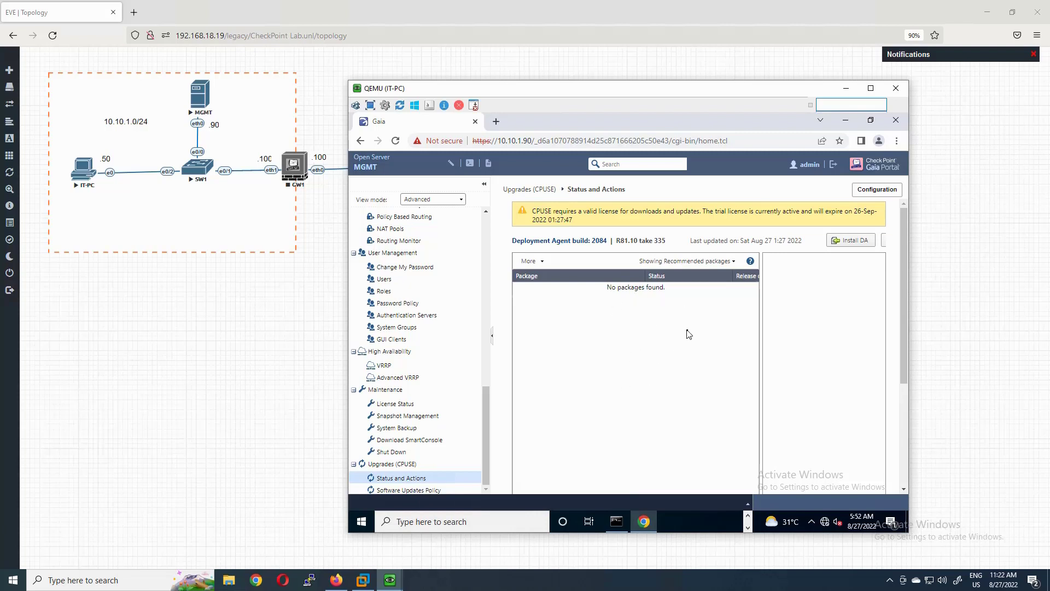
click(408, 490)
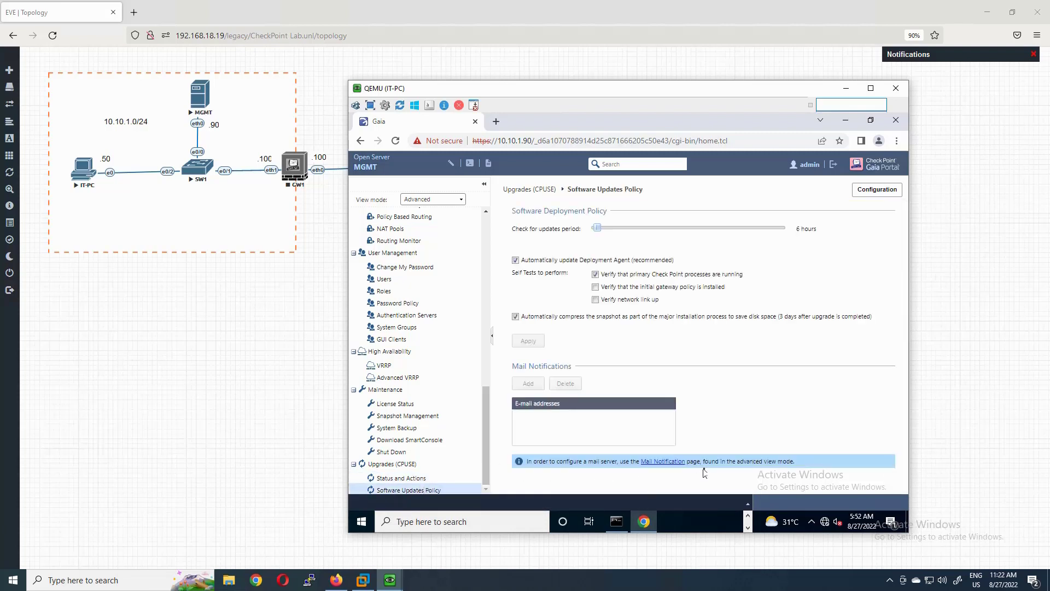
scroll(416, 306, up, 10)
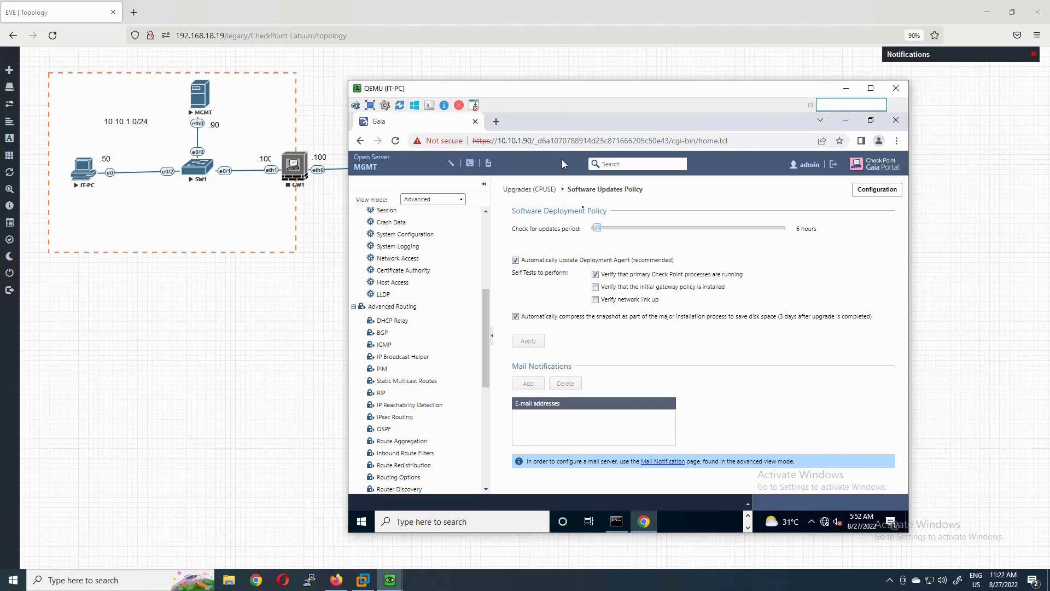
click(845, 119)
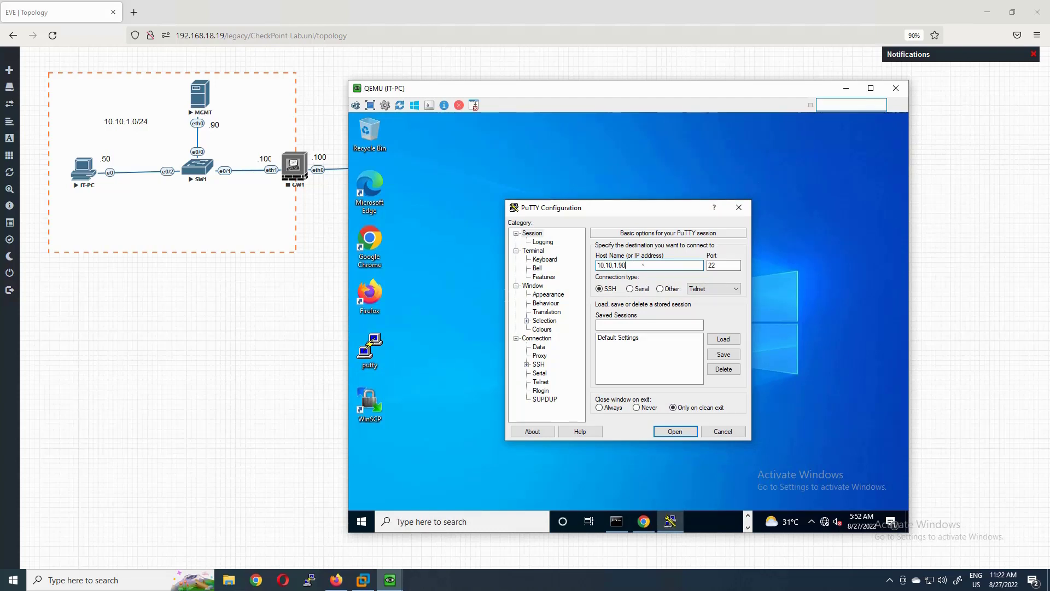
- Connect over SSH to 10.10.1.90 on port 22, accept the host key, and log in as admin
drag(717, 265, 706, 265)
click(675, 431)
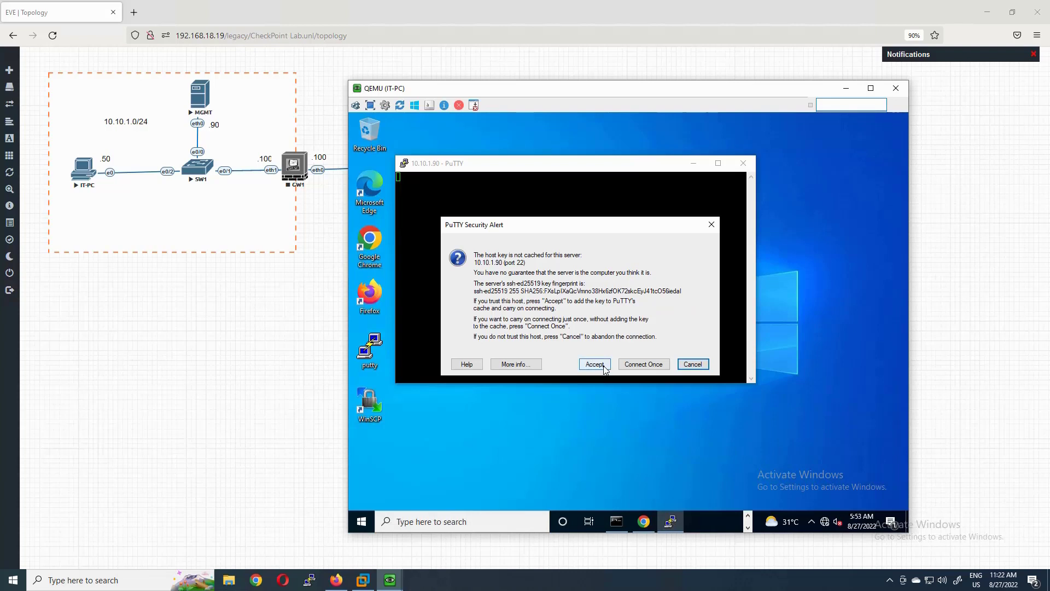
click(605, 370)
text(admin)
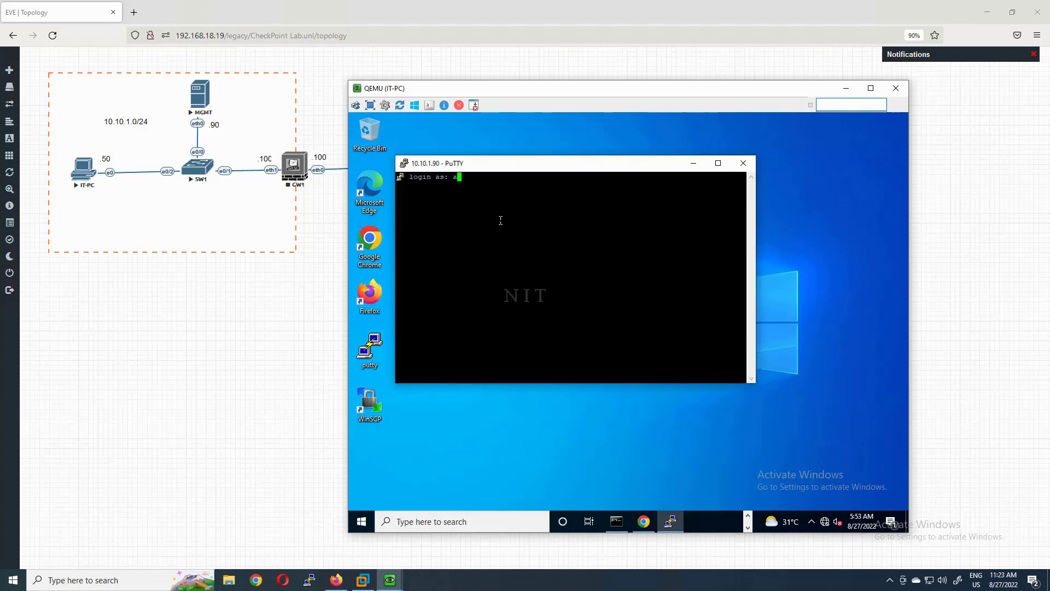
key(Return)
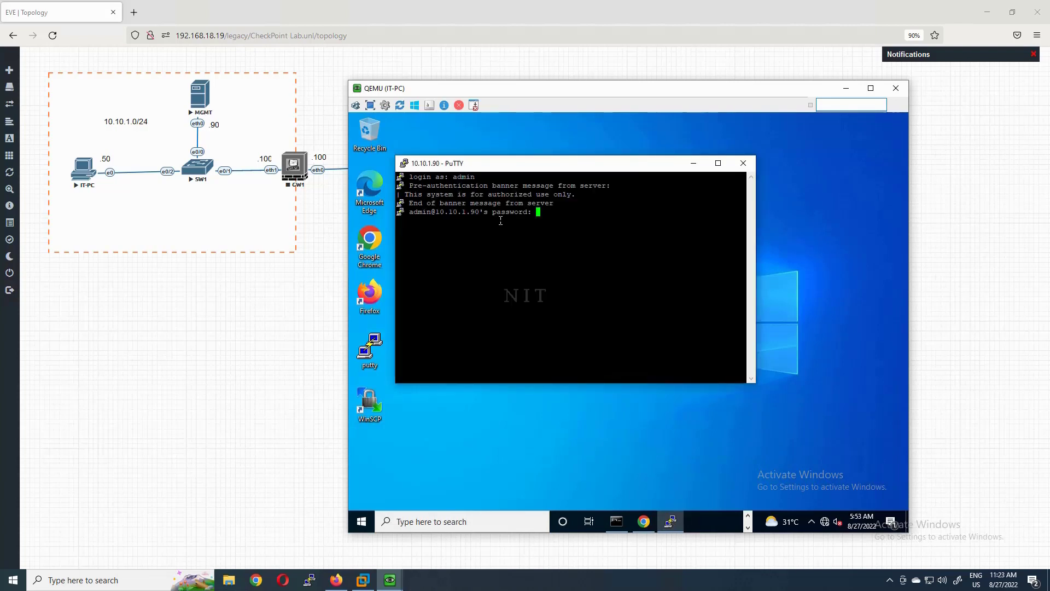
key(Return)
key(Return)
key(Return)
key(Return)
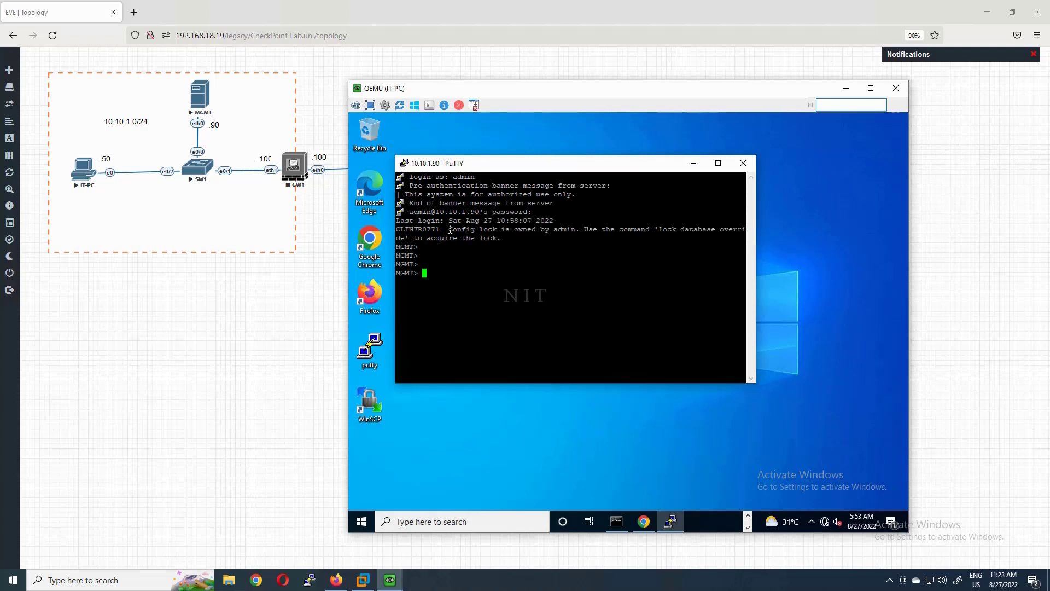
- Note the configuration lock ownership message and compare it with the Gaia portal
drag(450, 229, 576, 229)
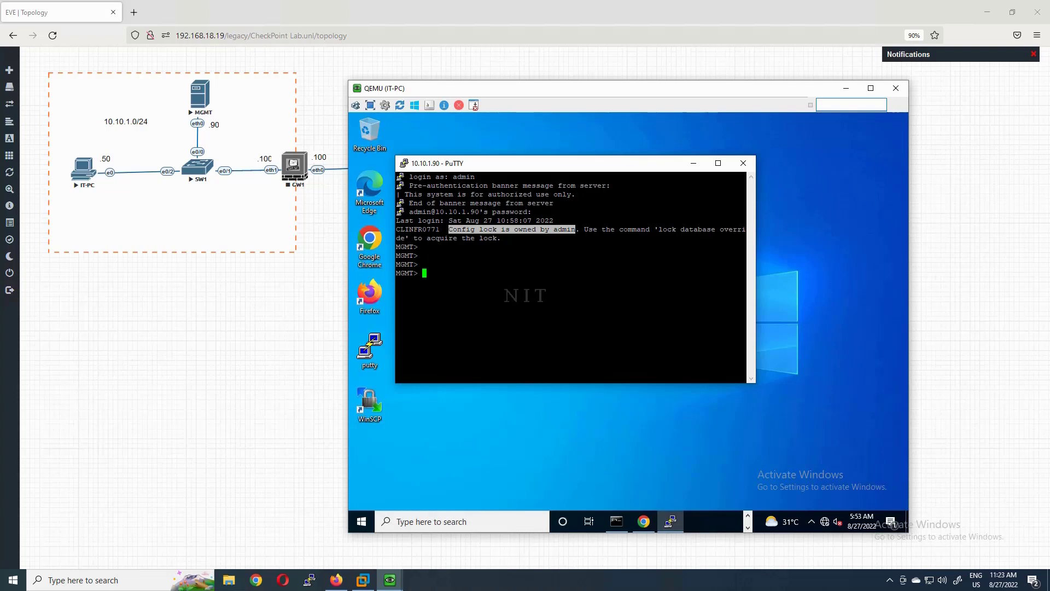
click(643, 521)
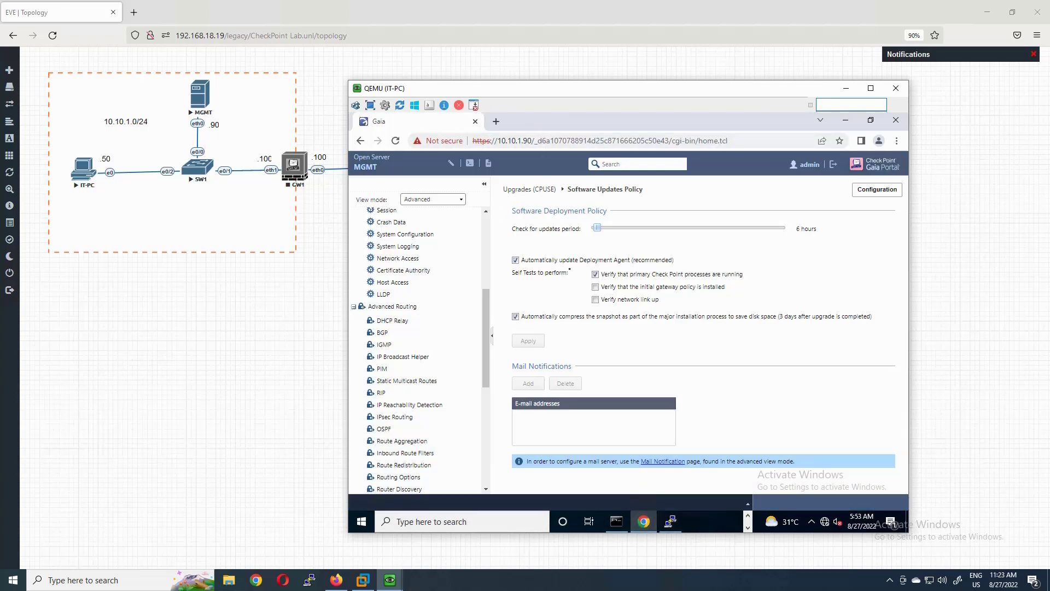
click(845, 120)
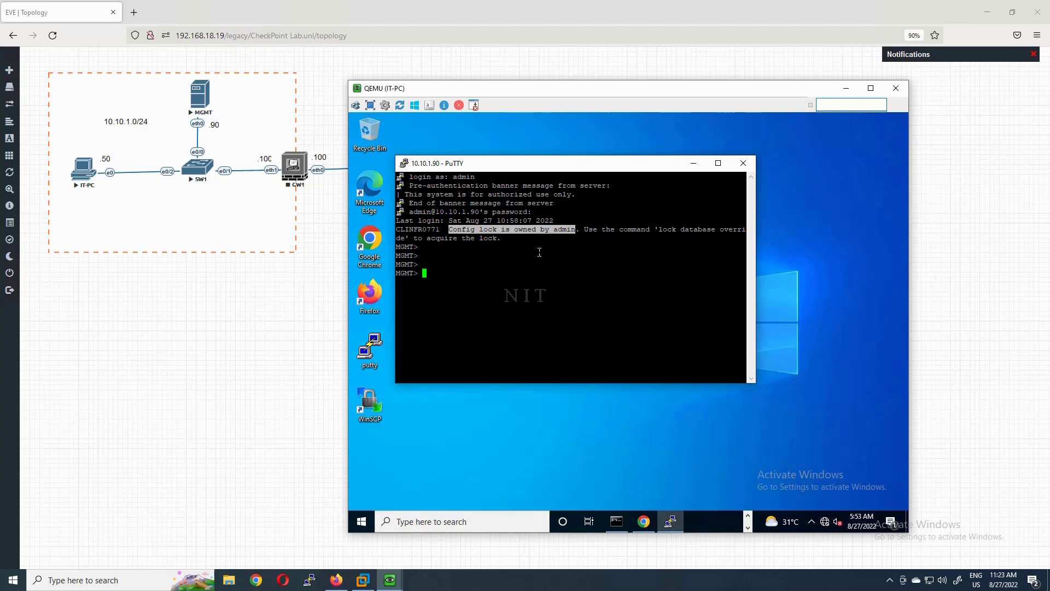
click(492, 285)
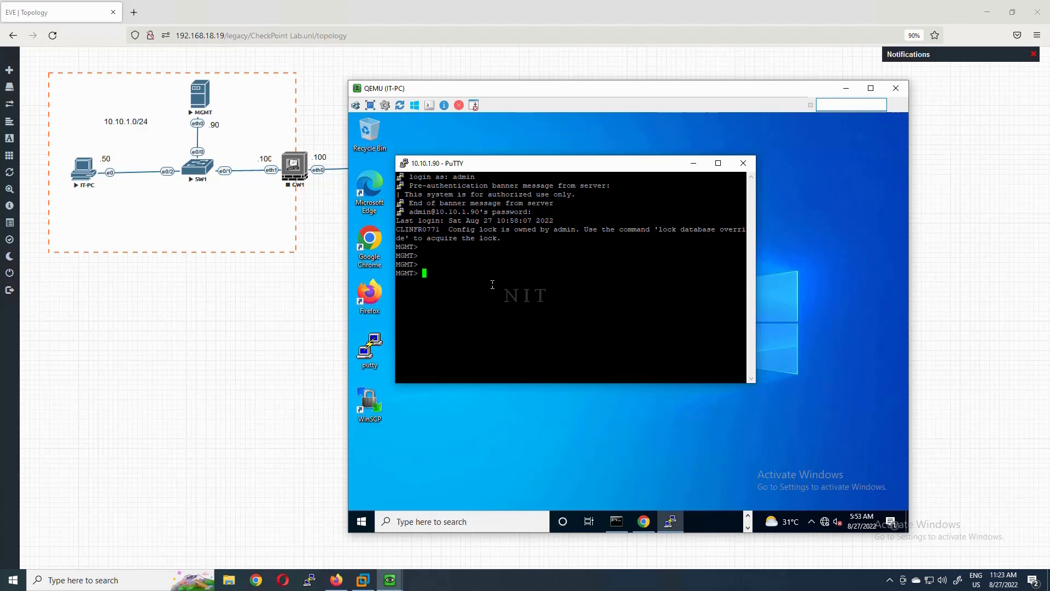
- Run 'lock database override' using Tab completion to take the configuration lock
text(lo)
key(Tab)
text(c)
key(Tab)
text(da)
key(Tab)
text(o)
key(Tab)
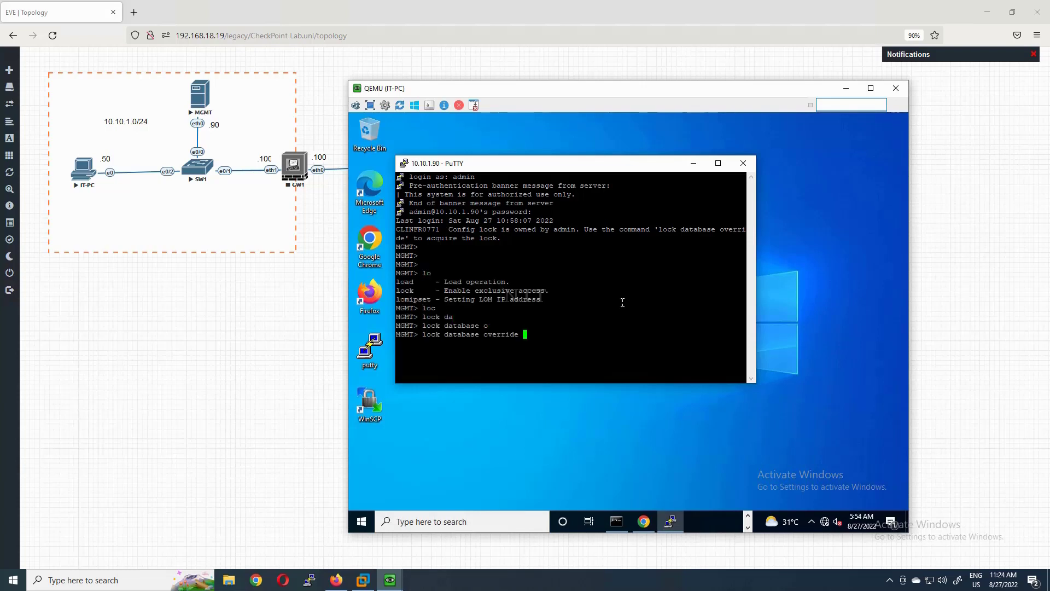
key(Return)
drag(521, 339, 430, 335)
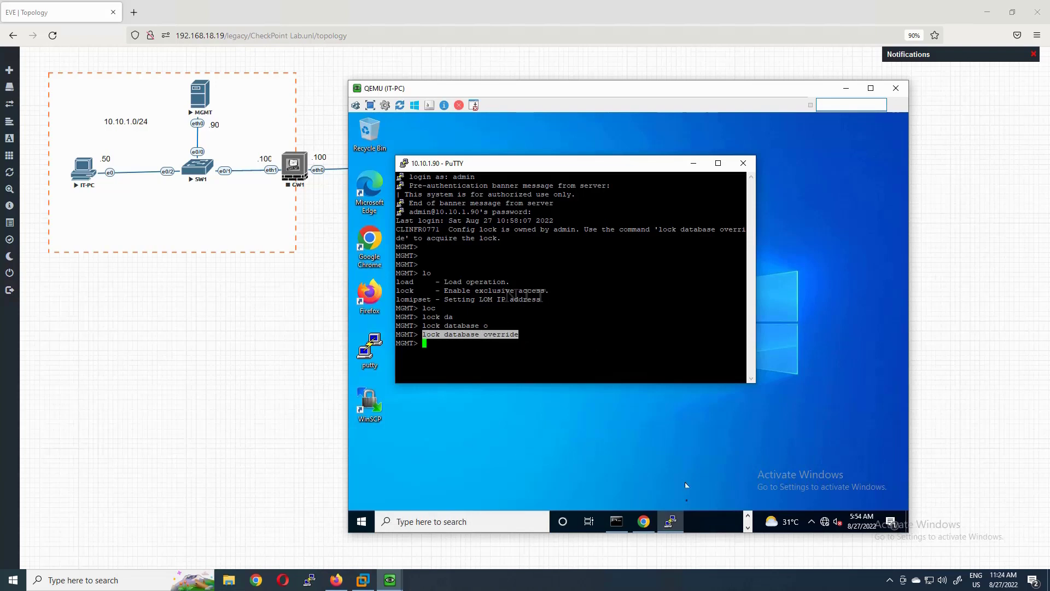
click(643, 521)
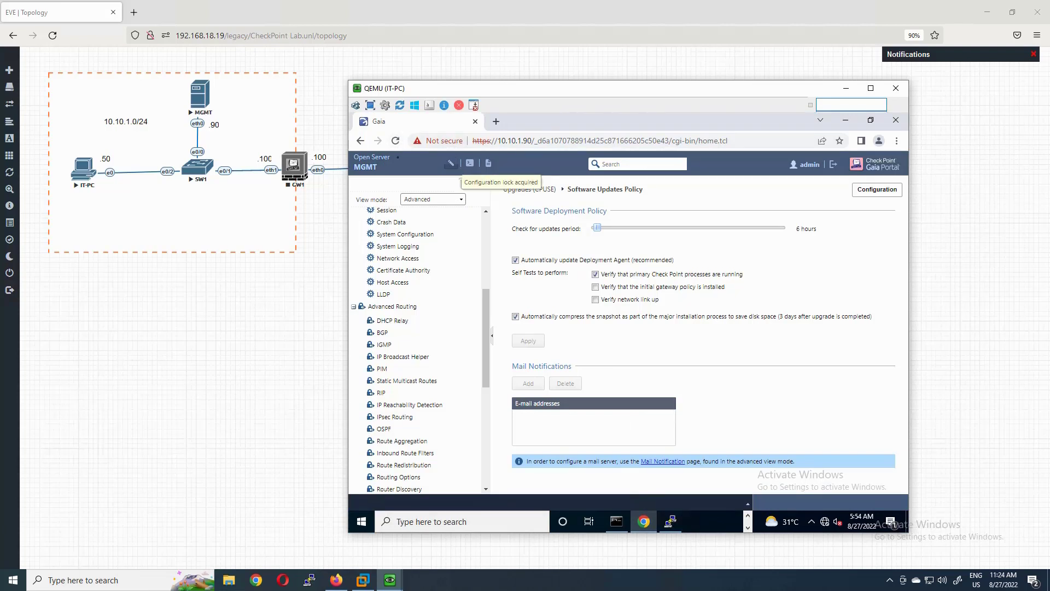
- Reload the Gaia portal and override the configuration lock, confirming with Yes
click(396, 142)
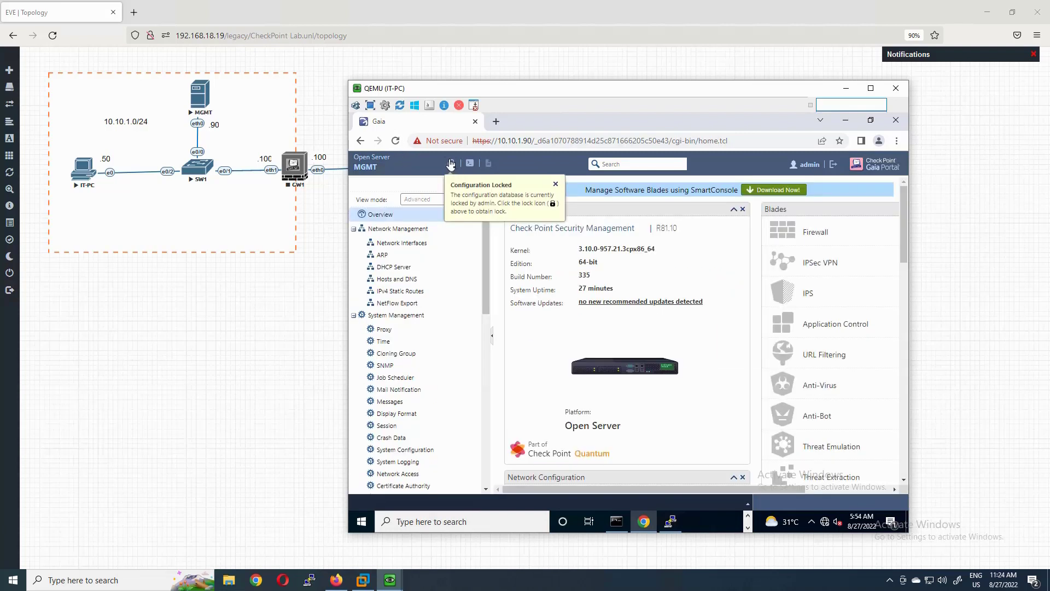
click(670, 521)
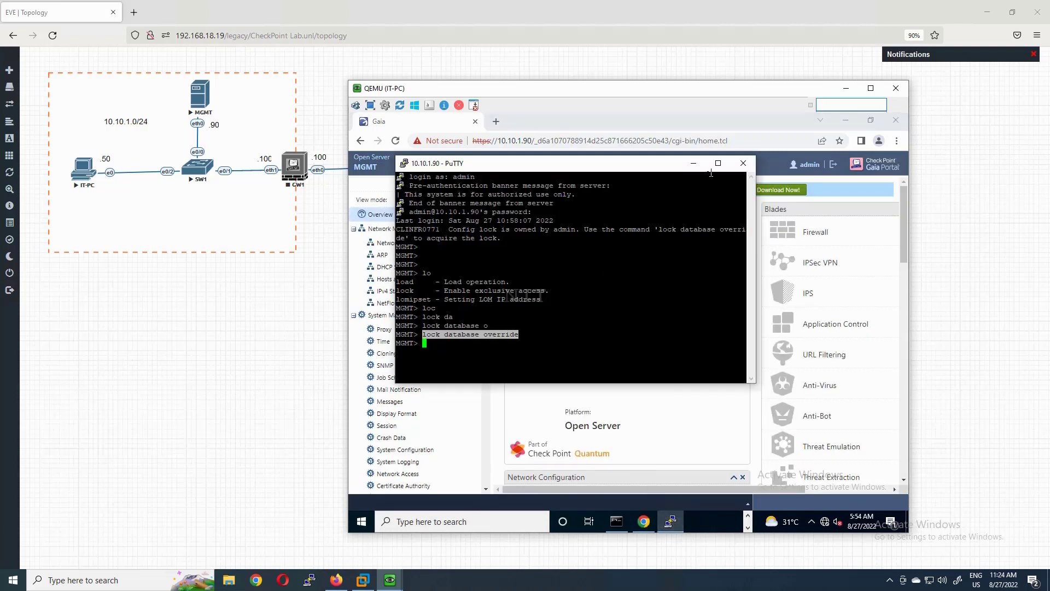
key(alt+Tab)
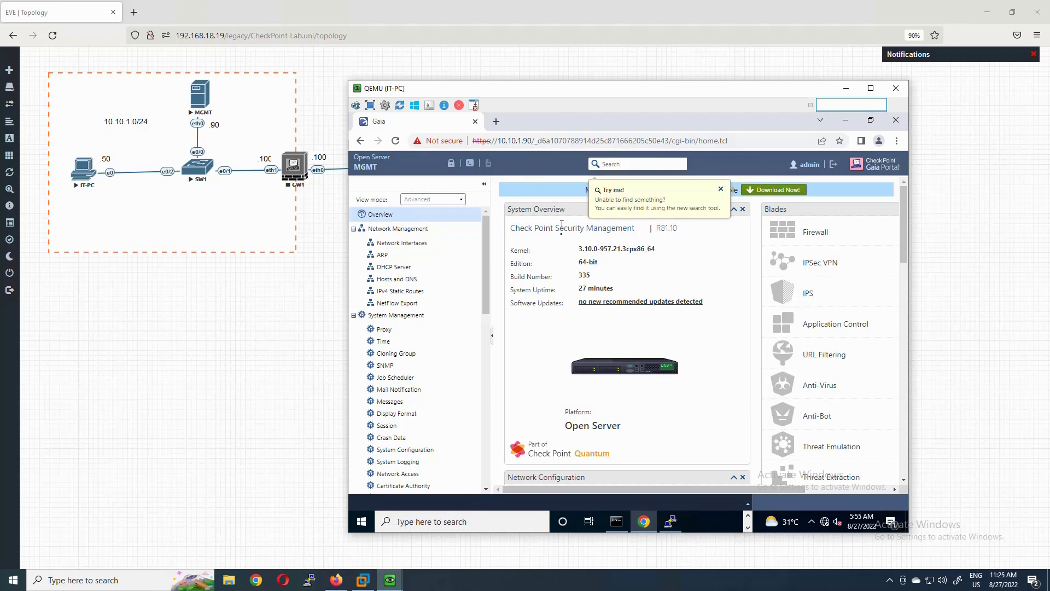
mouse_move(671, 529)
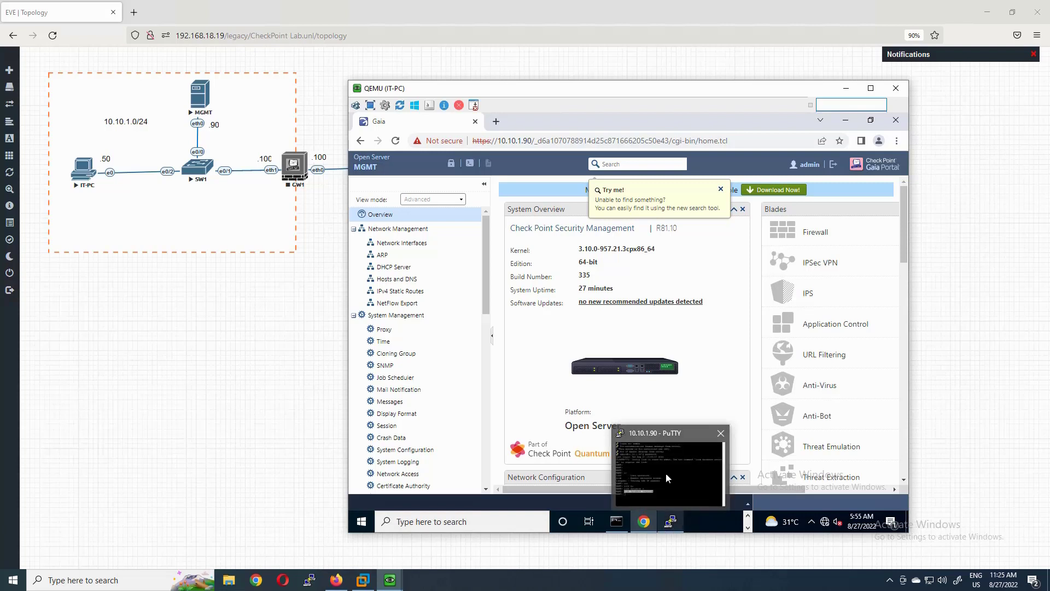
click(669, 478)
drag(539, 172, 545, 240)
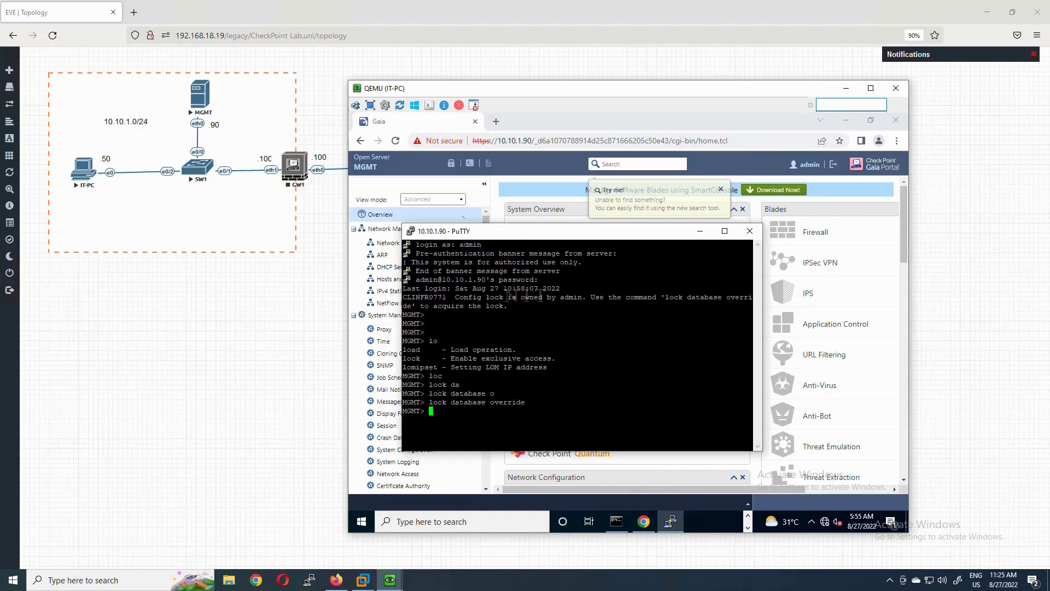
click(451, 165)
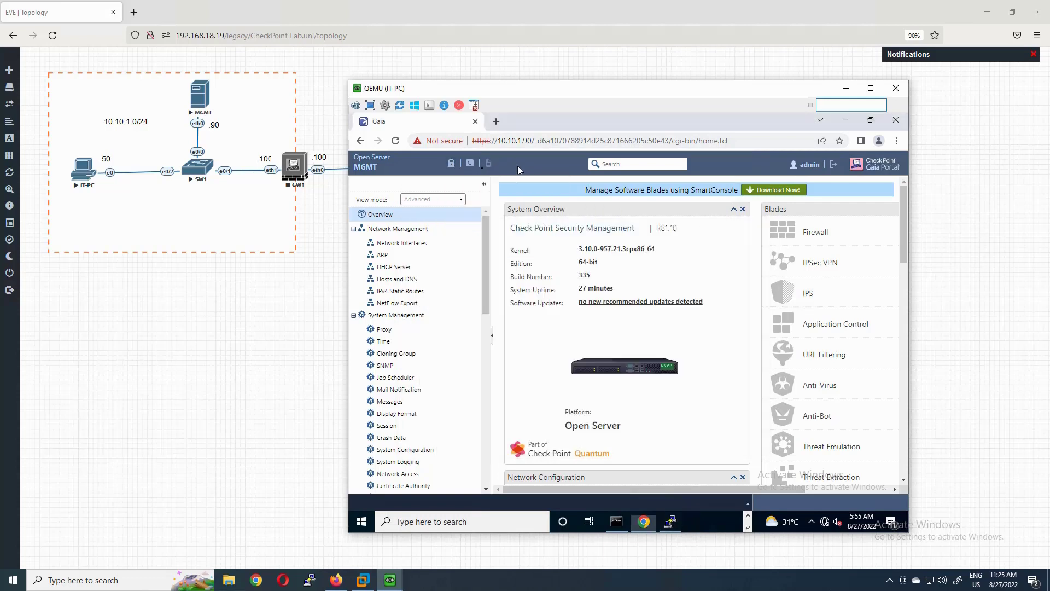
click(452, 164)
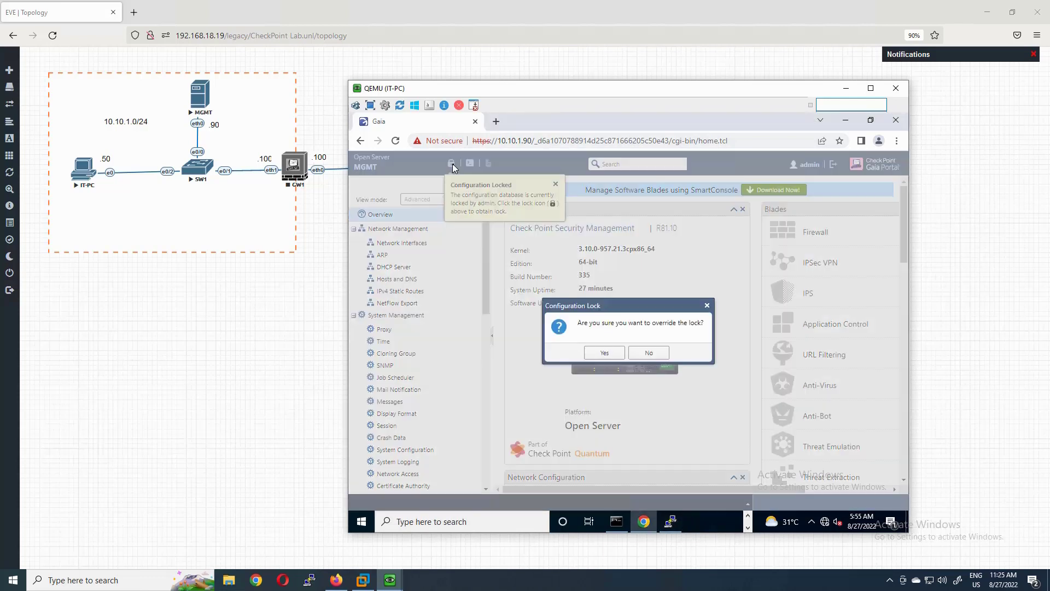
click(604, 352)
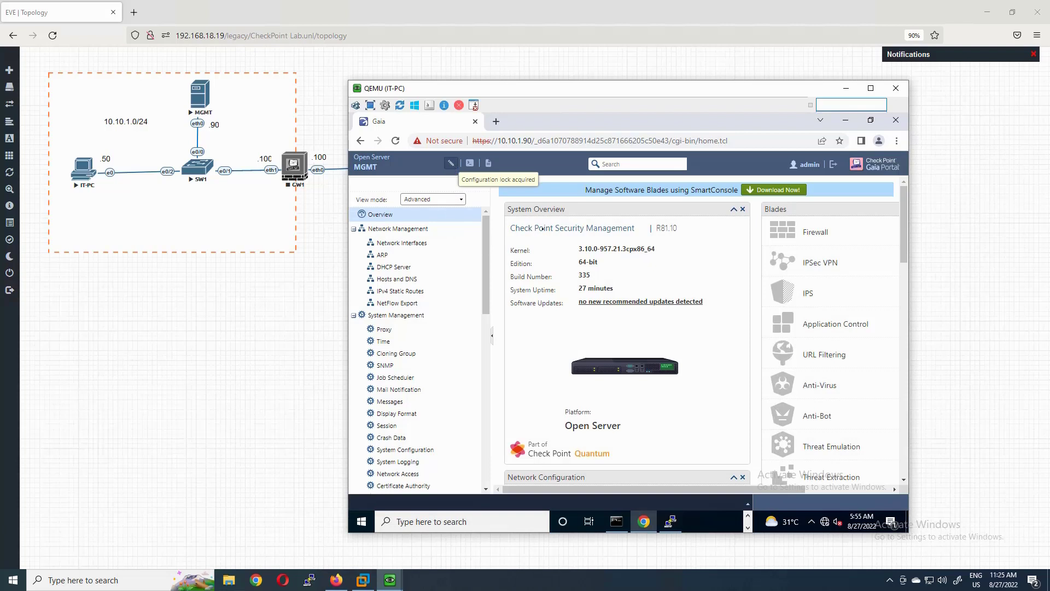
- Confirm the SSH session still responds, then minimize PuTTY and the IT-PC console
click(670, 521)
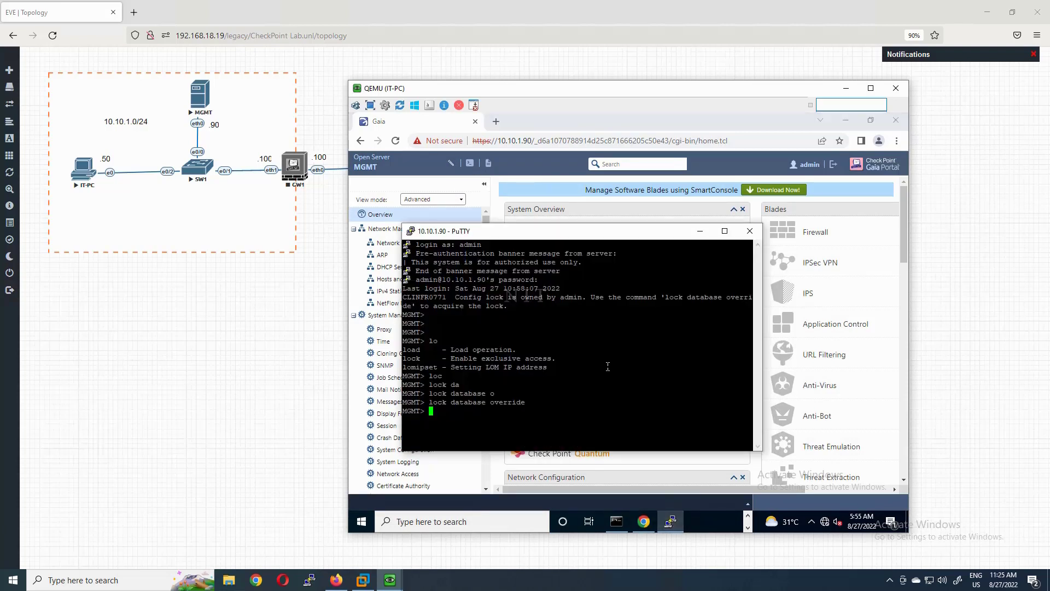
key(Return)
key(Return)
key(Return)
key(Return)
key(Return)
key(Return)
key(Return)
key(Return)
key(Return)
key(Return)
key(Return)
key(Return)
key(Return)
key(Return)
key(Return)
key(Return)
key(Return)
key(Return)
drag(560, 234, 572, 255)
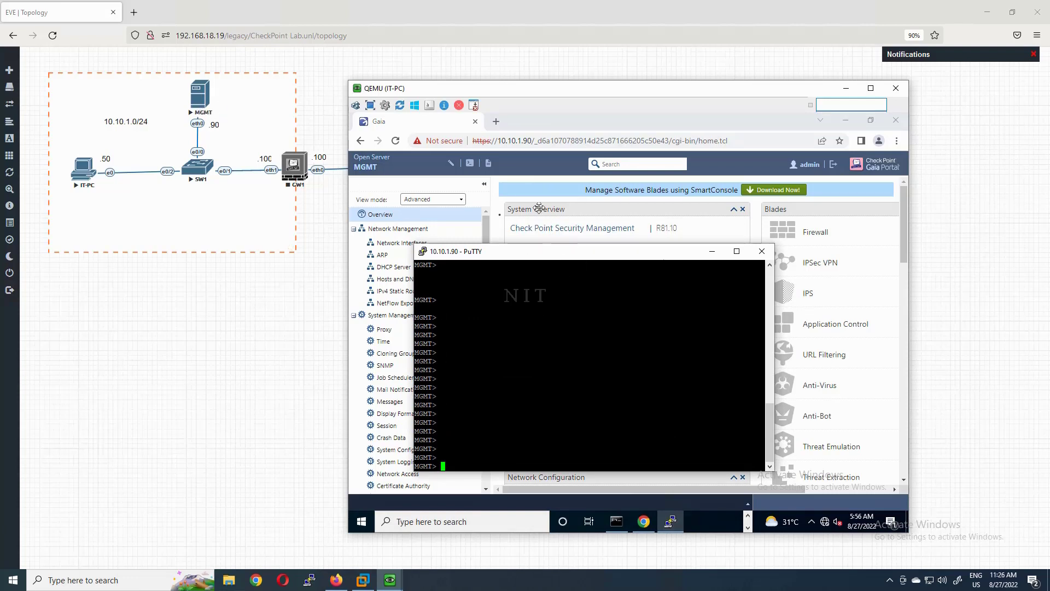
click(712, 251)
click(195, 86)
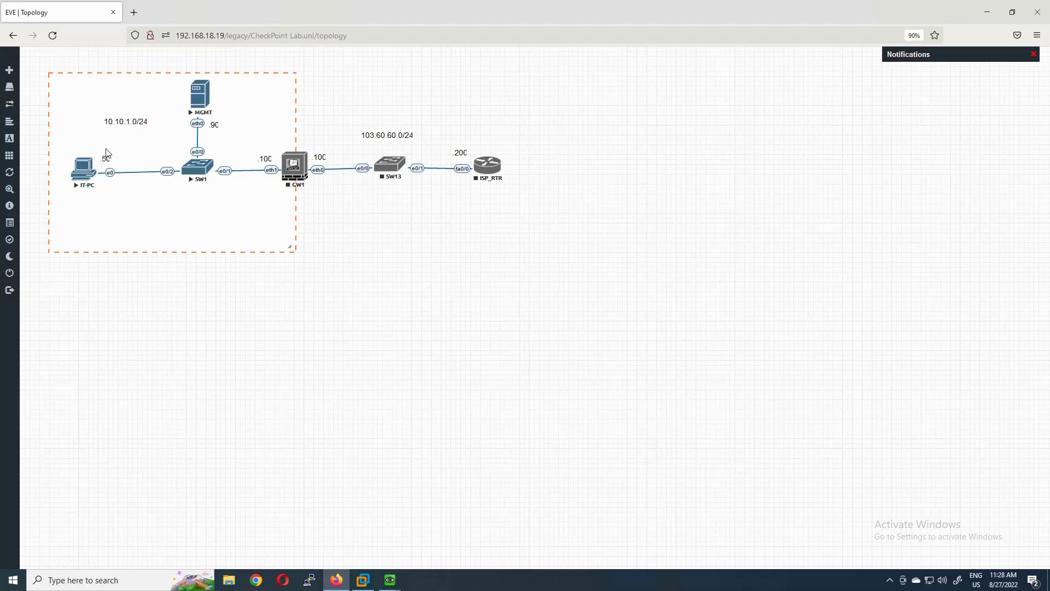
- Open the IT-PC console and start the SmartConsole download from the Gaia Portal banner
click(92, 167)
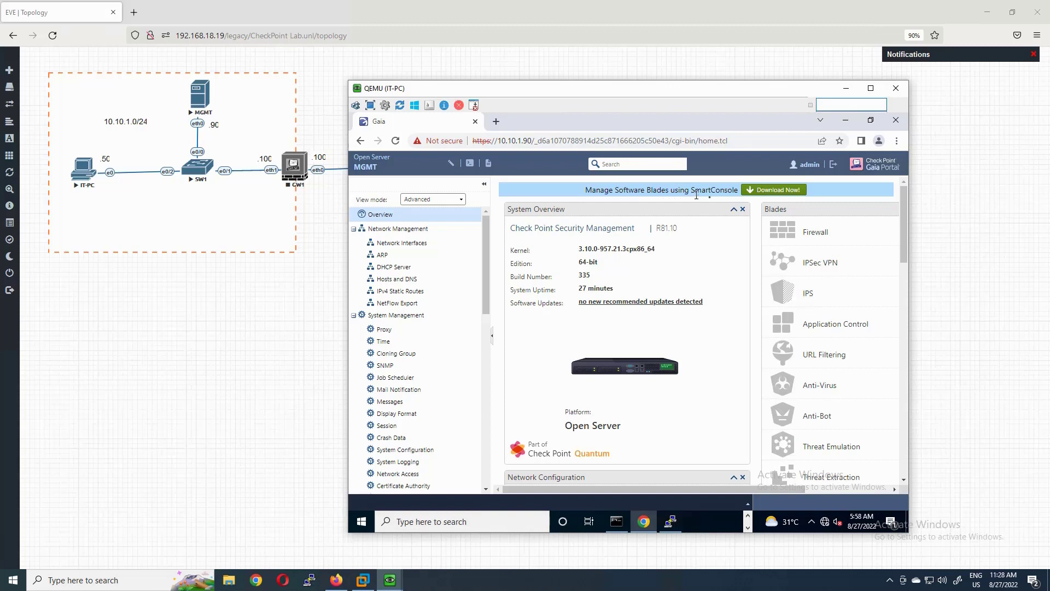
click(783, 191)
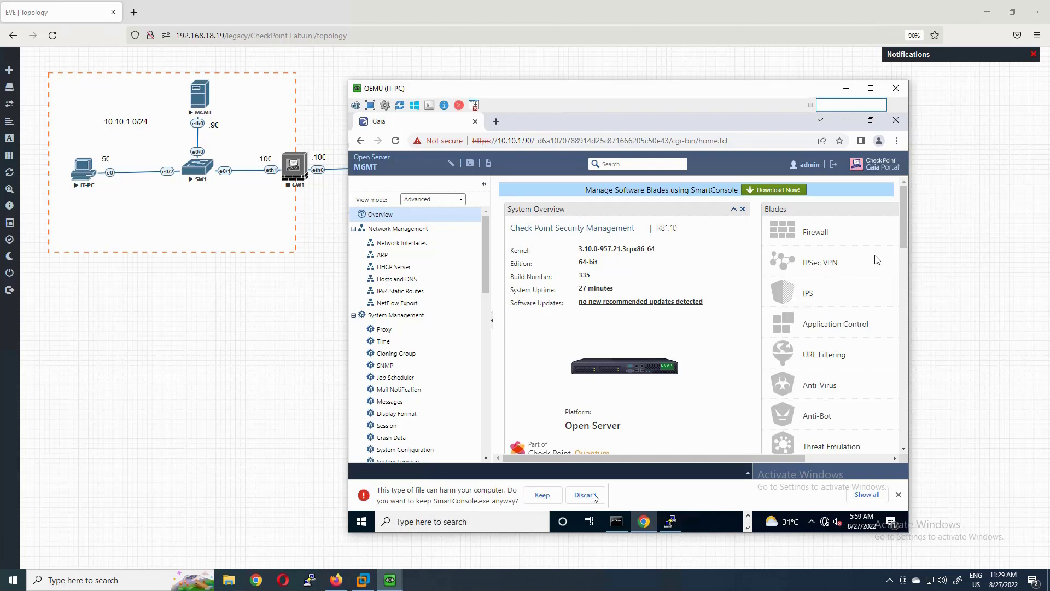
- Keep and run SmartConsole.exe, accept the EULA, and install SmartConsole R81.10 through to Finish
click(542, 496)
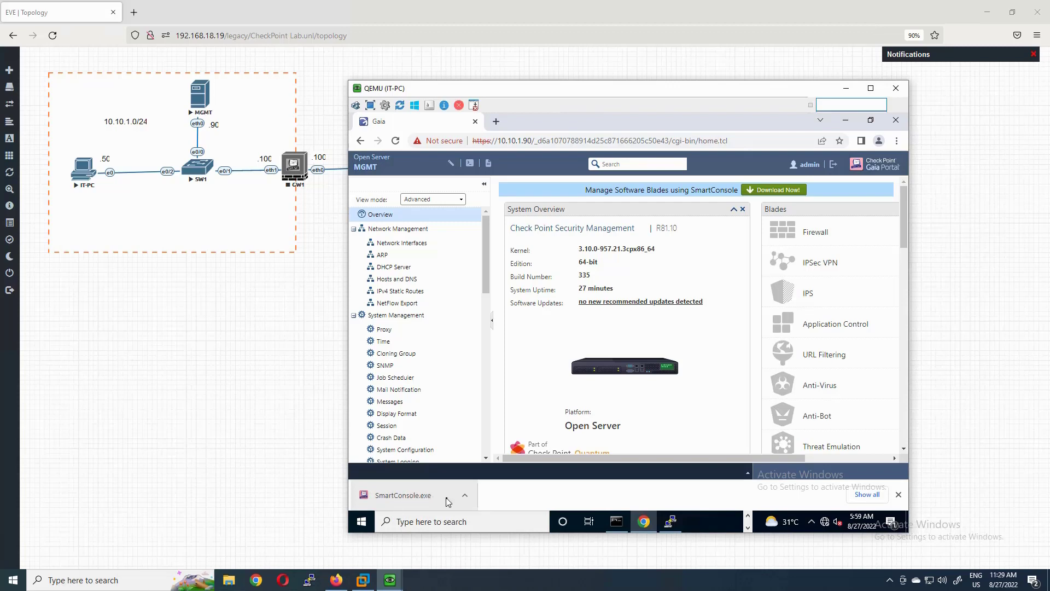
click(402, 497)
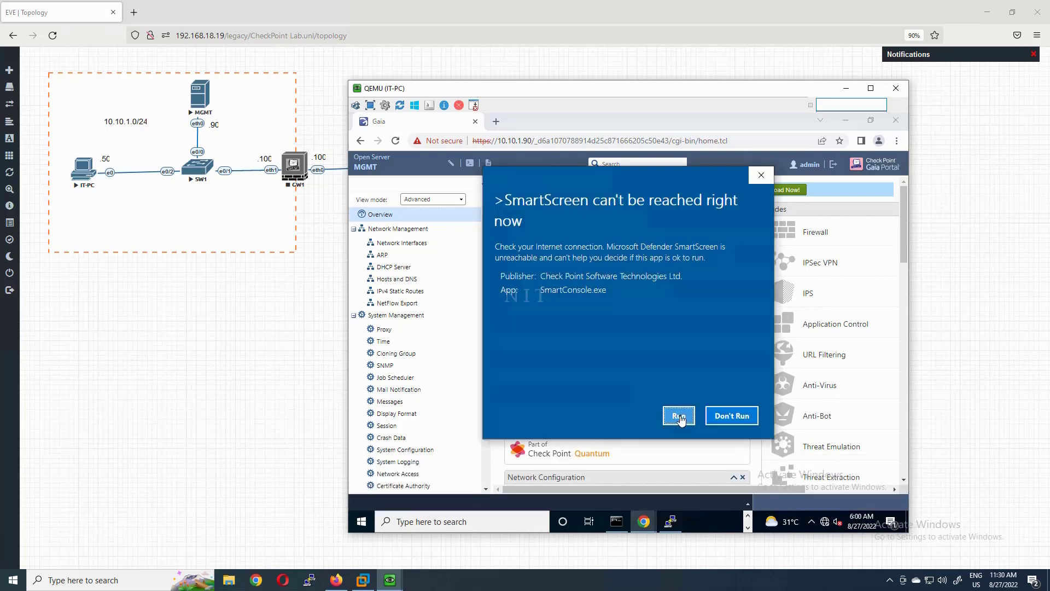
click(678, 417)
click(846, 120)
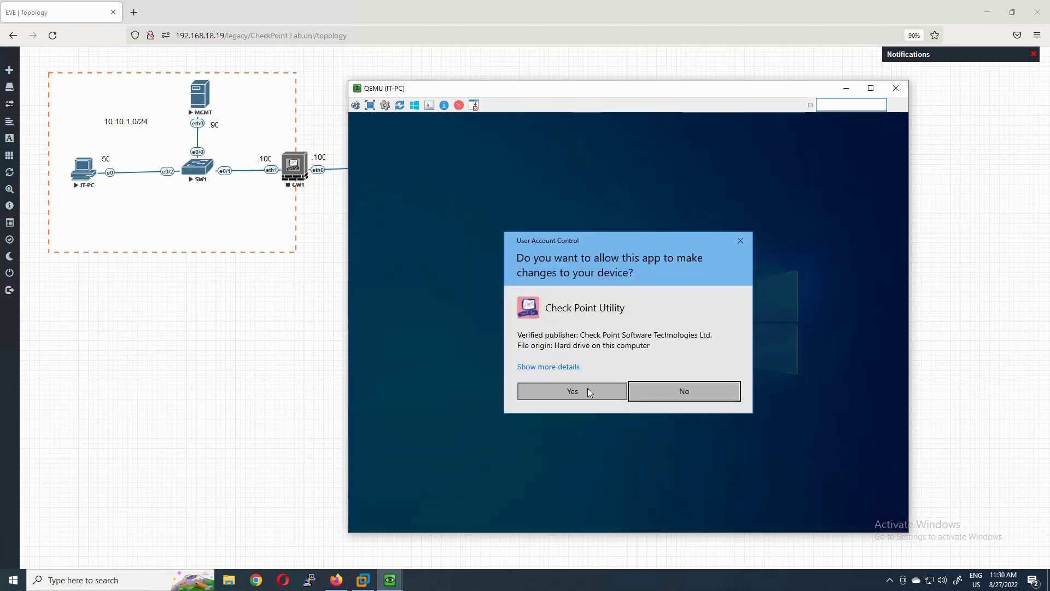
click(587, 388)
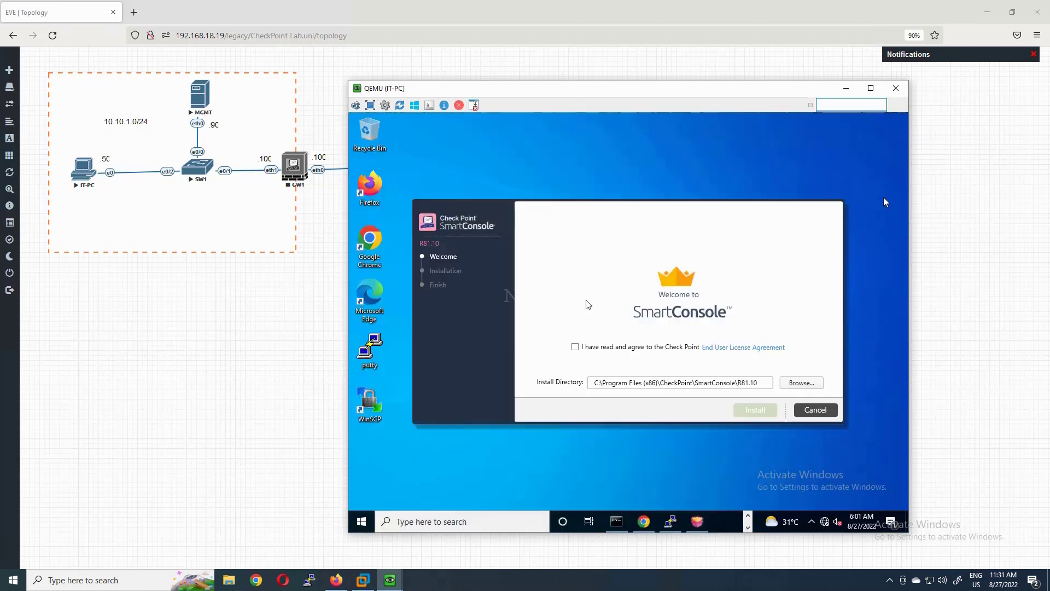
click(575, 346)
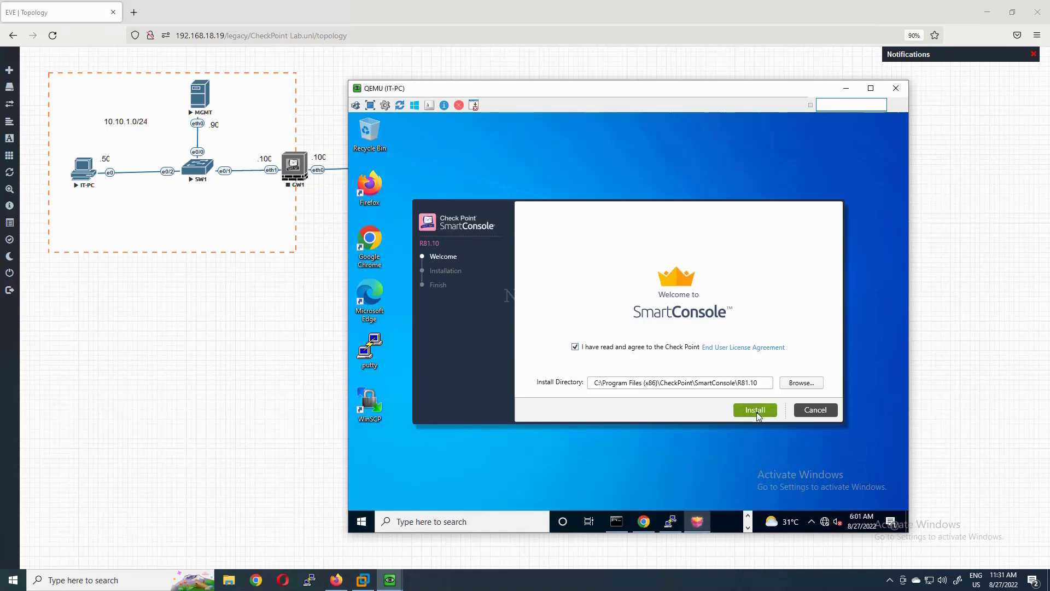
click(755, 410)
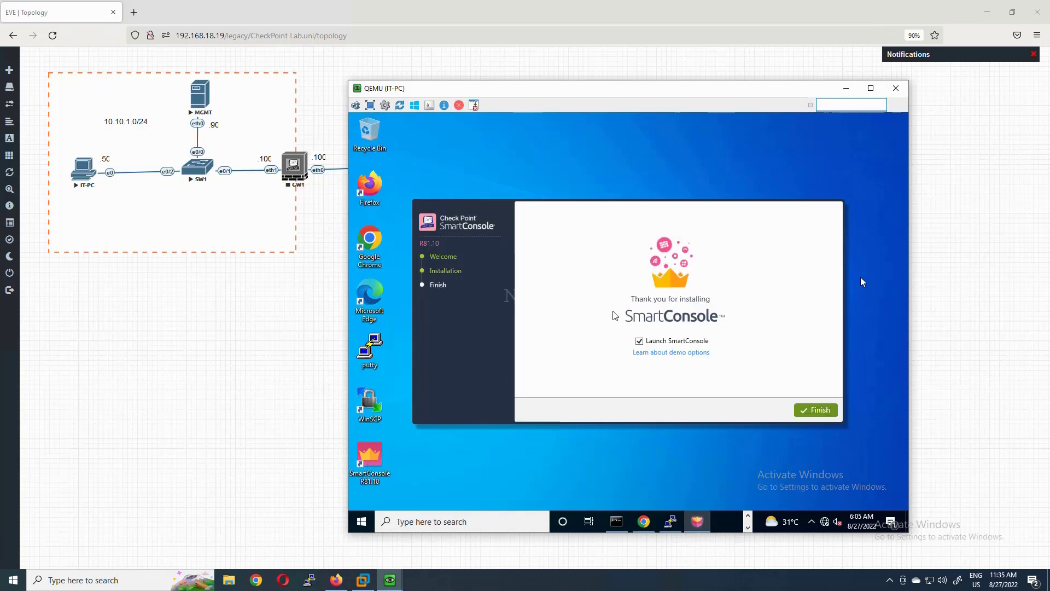
click(821, 410)
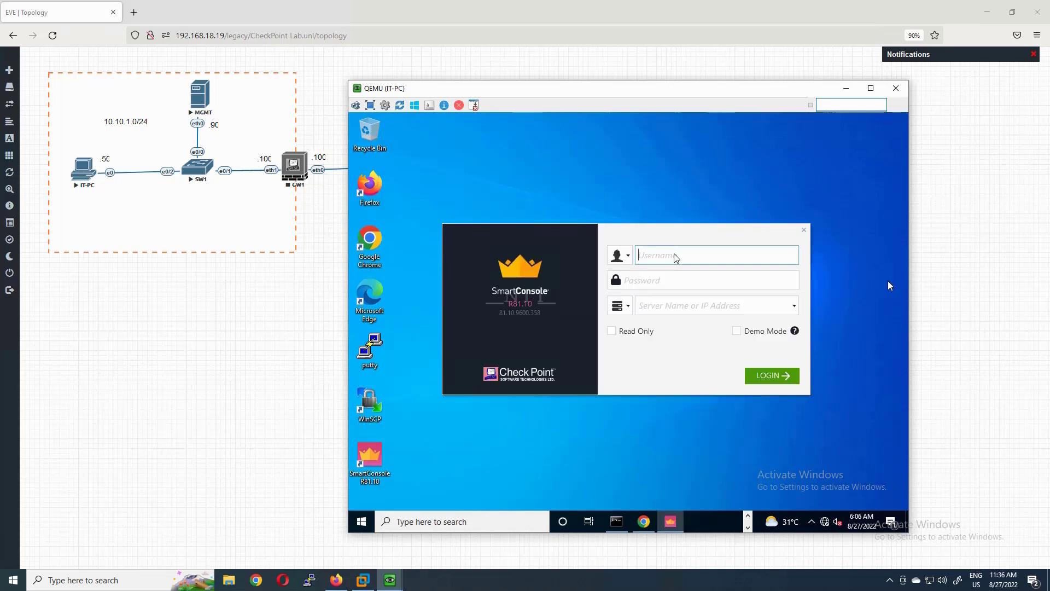
- Log in as admin with the account password to server 10.10.1.90 and trust its fingerprint
text(admin)
key(Tab)
text(a)
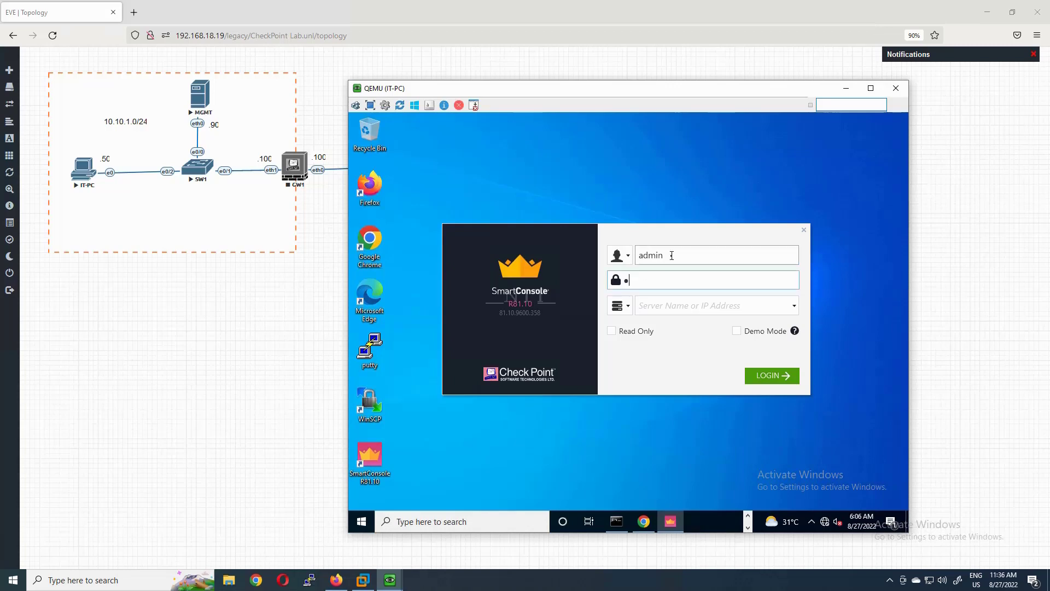
text(4)
key(Tab)
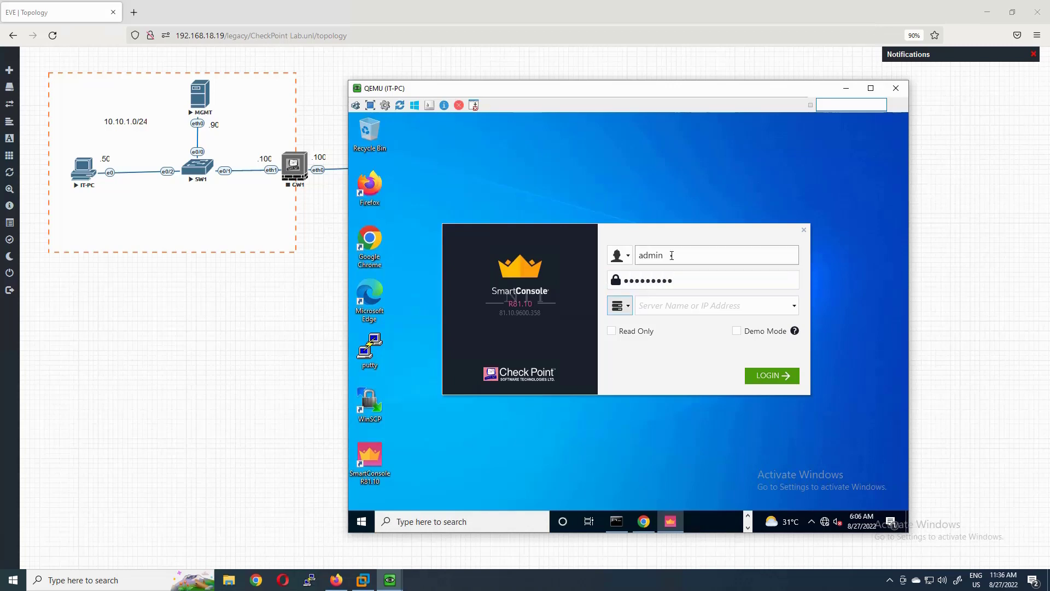
key(Tab)
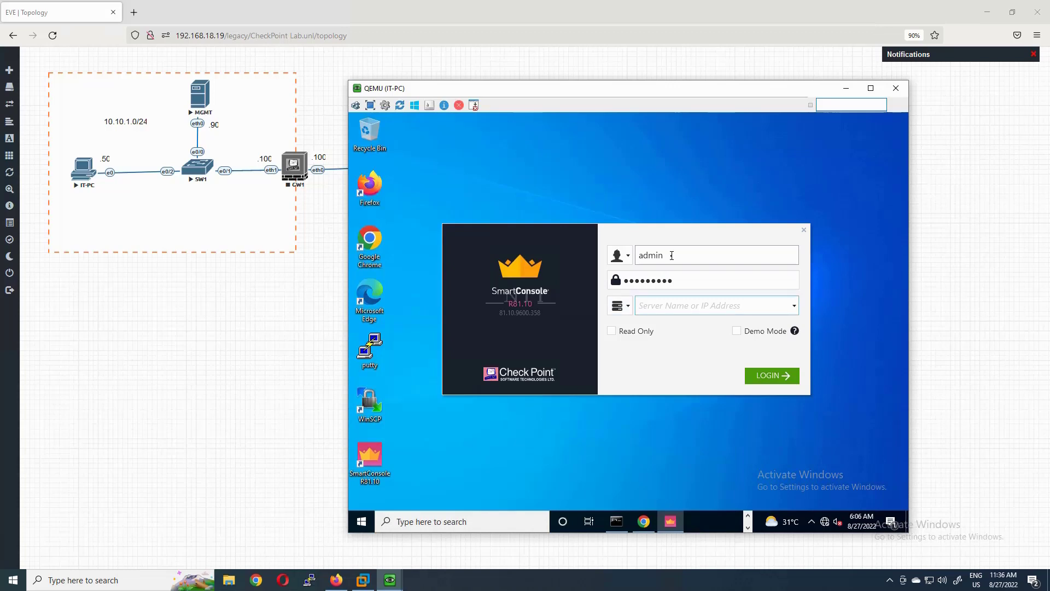
text(10.10.1.90)
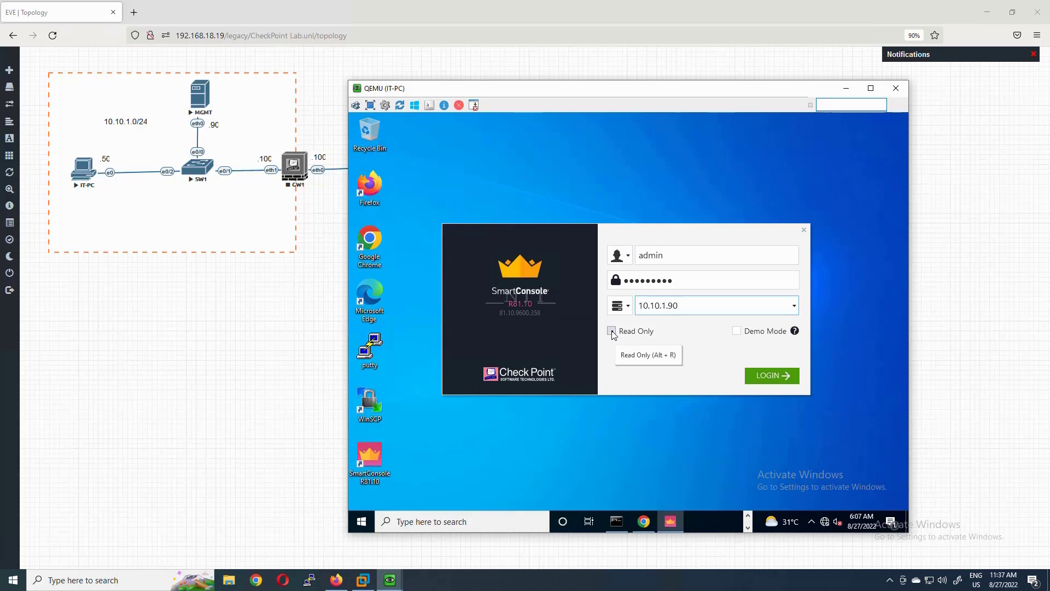
click(612, 331)
click(611, 331)
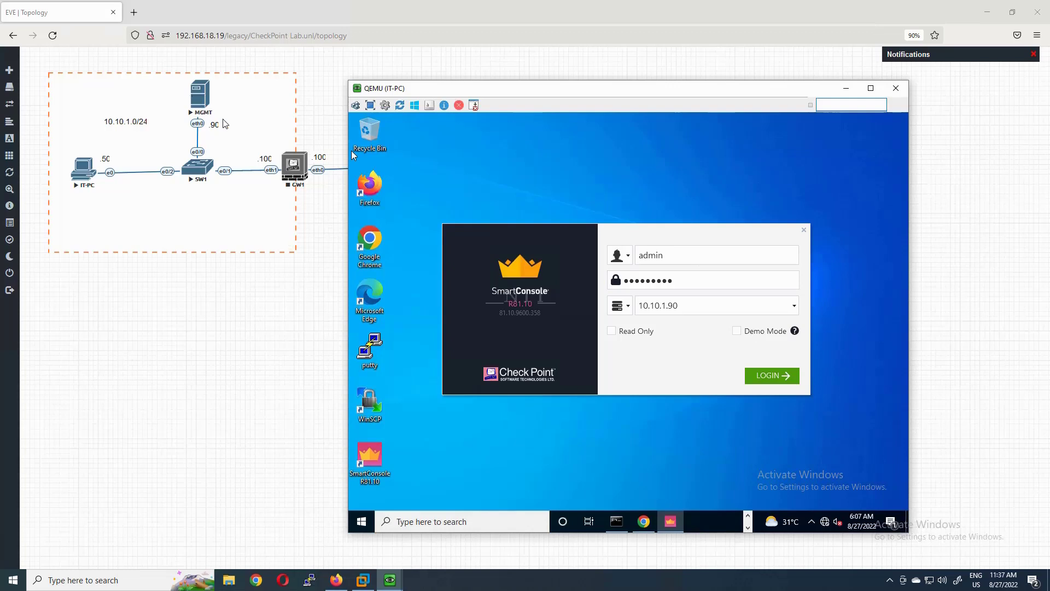
click(777, 381)
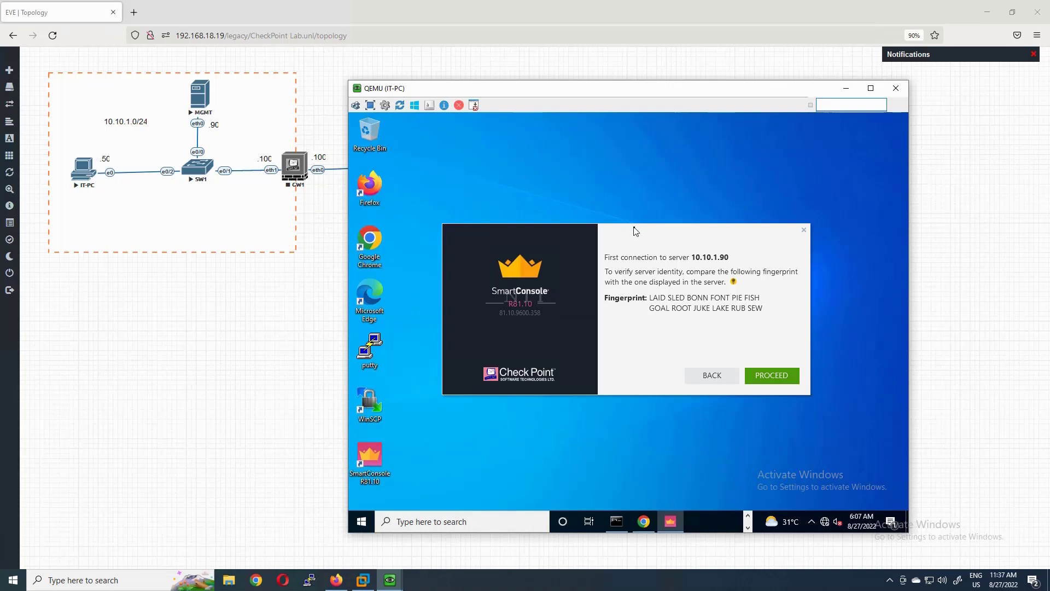
click(778, 377)
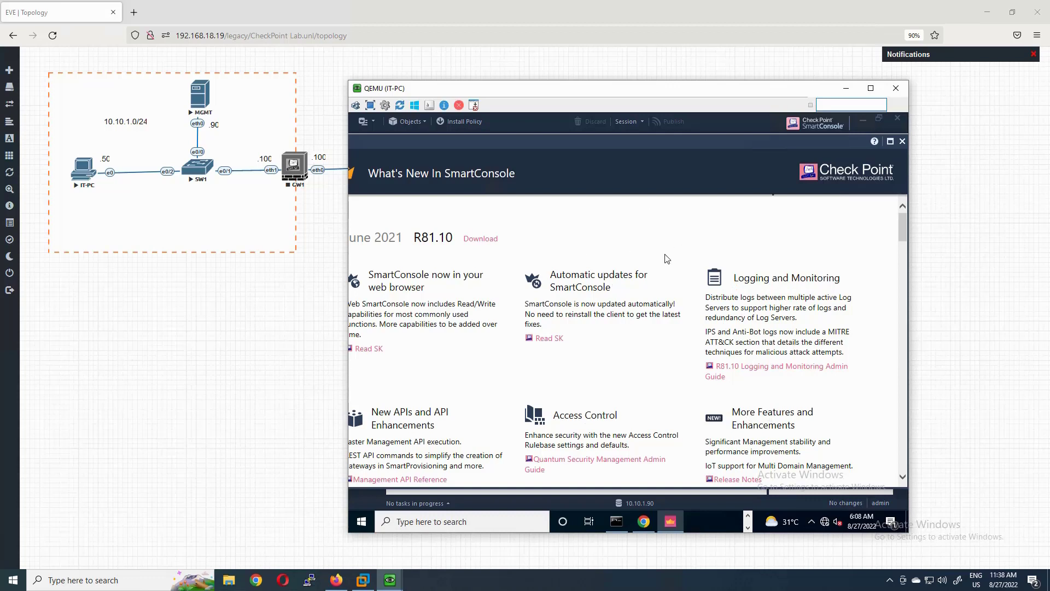
- Close the What's New page and minimize SmartConsole to reach the desktop
click(902, 142)
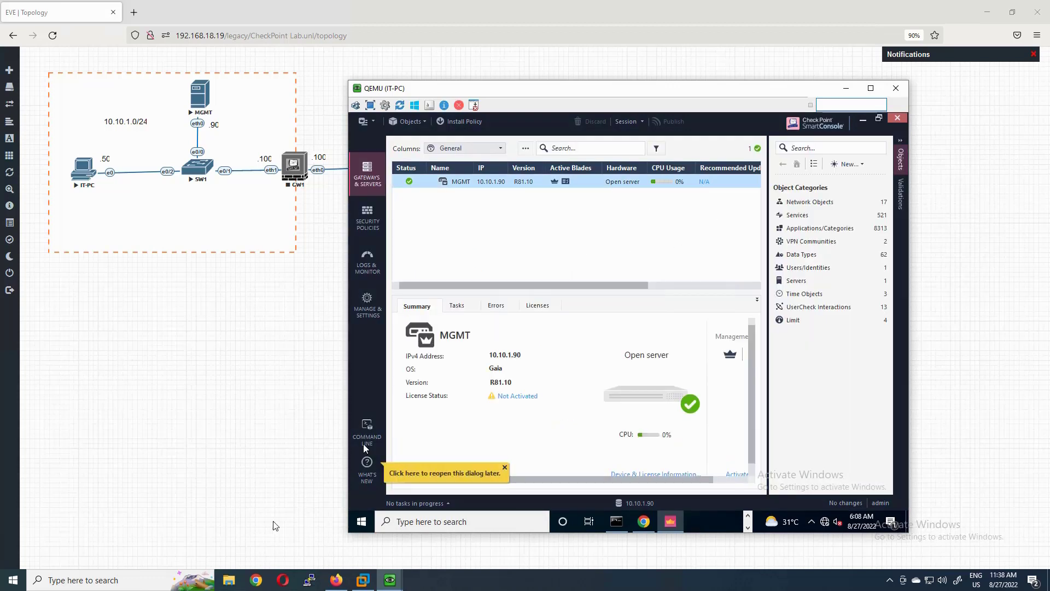
click(367, 472)
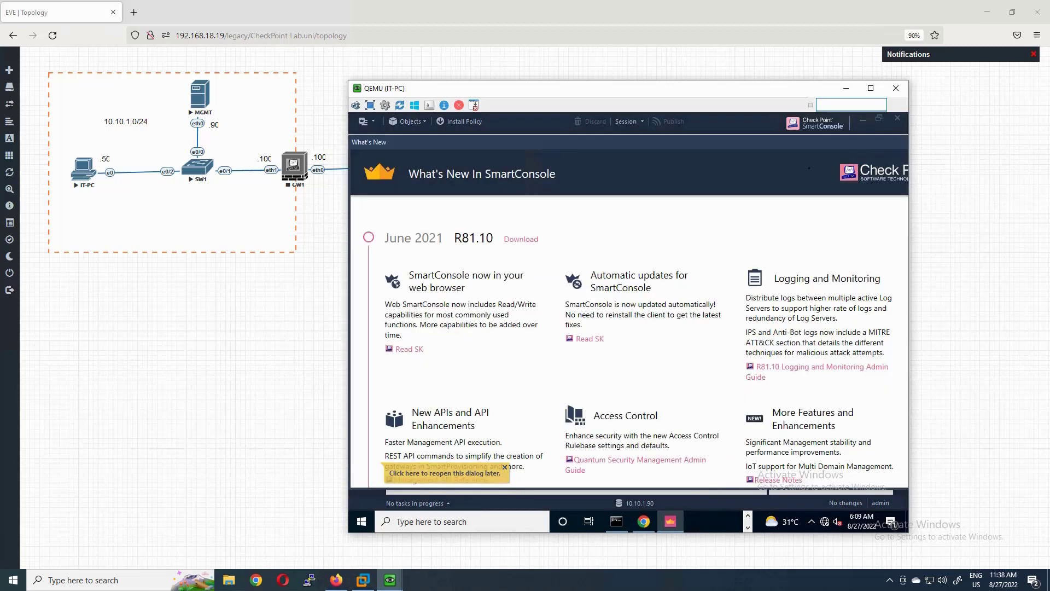
click(445, 472)
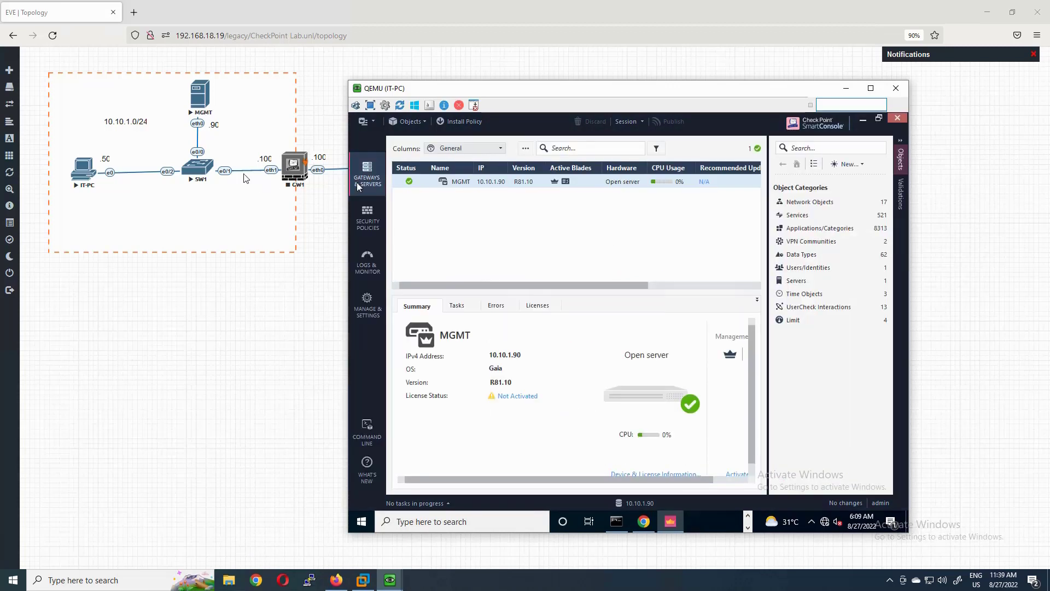
click(864, 121)
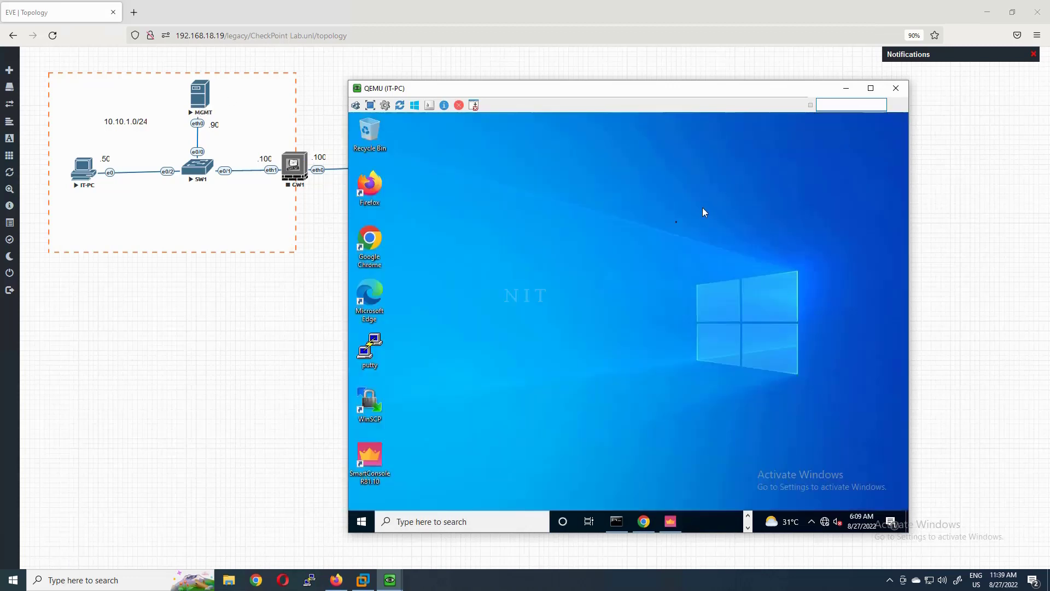
- Set the IT-PC display resolution to 1440 × 900 in Display settings
right_click(569, 256)
click(604, 348)
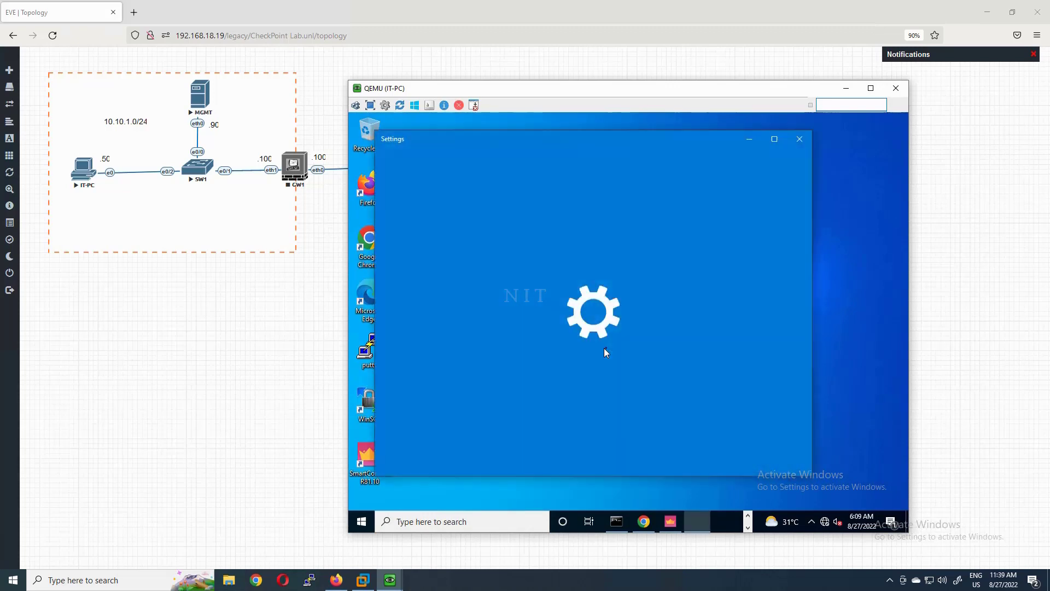
click(604, 390)
click(598, 250)
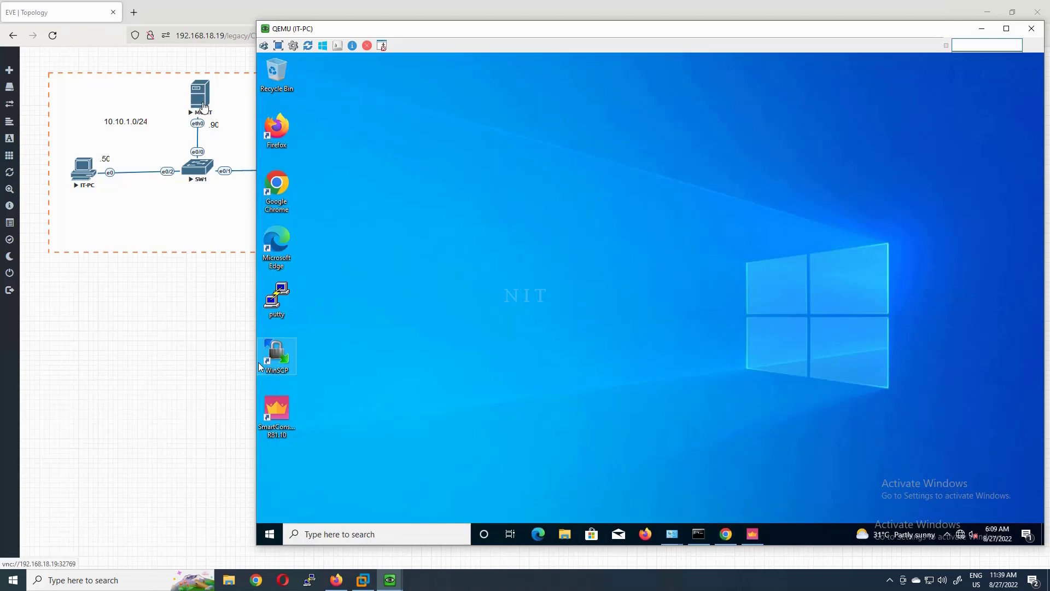
- Restore SmartConsole and annotate the MGMT entry, address 10.10.1.90 and version R81.10
click(761, 540)
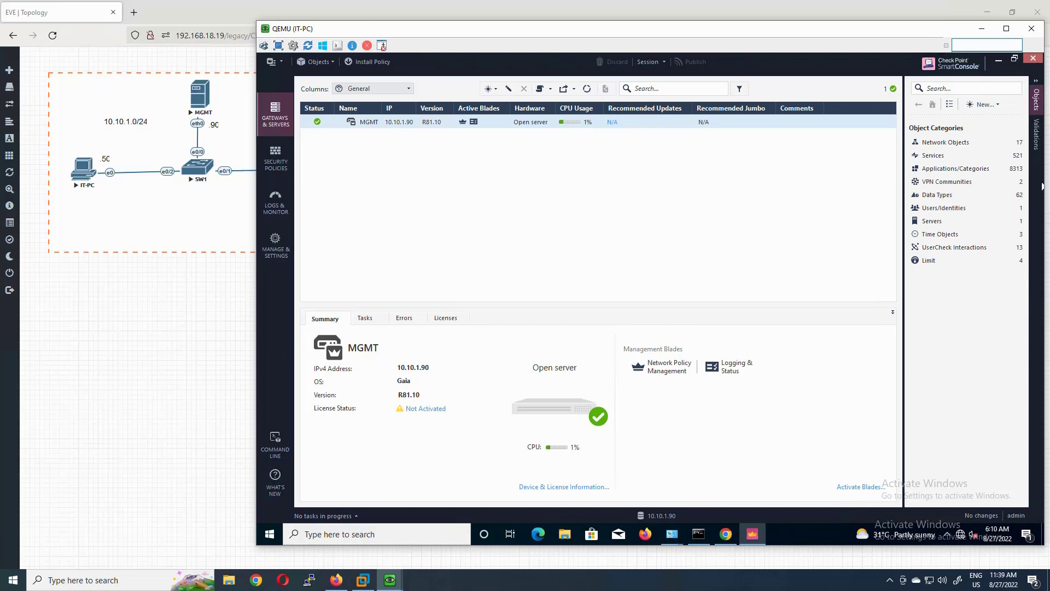
drag(286, 110, 316, 100)
drag(285, 152, 317, 147)
drag(290, 202, 315, 194)
drag(285, 241, 321, 238)
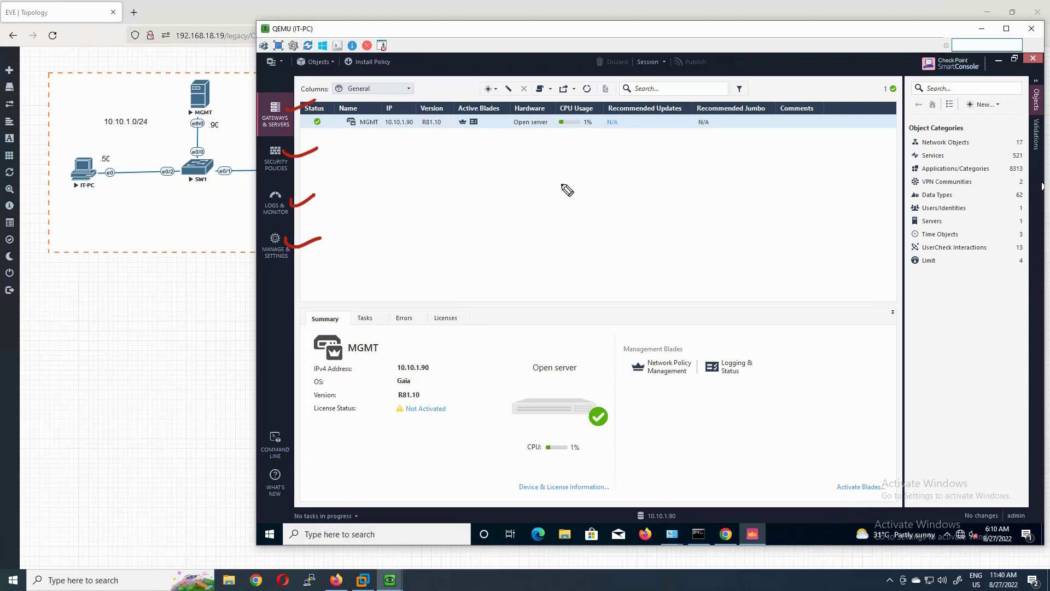
mouse_move(306, 101)
mouse_down()
mouse_move(270, 91)
mouse_move(312, 128)
mouse_move(282, 137)
mouse_up()
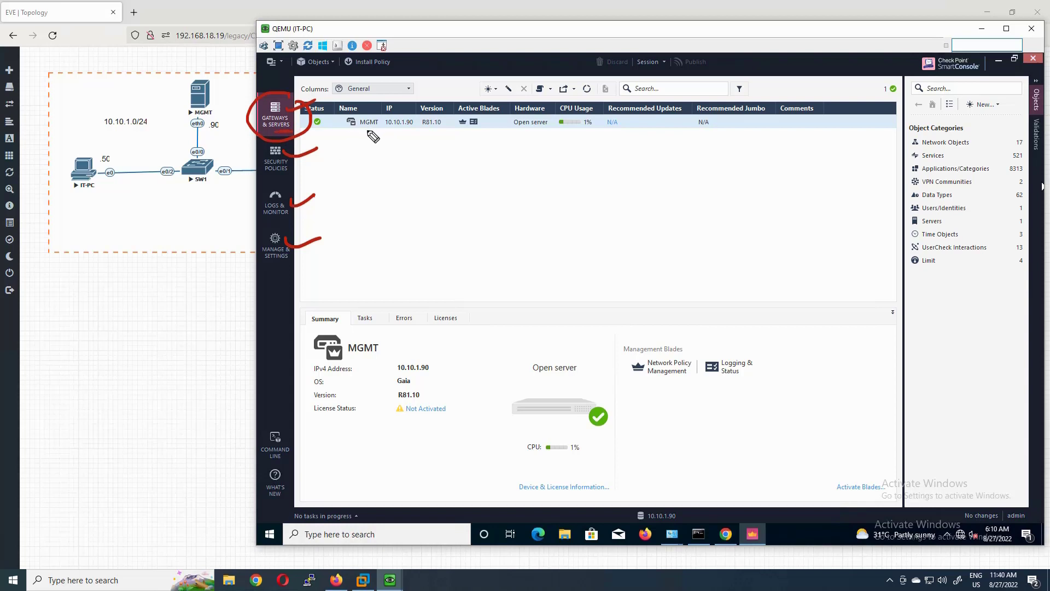
drag(355, 133, 385, 132)
drag(163, 88, 215, 59)
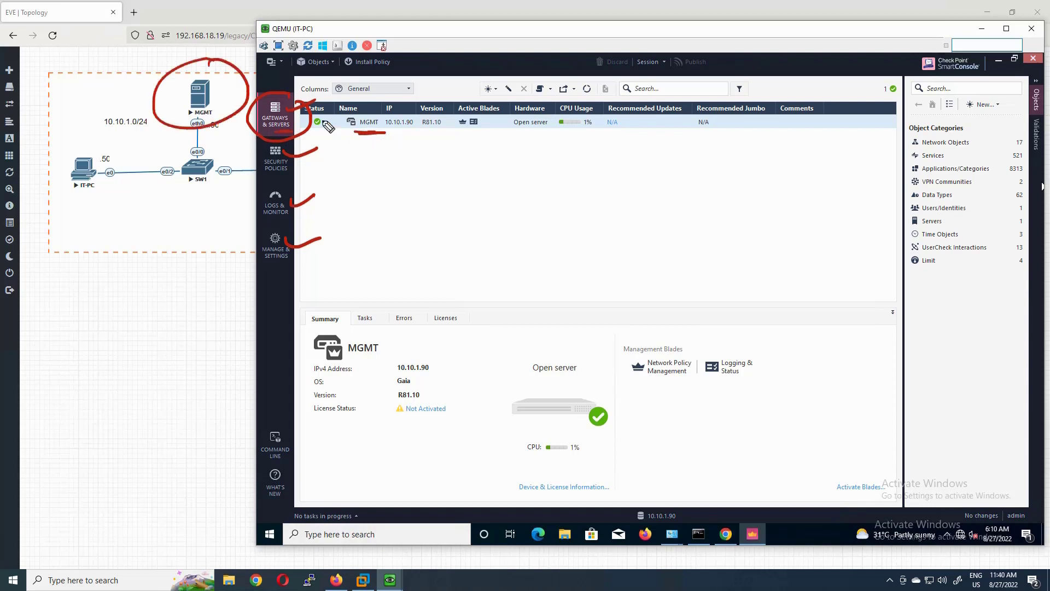
mouse_move(241, 109)
mouse_down()
mouse_move(407, 144)
mouse_move(418, 161)
mouse_up()
mouse_move(212, 43)
mouse_down()
mouse_move(205, 72)
mouse_move(216, 69)
mouse_up()
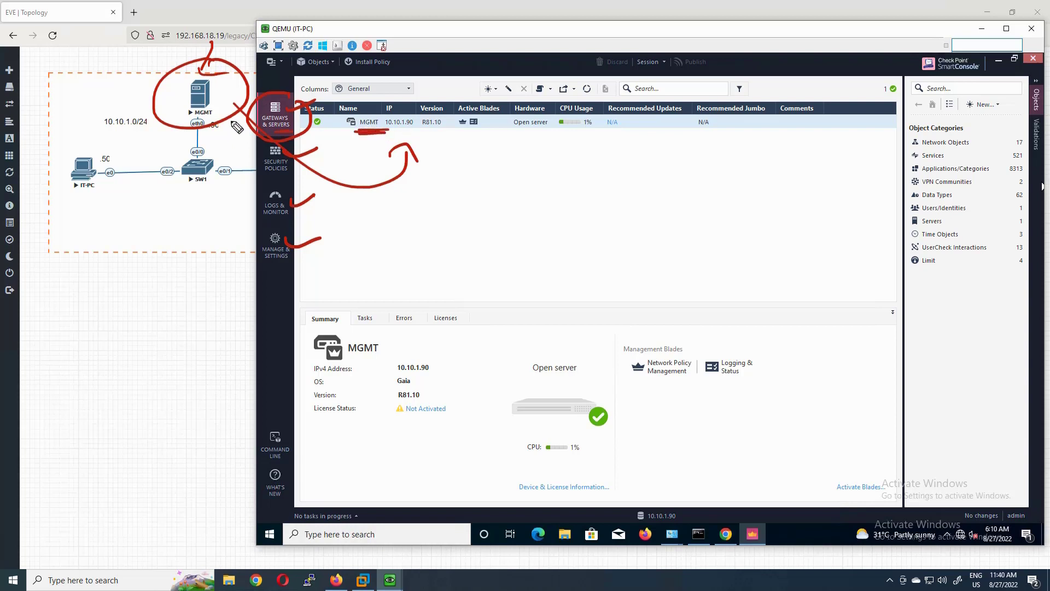
drag(391, 131, 414, 131)
drag(225, 73, 243, 56)
drag(234, 71, 255, 51)
drag(421, 132, 444, 133)
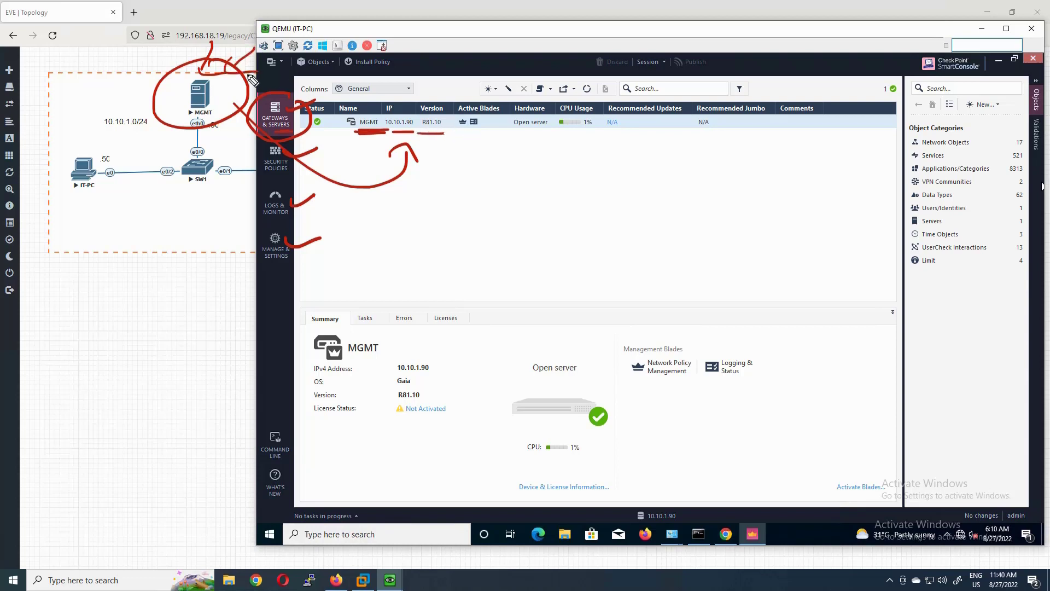
drag(144, 55, 171, 82)
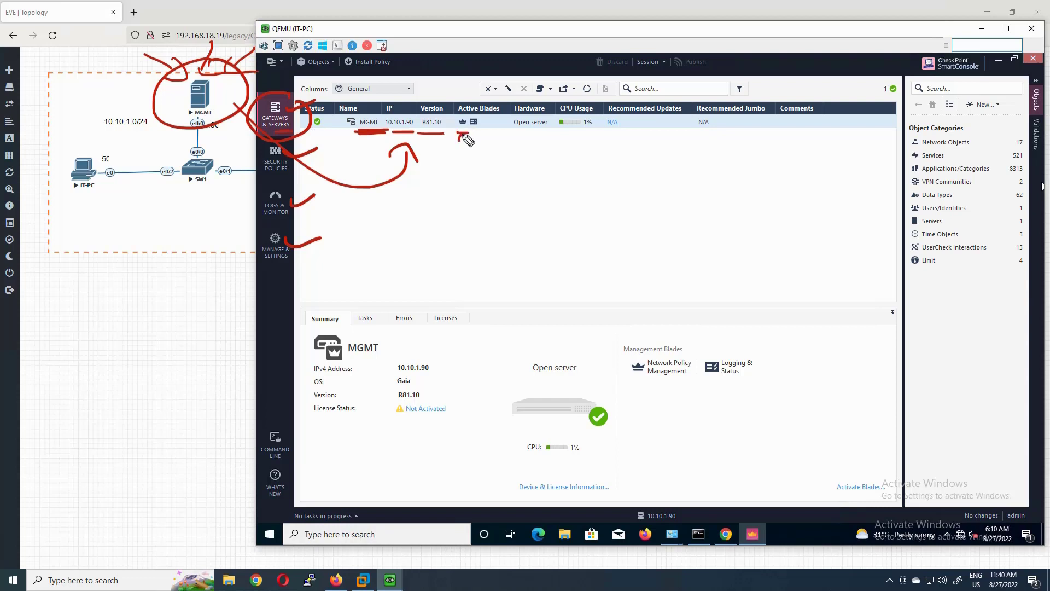
- Mark MGMT's active blades, Open server hardware and CPU usage, then clear the annotations
drag(458, 137, 462, 129)
drag(473, 139, 480, 130)
mouse_move(115, 82)
mouse_down()
mouse_move(170, 85)
mouse_move(178, 100)
mouse_up()
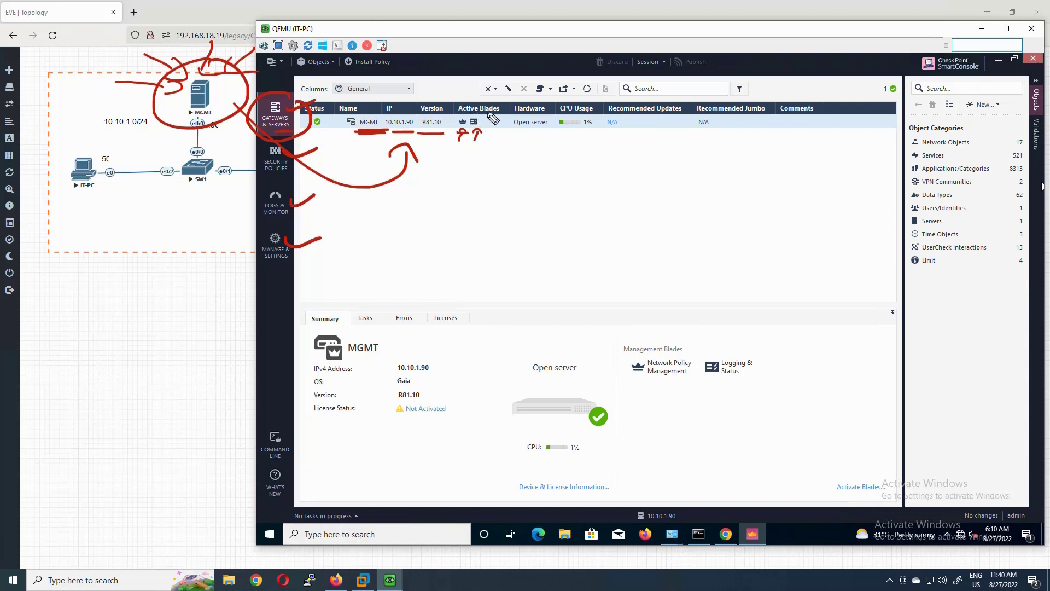
drag(485, 114, 498, 112)
mouse_move(523, 113)
mouse_down()
mouse_move(542, 113)
mouse_move(514, 133)
mouse_up()
drag(116, 95, 165, 111)
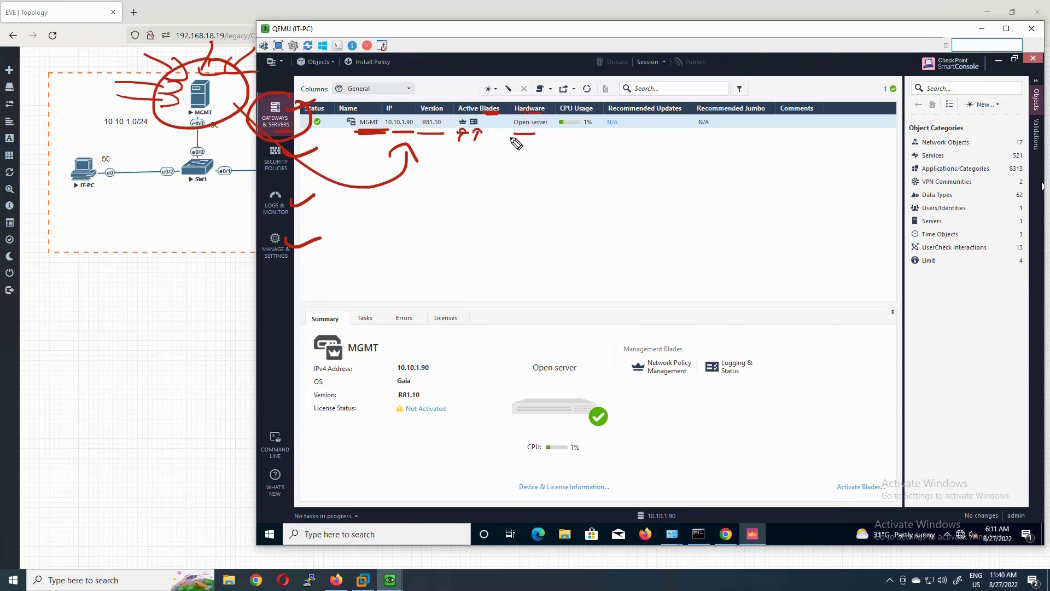
drag(507, 132, 555, 132)
drag(550, 130, 521, 152)
mouse_move(576, 142)
mouse_down()
mouse_move(598, 130)
mouse_move(816, 129)
mouse_up()
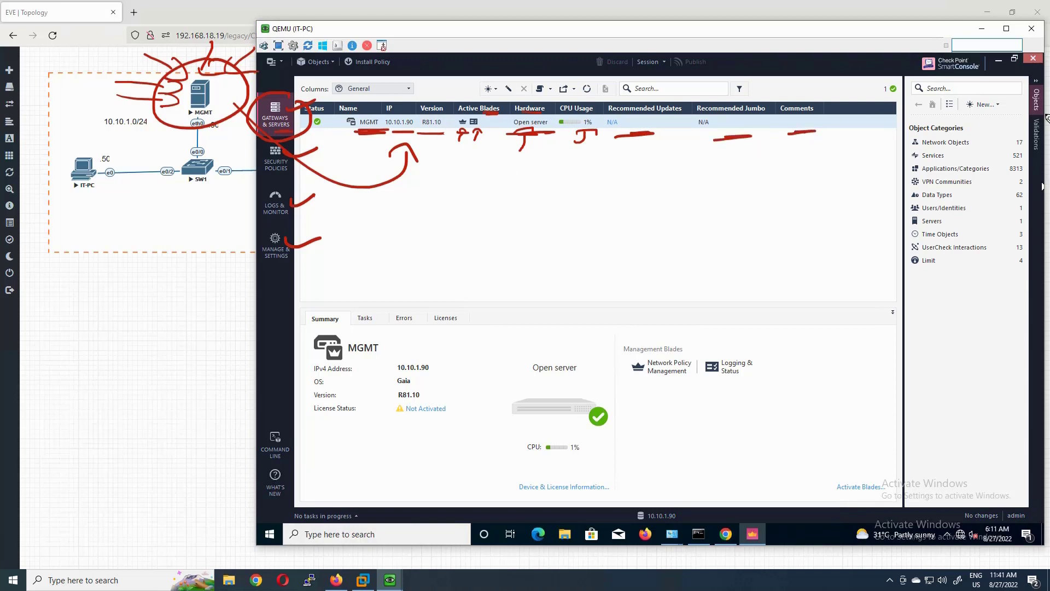
key(Escape)
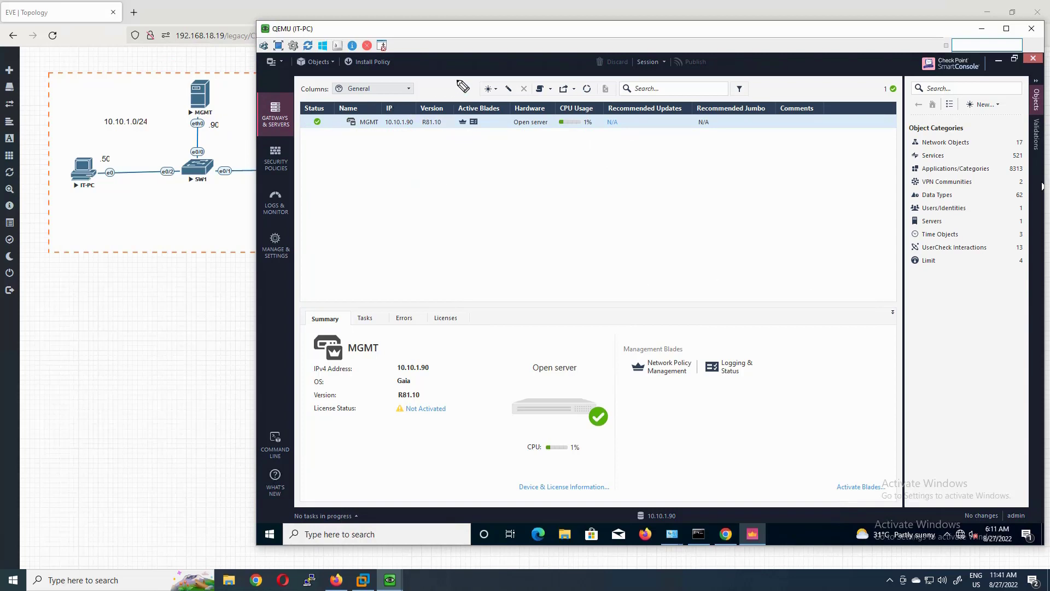
- Move the console window to reveal GW1 and select the MGMT row in Gateways & Servers
mouse_move(206, 62)
mouse_down()
mouse_move(243, 94)
mouse_move(185, 72)
mouse_up()
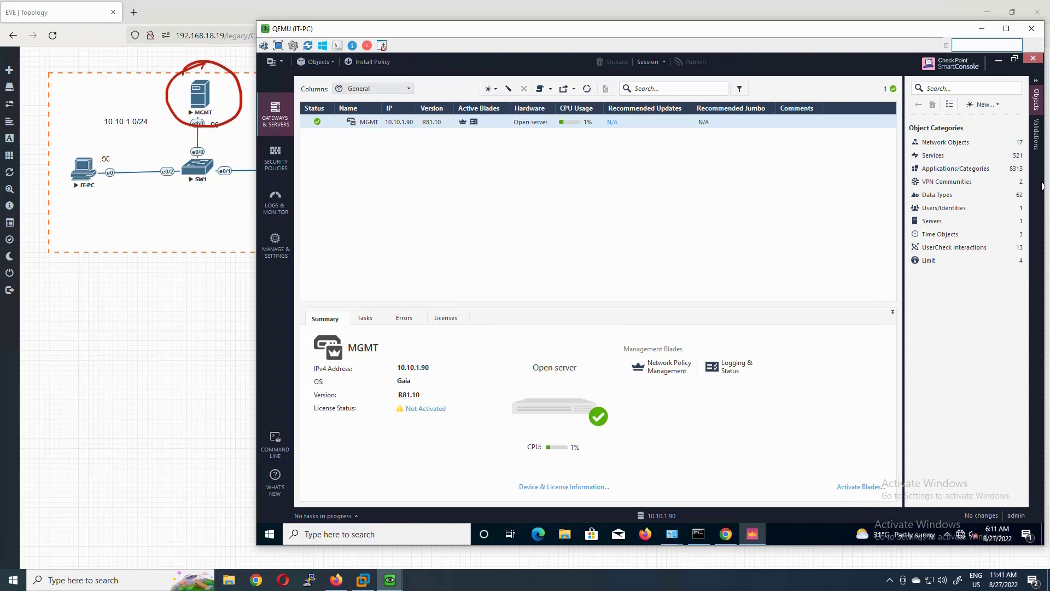
drag(282, 28, 389, 53)
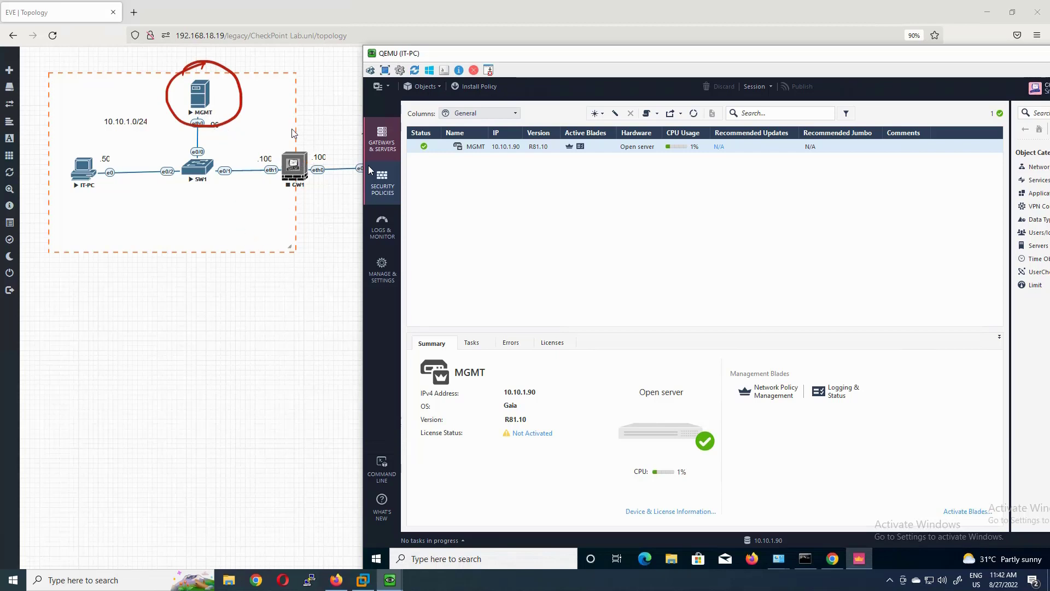
click(476, 148)
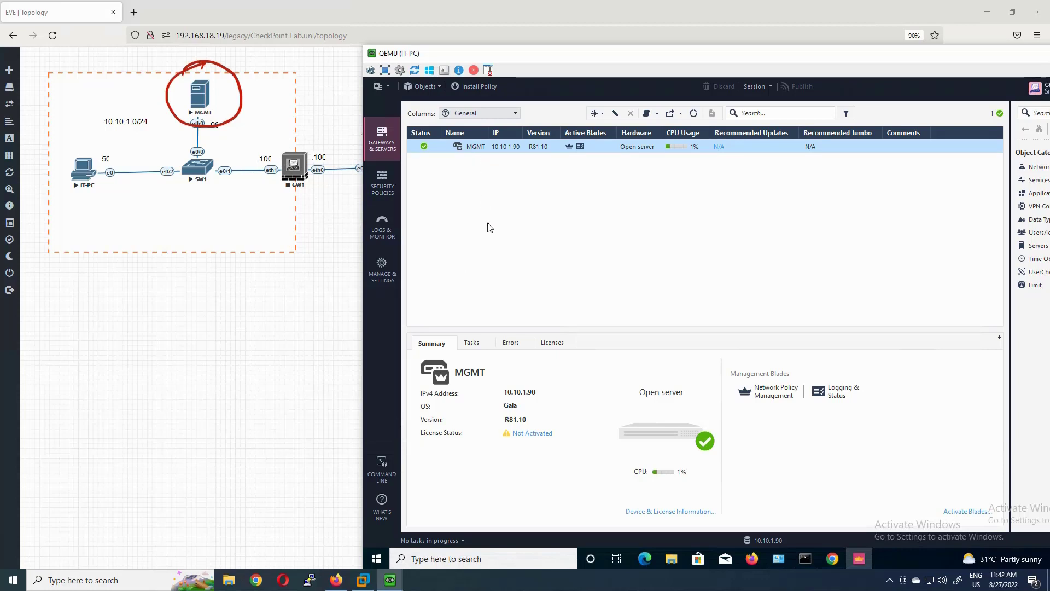
click(386, 145)
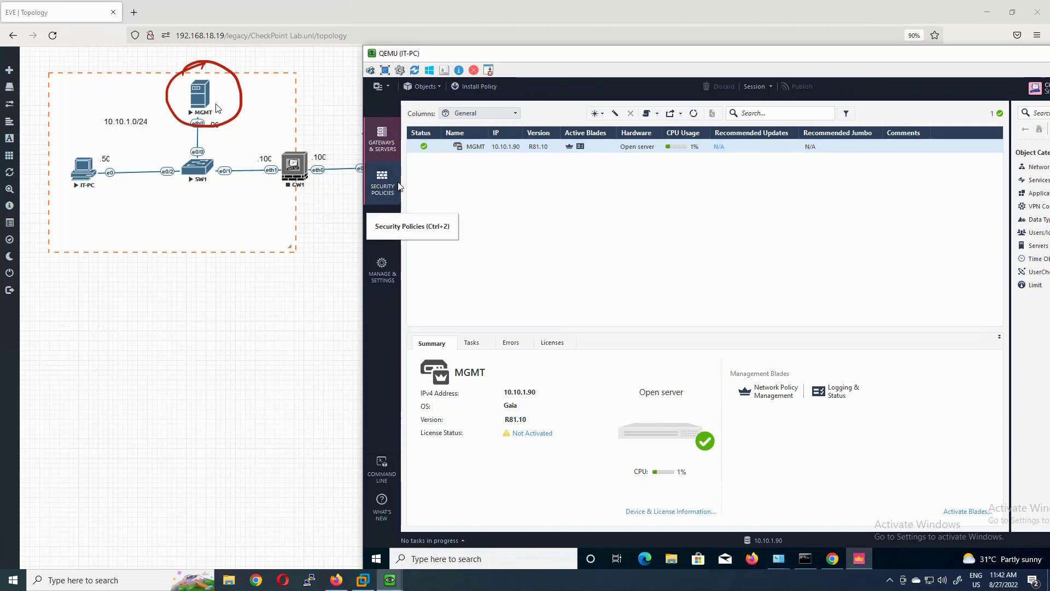
- Switch to Security Policies and mark the rule table columns and the Cleanup rule's Drop action
click(494, 150)
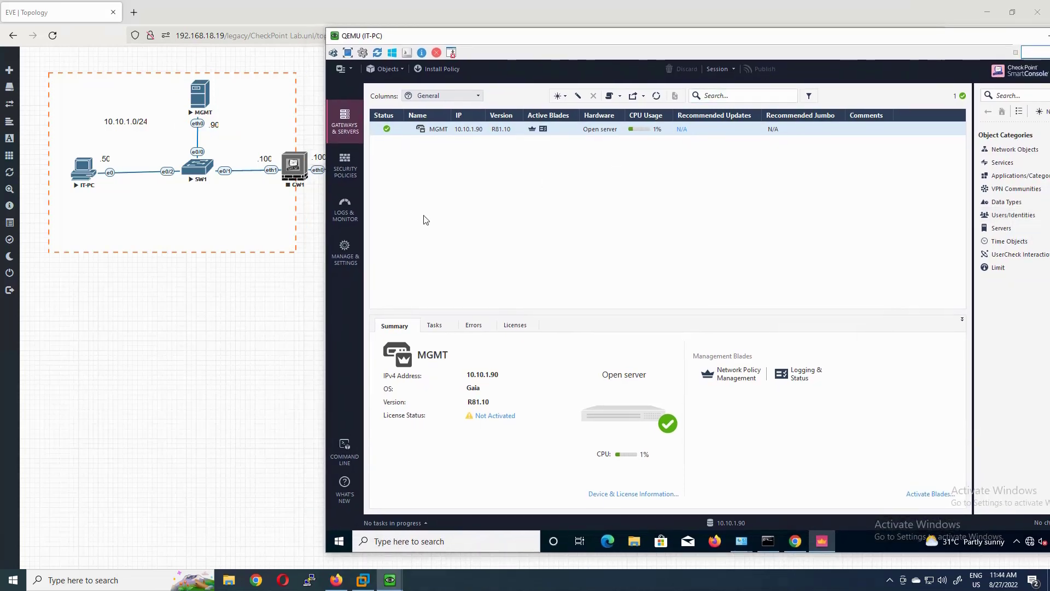
click(347, 174)
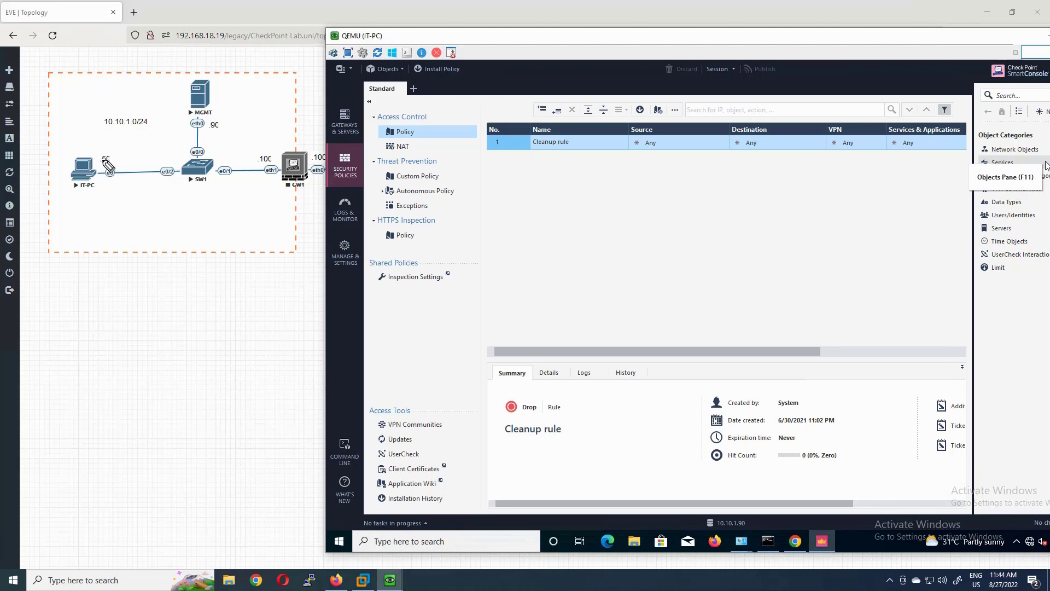
drag(107, 148, 99, 146)
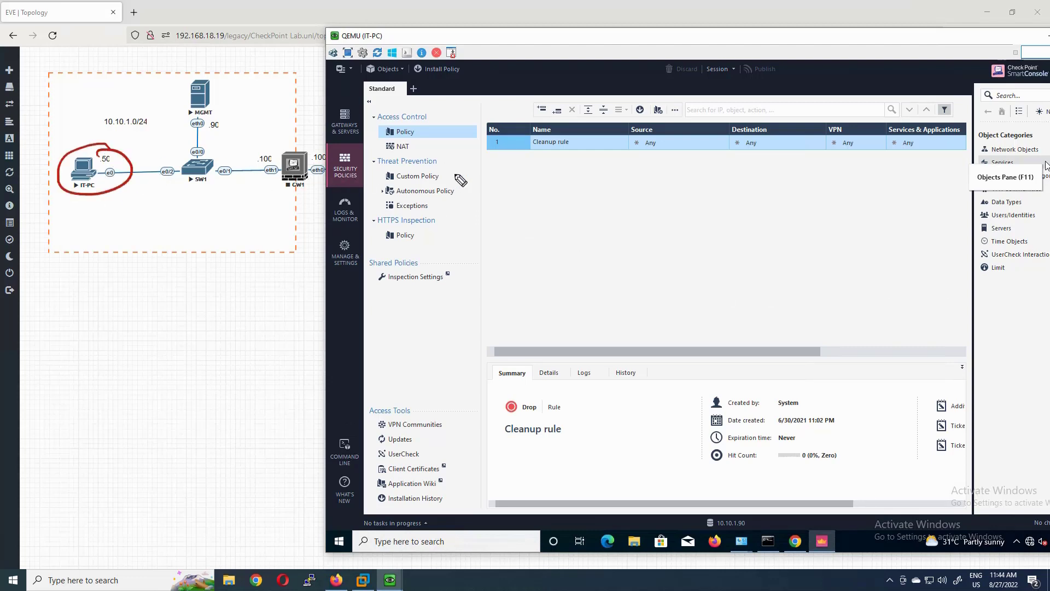
mouse_move(505, 119)
mouse_down()
mouse_move(492, 133)
mouse_move(540, 241)
mouse_up()
drag(966, 119, 905, 210)
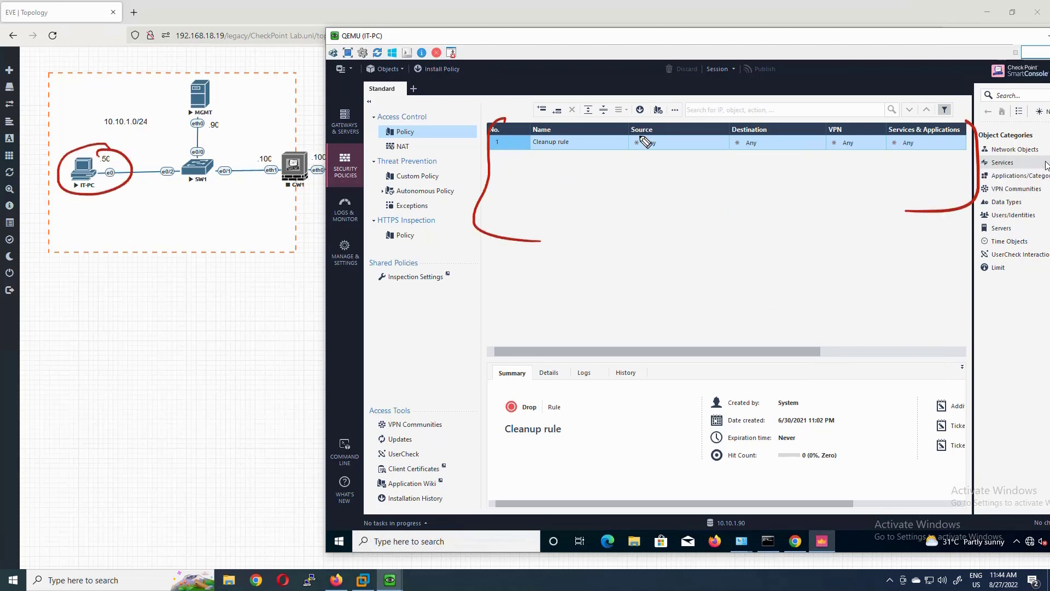
drag(633, 139, 789, 140)
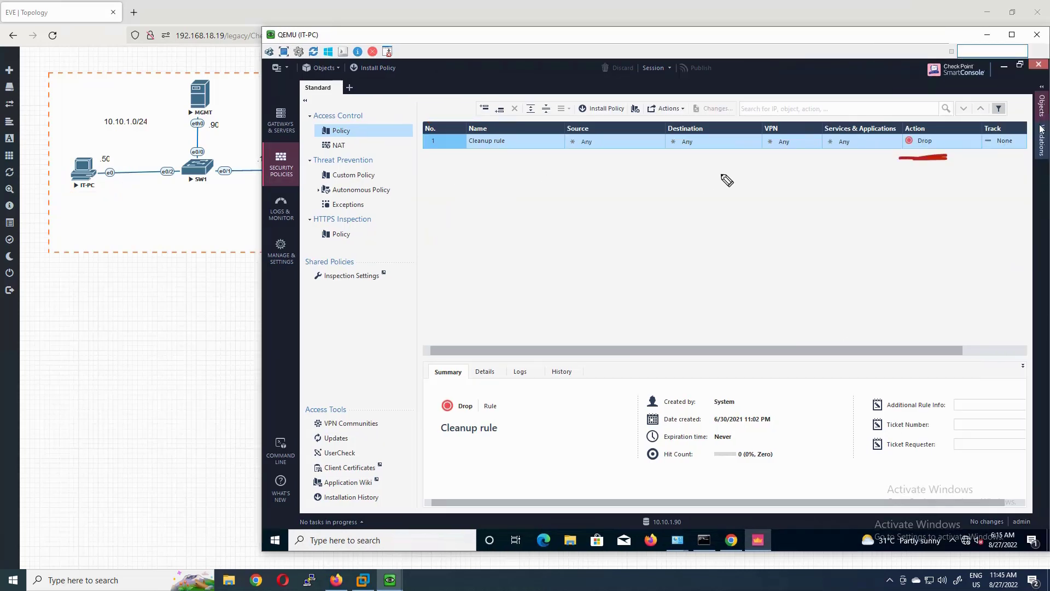
mouse_move(411, 114)
mouse_down()
mouse_move(436, 109)
mouse_move(429, 225)
mouse_move(459, 332)
mouse_up()
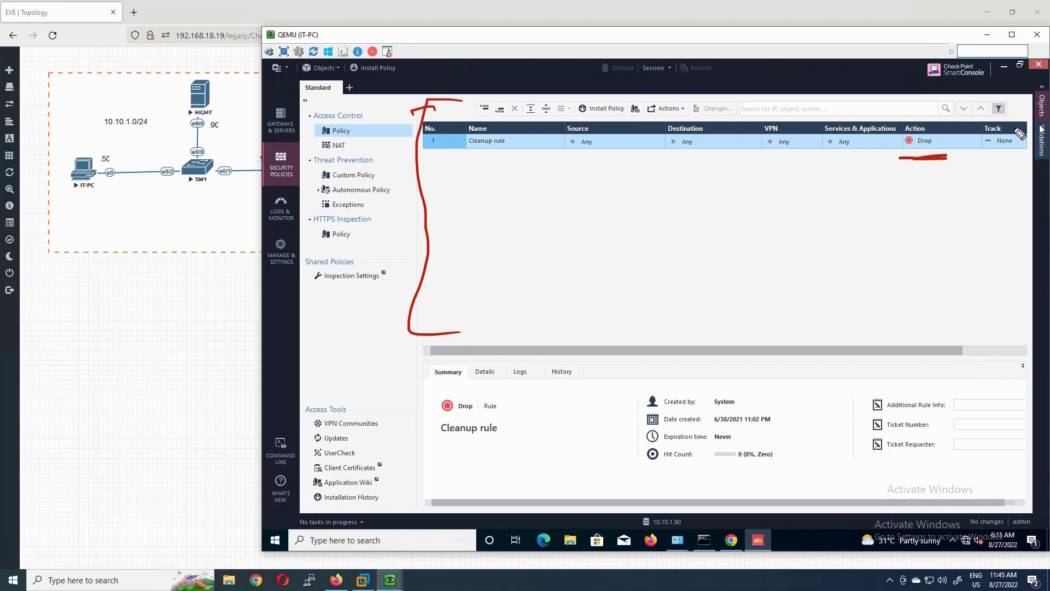
- Annotate NAT, Threat Prevention, HTTPS Inspection and VPN Communities in the policy tree, then clear marks
drag(987, 100, 1020, 128)
drag(1026, 166, 979, 325)
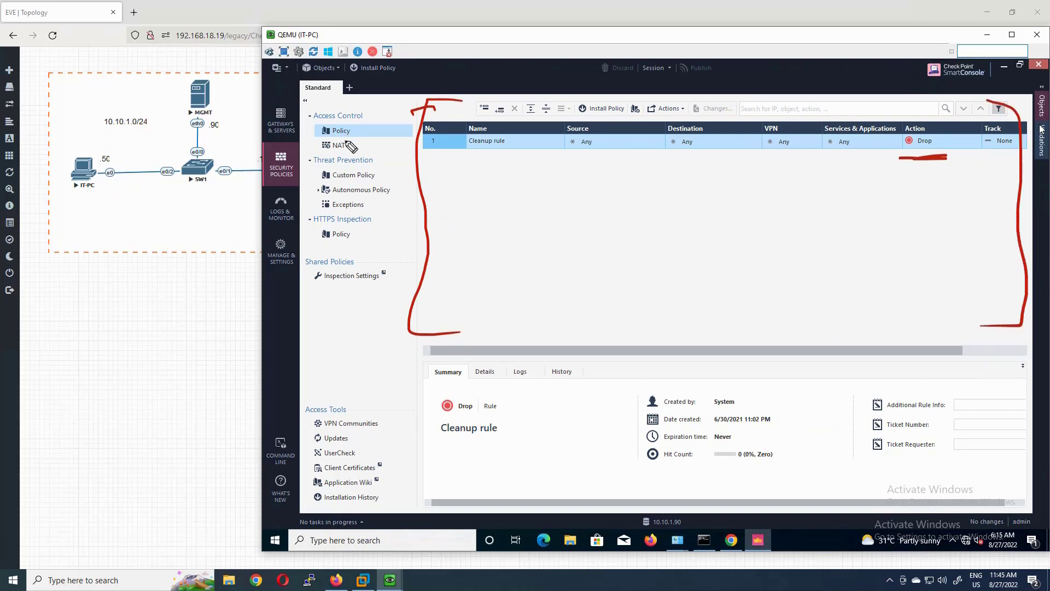
mouse_move(346, 137)
mouse_down()
mouse_move(375, 145)
mouse_move(348, 130)
mouse_up()
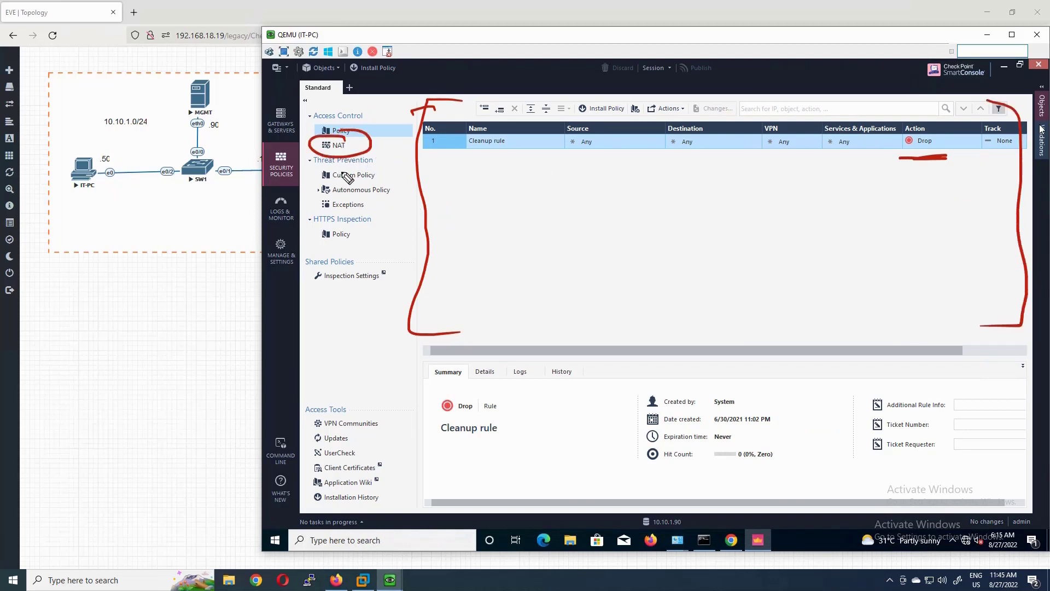
mouse_move(390, 168)
mouse_down()
mouse_move(372, 155)
mouse_move(309, 205)
mouse_move(385, 160)
mouse_up()
mouse_move(376, 209)
mouse_down()
mouse_move(386, 225)
mouse_move(361, 216)
mouse_up()
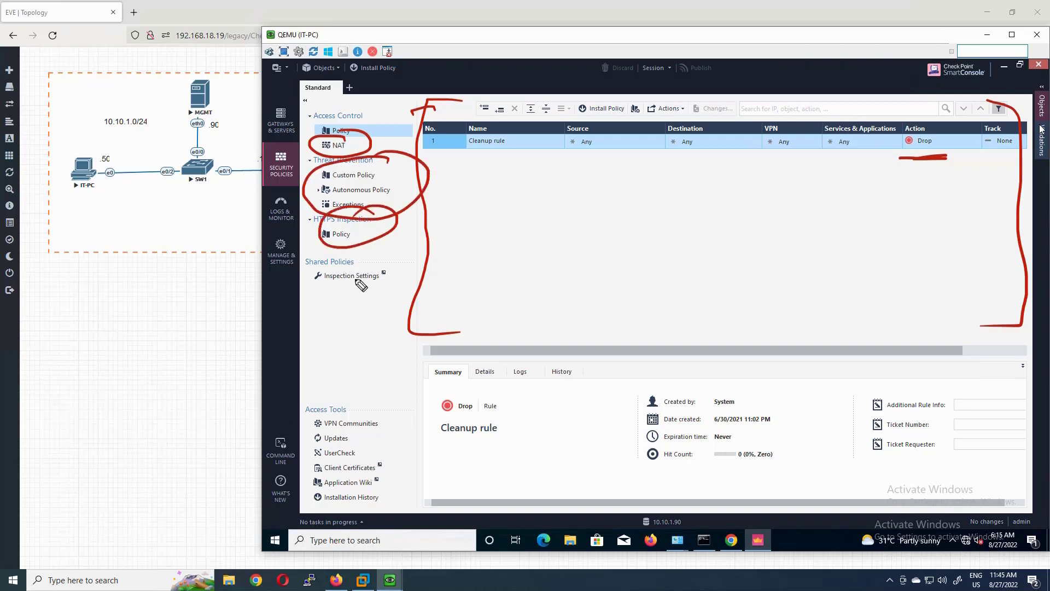
drag(338, 302, 390, 283)
drag(382, 425, 415, 405)
mouse_move(363, 441)
mouse_down()
mouse_move(386, 434)
mouse_move(395, 445)
mouse_up()
mouse_move(388, 390)
mouse_down()
mouse_move(320, 425)
mouse_move(407, 418)
mouse_up()
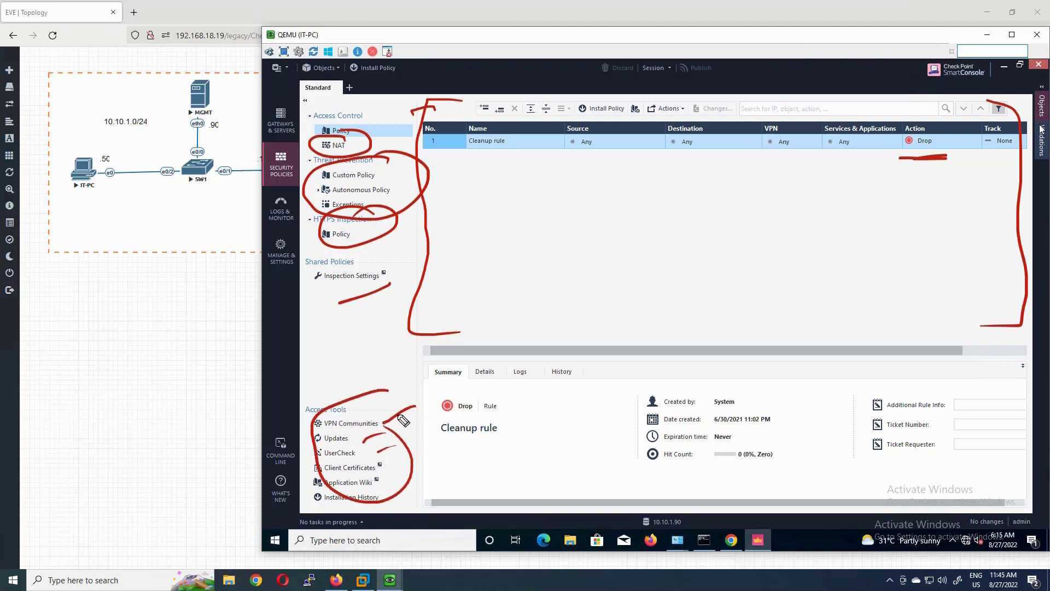
mouse_move(301, 101)
mouse_down()
mouse_move(270, 104)
mouse_move(295, 130)
mouse_move(293, 149)
mouse_move(265, 165)
mouse_move(487, 186)
mouse_move(474, 204)
mouse_up()
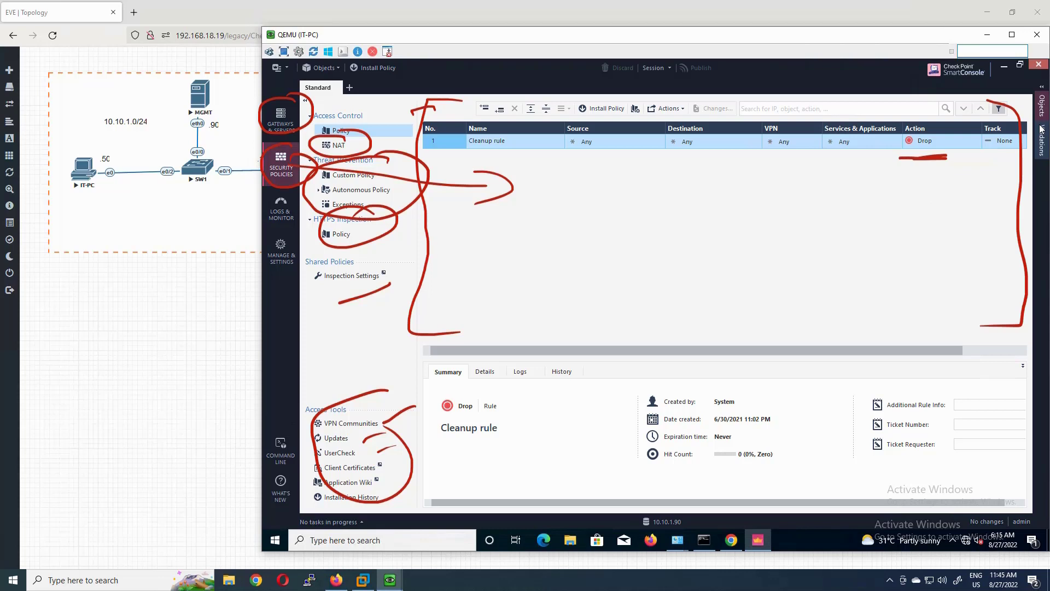
key(Escape)
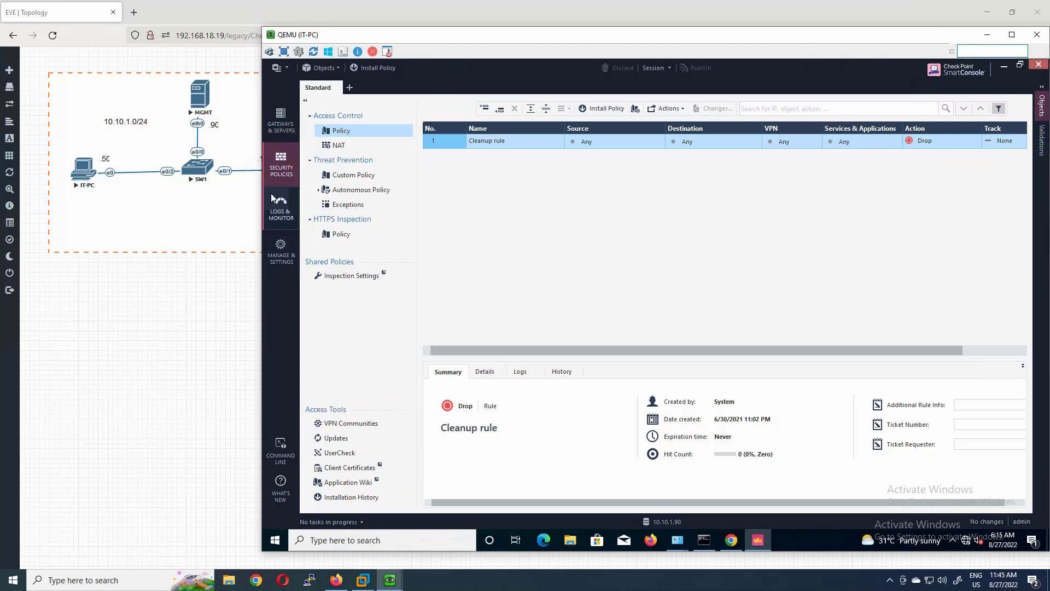
- Show the Logs & Monitor Logs tab with 16 MGMT entries from the last 24 hours
click(280, 206)
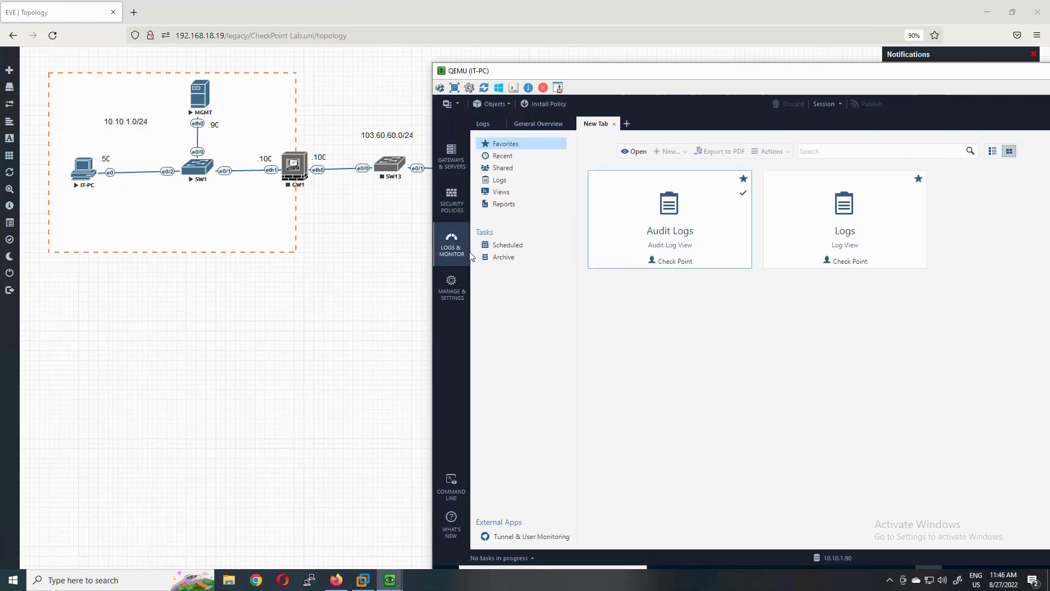
click(492, 125)
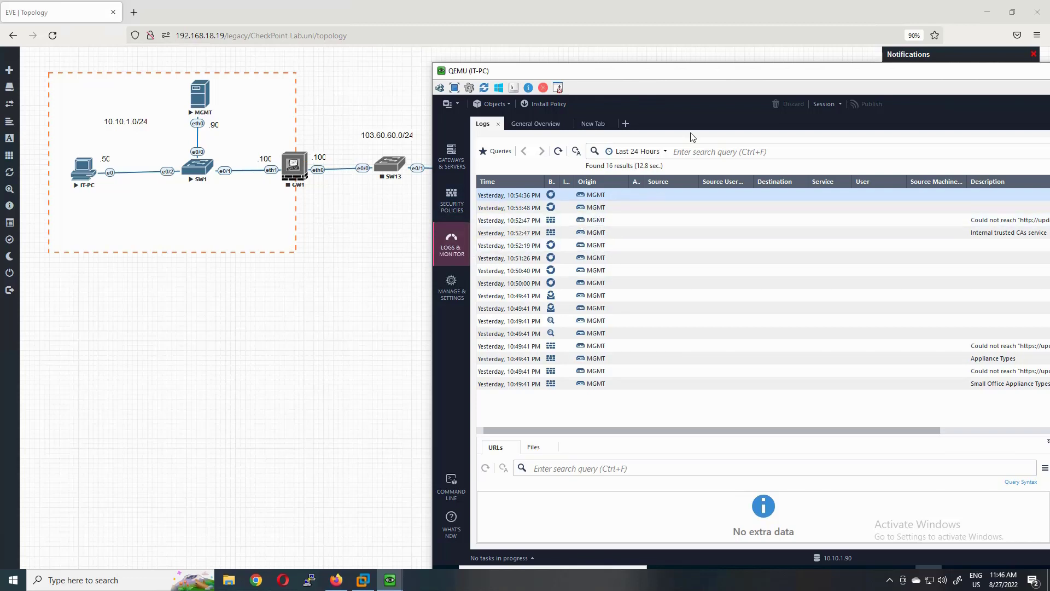
drag(720, 94, 621, 69)
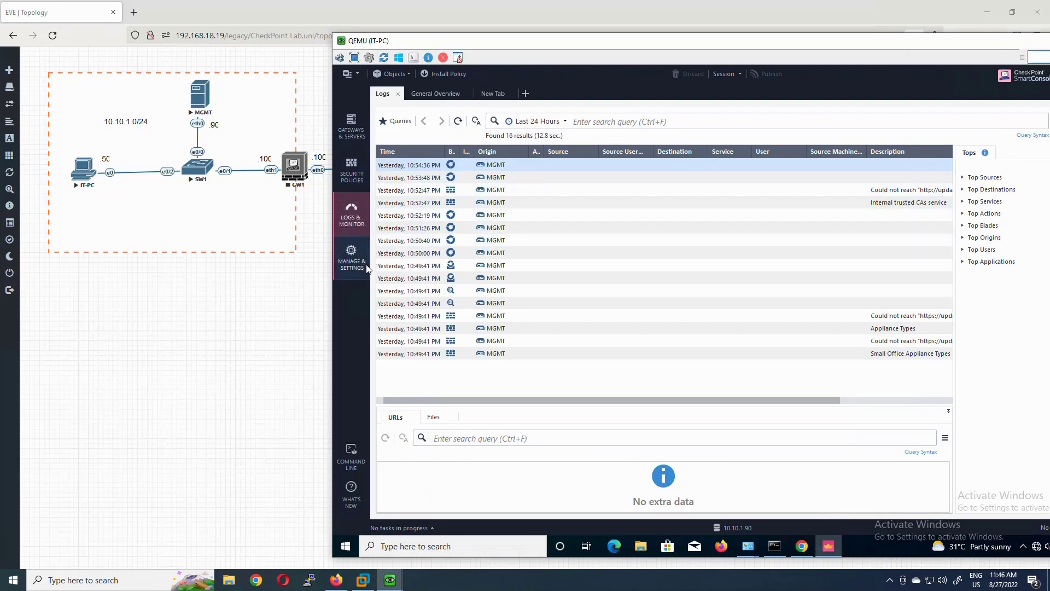
- Browse Manage & Settings and its Blades page, then return to Gateways & Servers
click(354, 257)
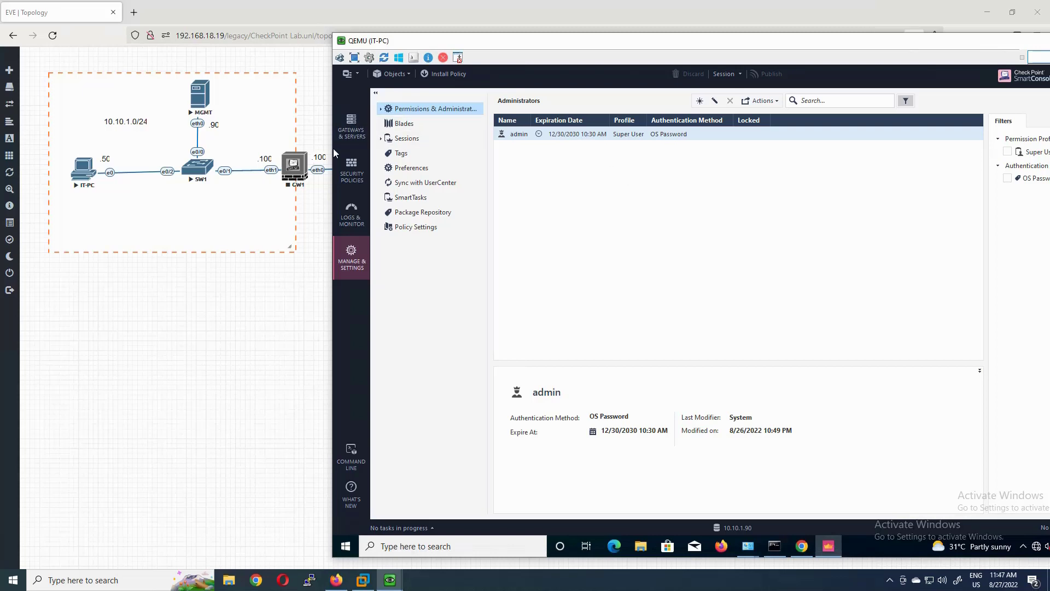
click(405, 124)
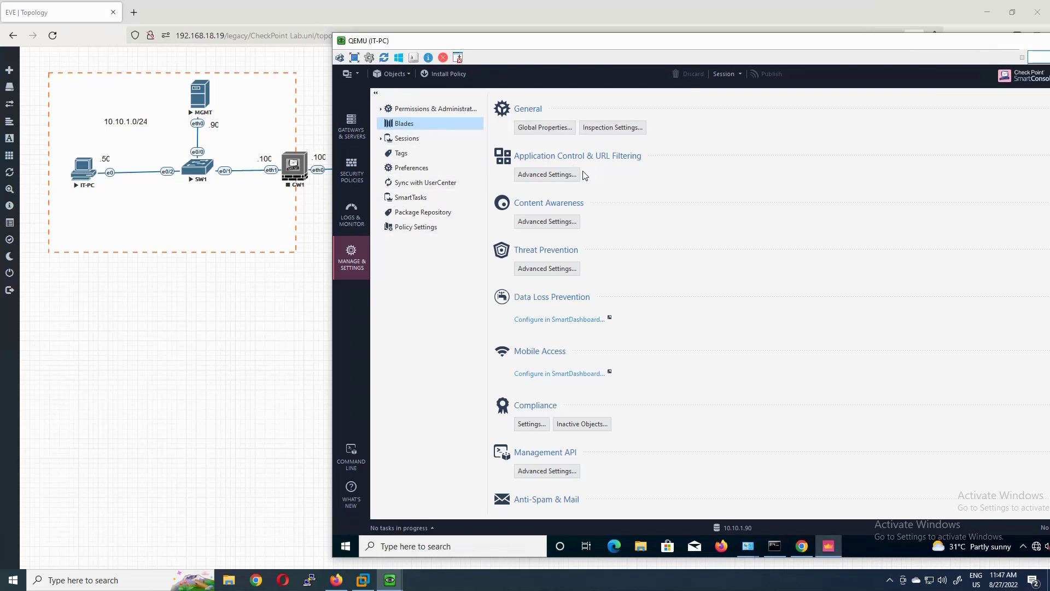
click(351, 126)
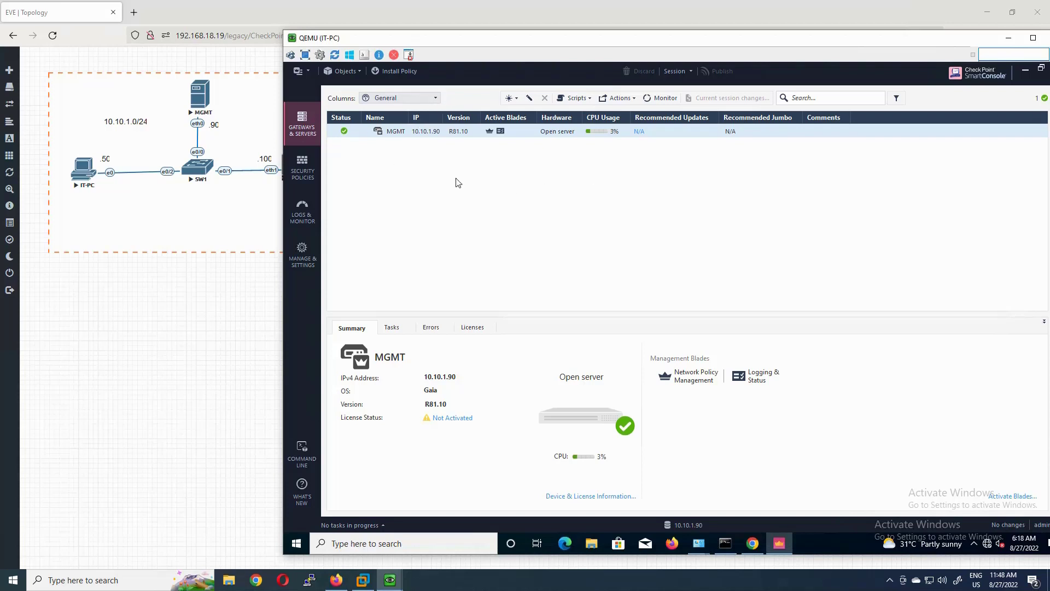
- View the full EVE-NG lab topology out to ISP_RTR, then restore the IT-PC console
key(alt+Tab)
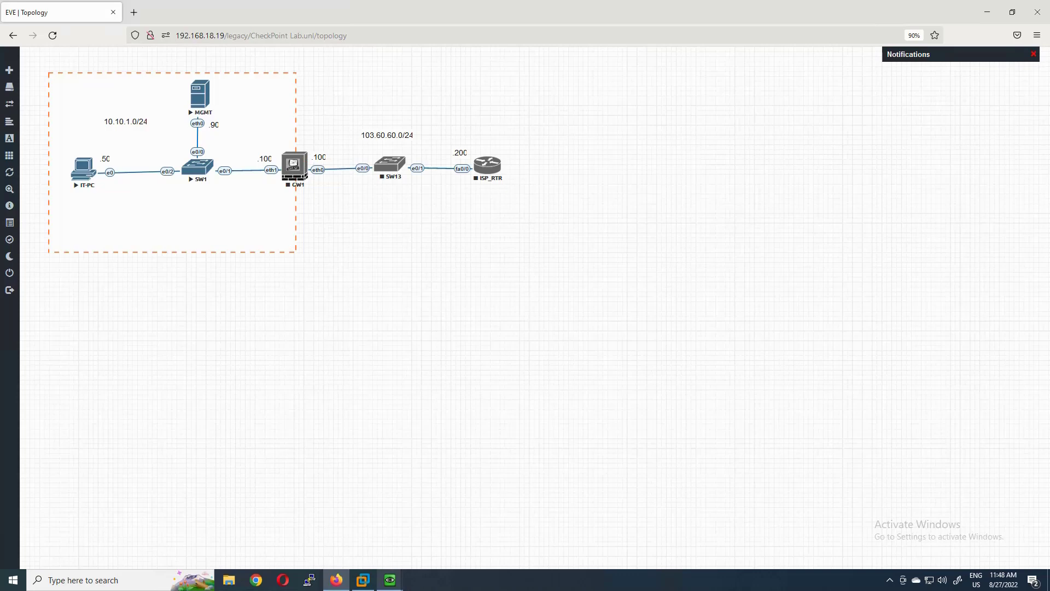
mouse_move(390, 579)
click(446, 533)
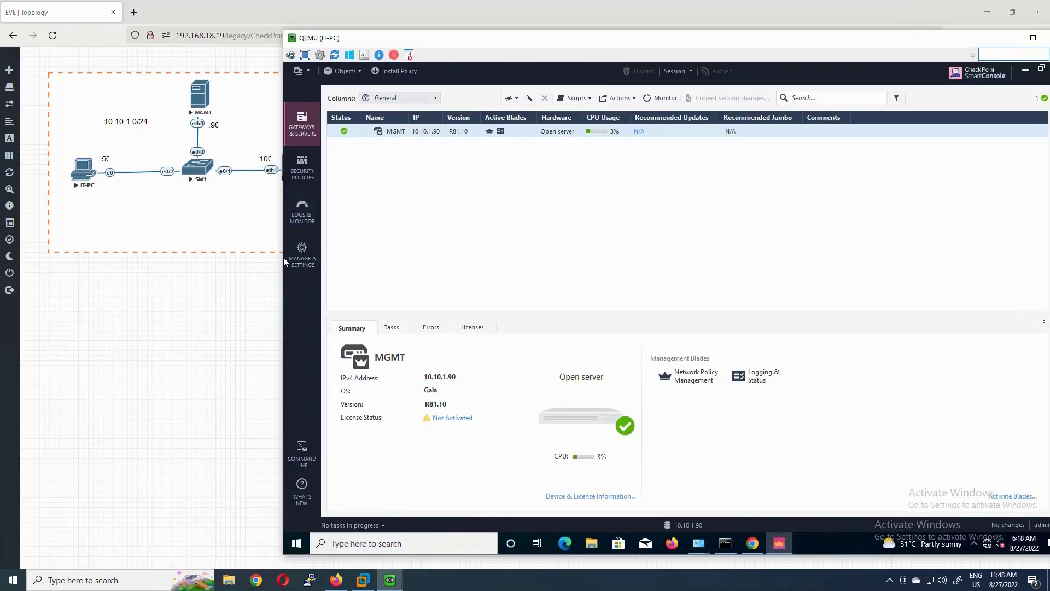
click(281, 182)
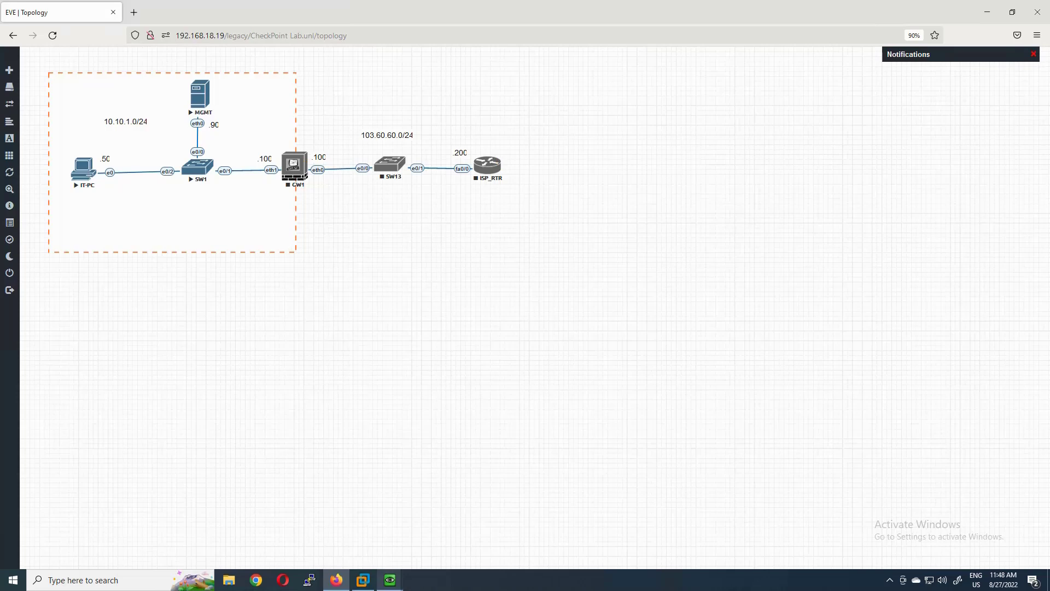
mouse_move(389, 579)
click(432, 531)
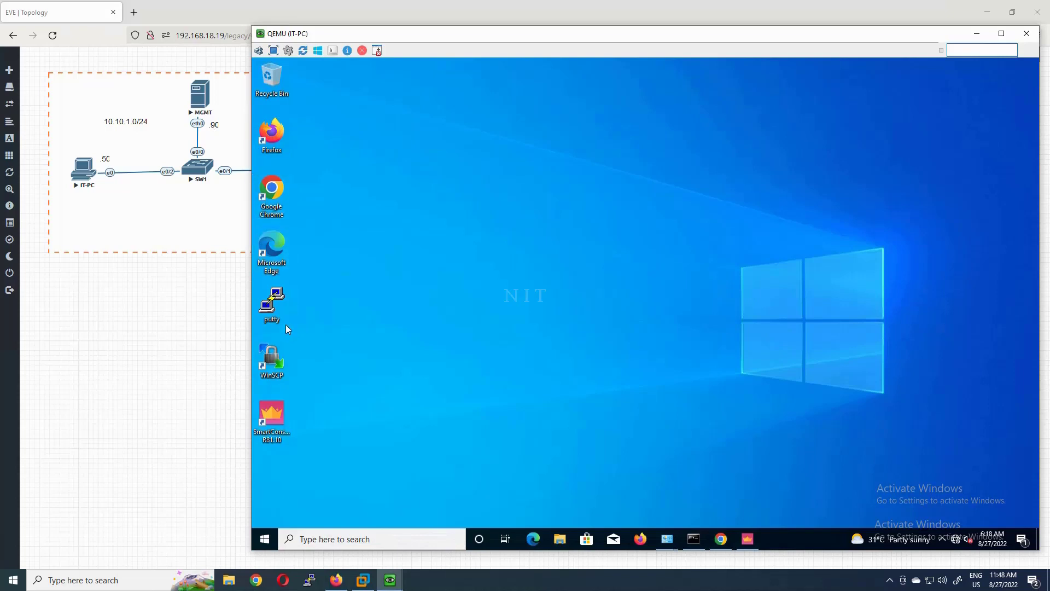
click(287, 427)
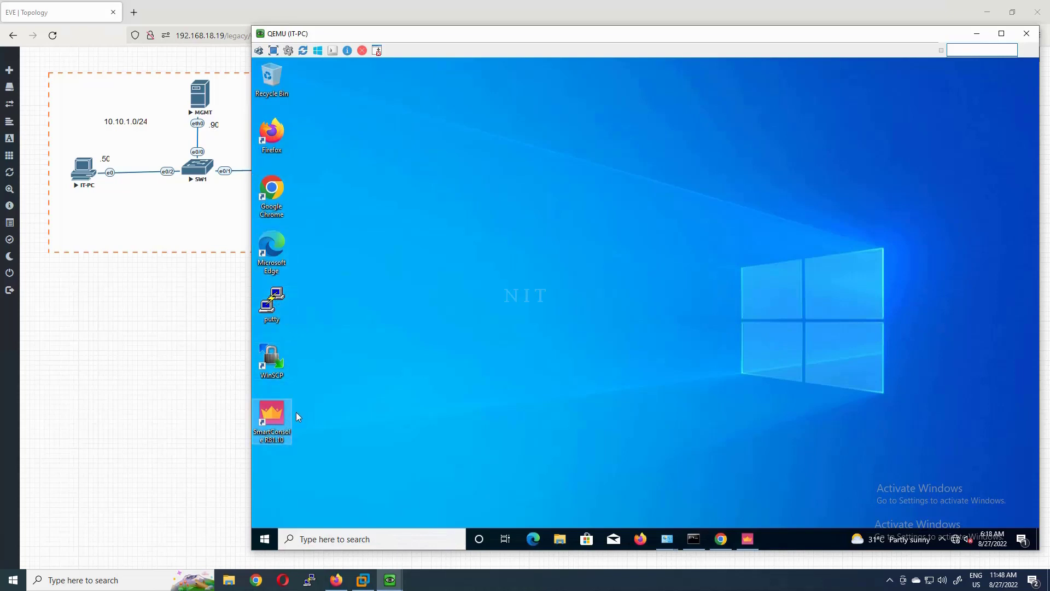
click(301, 218)
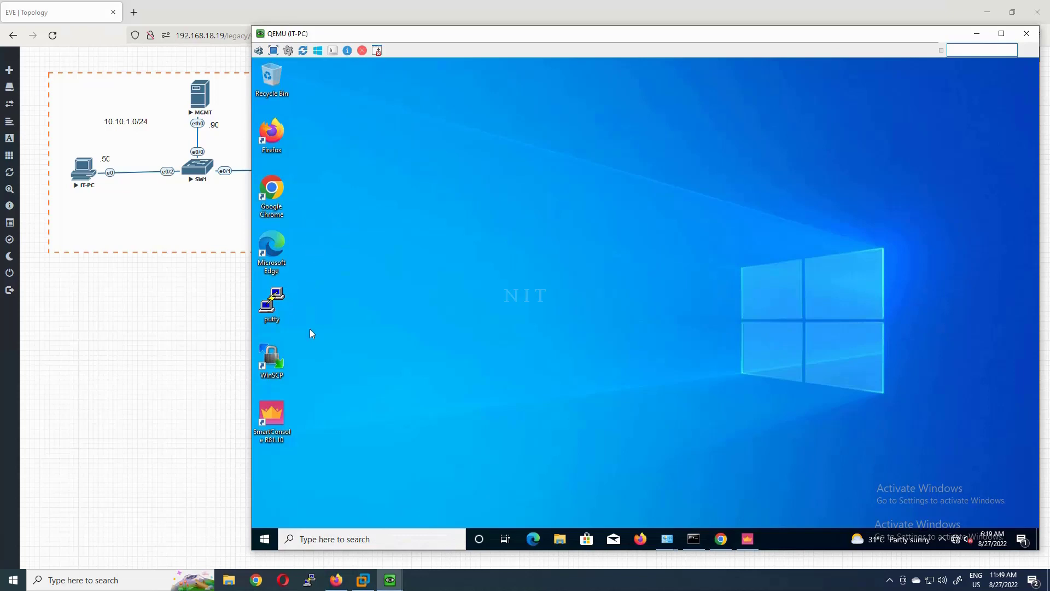
click(284, 411)
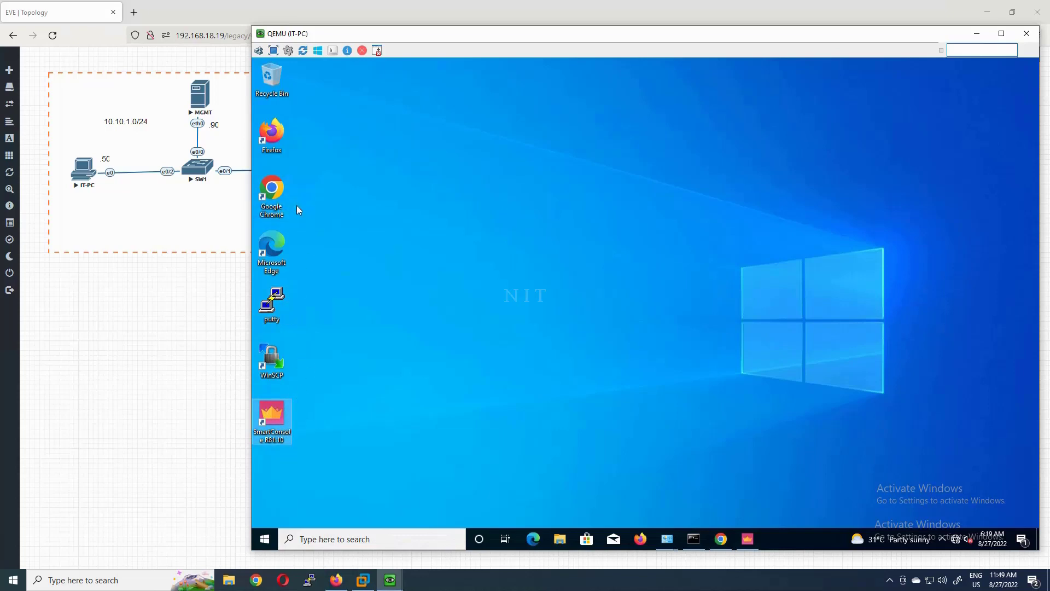
click(254, 200)
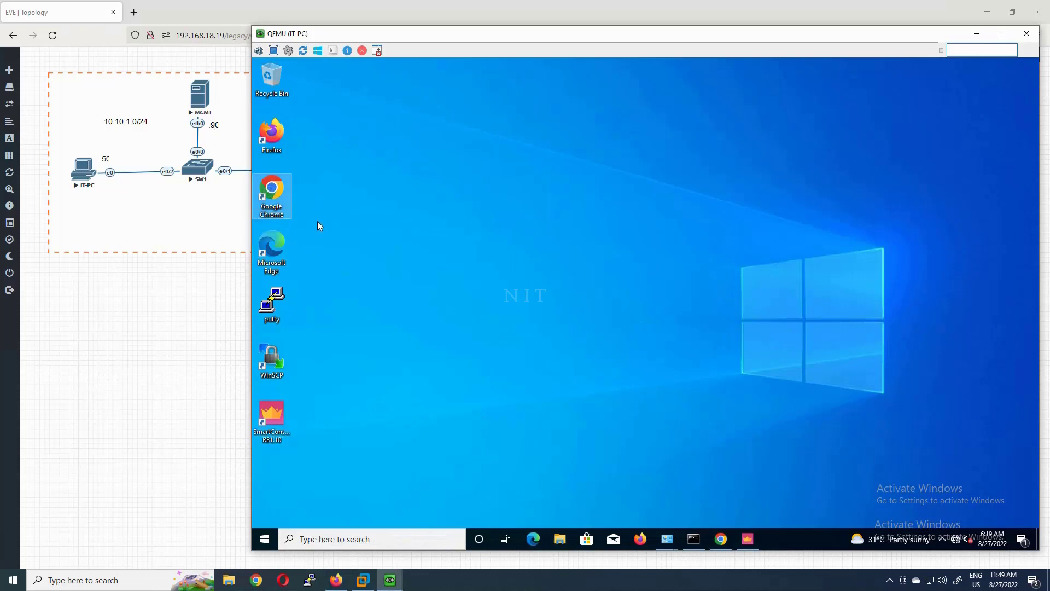
click(276, 419)
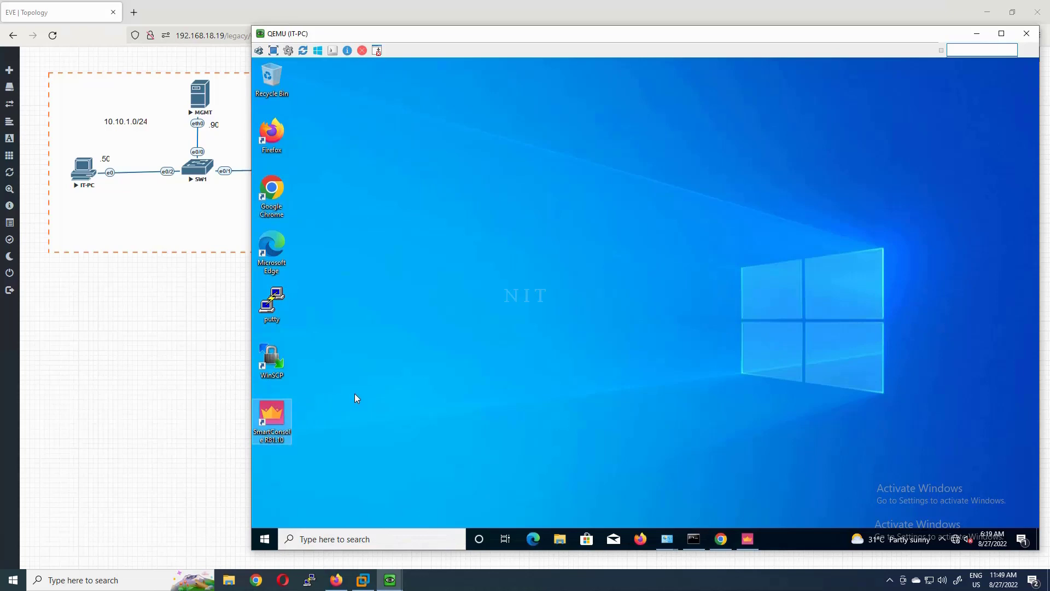